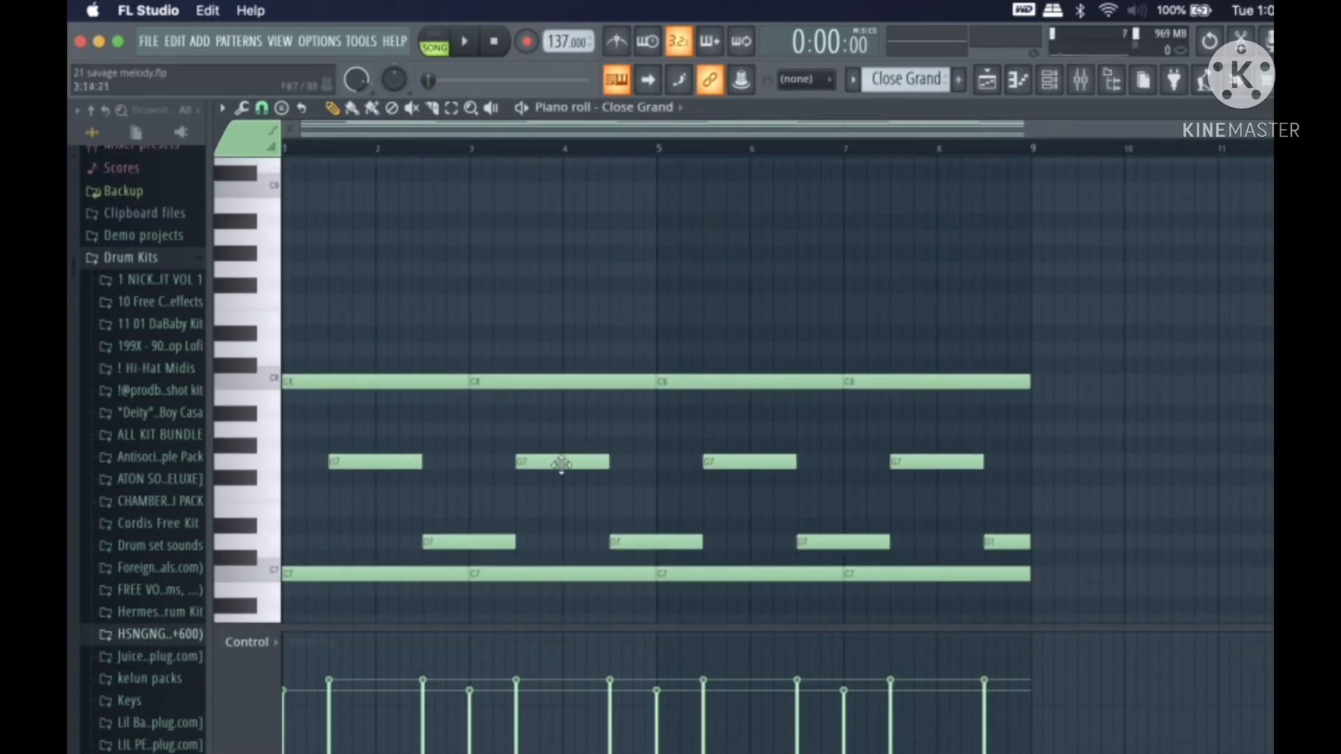
# Step: Look over the Close Grand notes from C6 to C8 in the piano roll and play the melody back
pyautogui.scroll(-6, 742, 551)
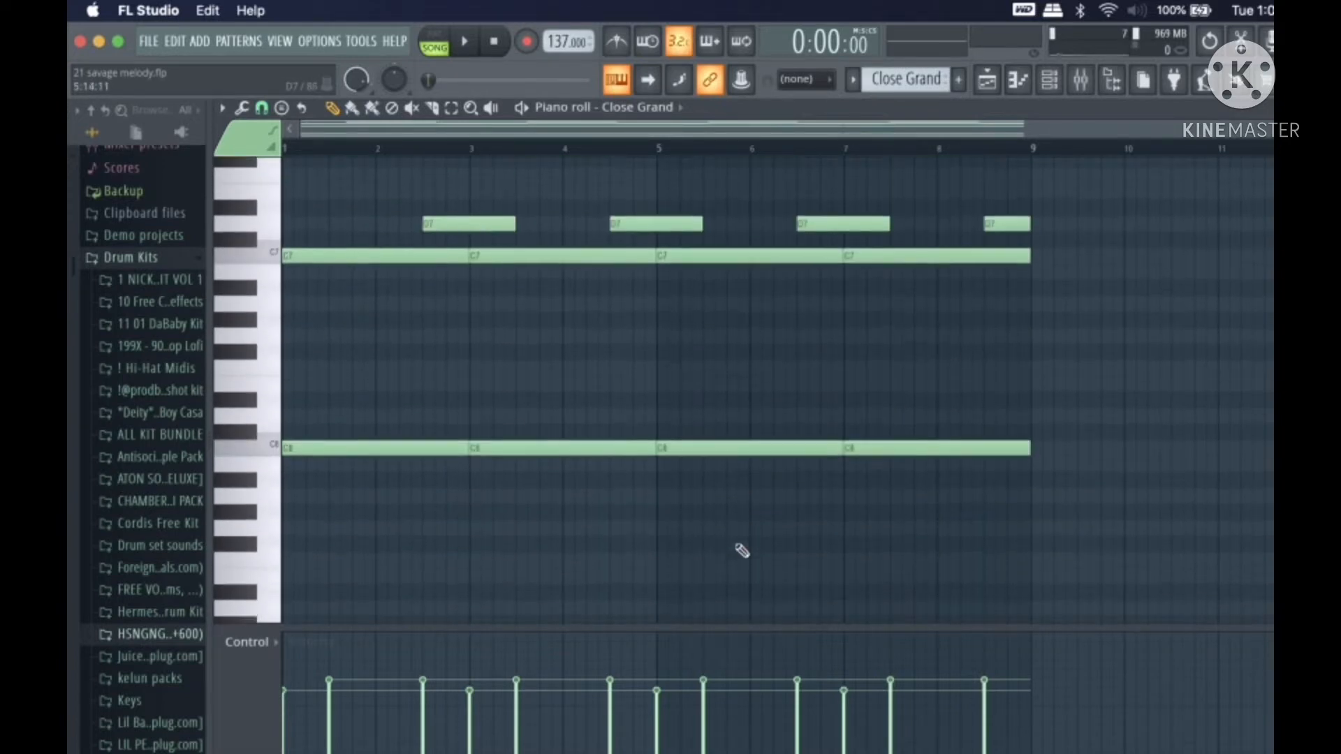
pyautogui.scroll(7, 742, 551)
pyautogui.scroll(-4, 742, 551)
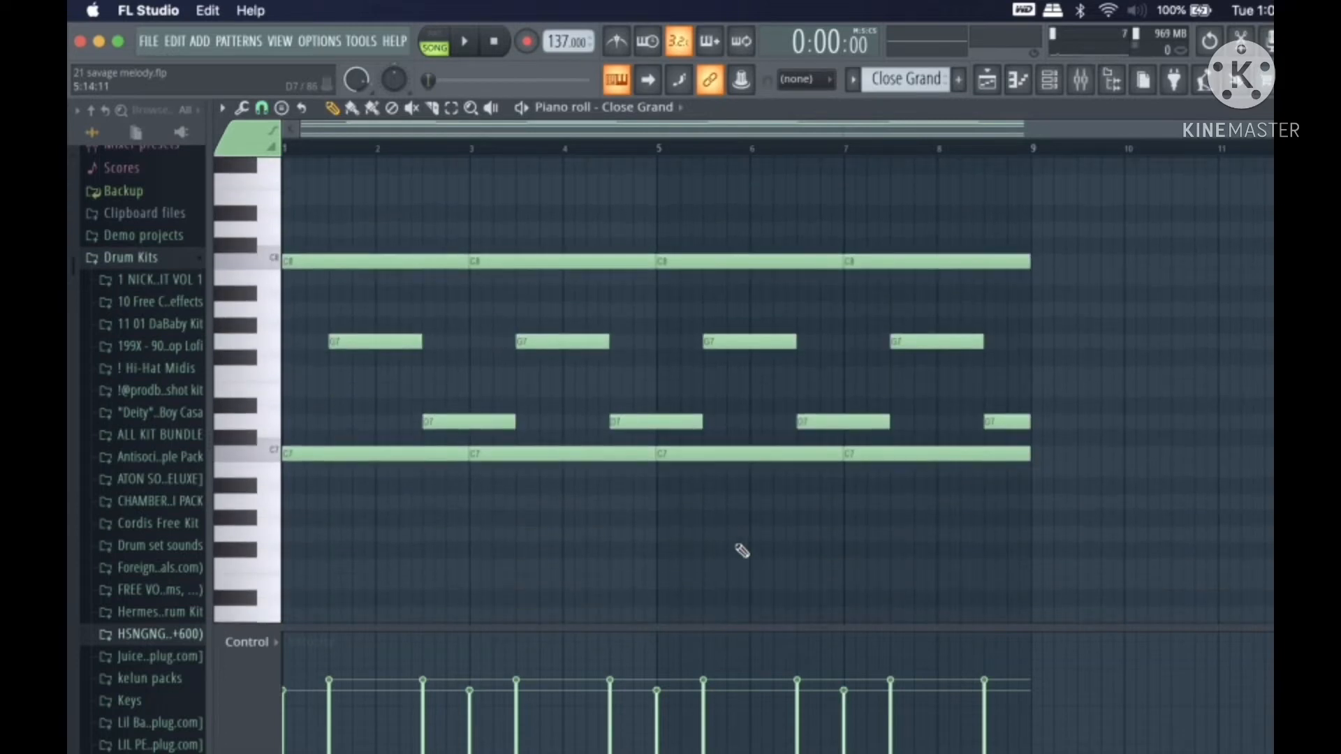
pyautogui.scroll(-6, 487, 483)
pyautogui.scroll(6, 488, 482)
pyautogui.scroll(-2, 488, 482)
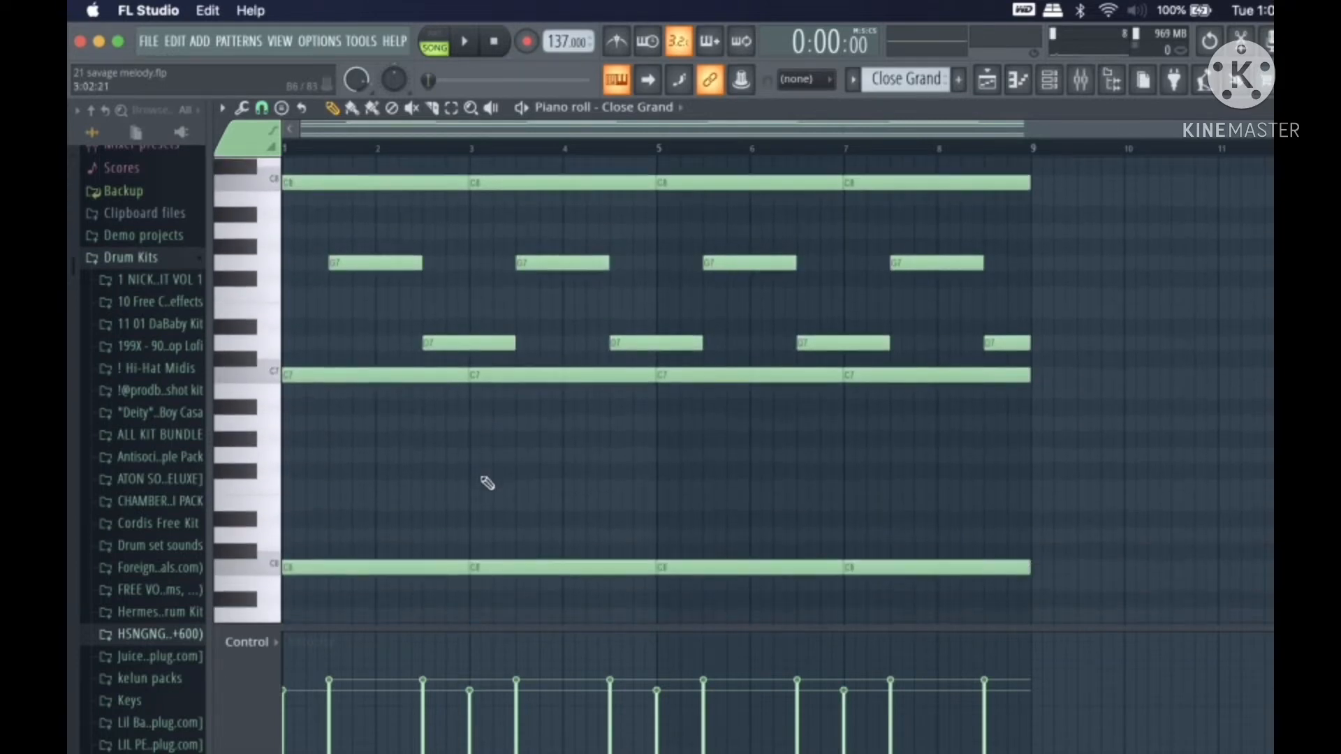
pyautogui.press('space')
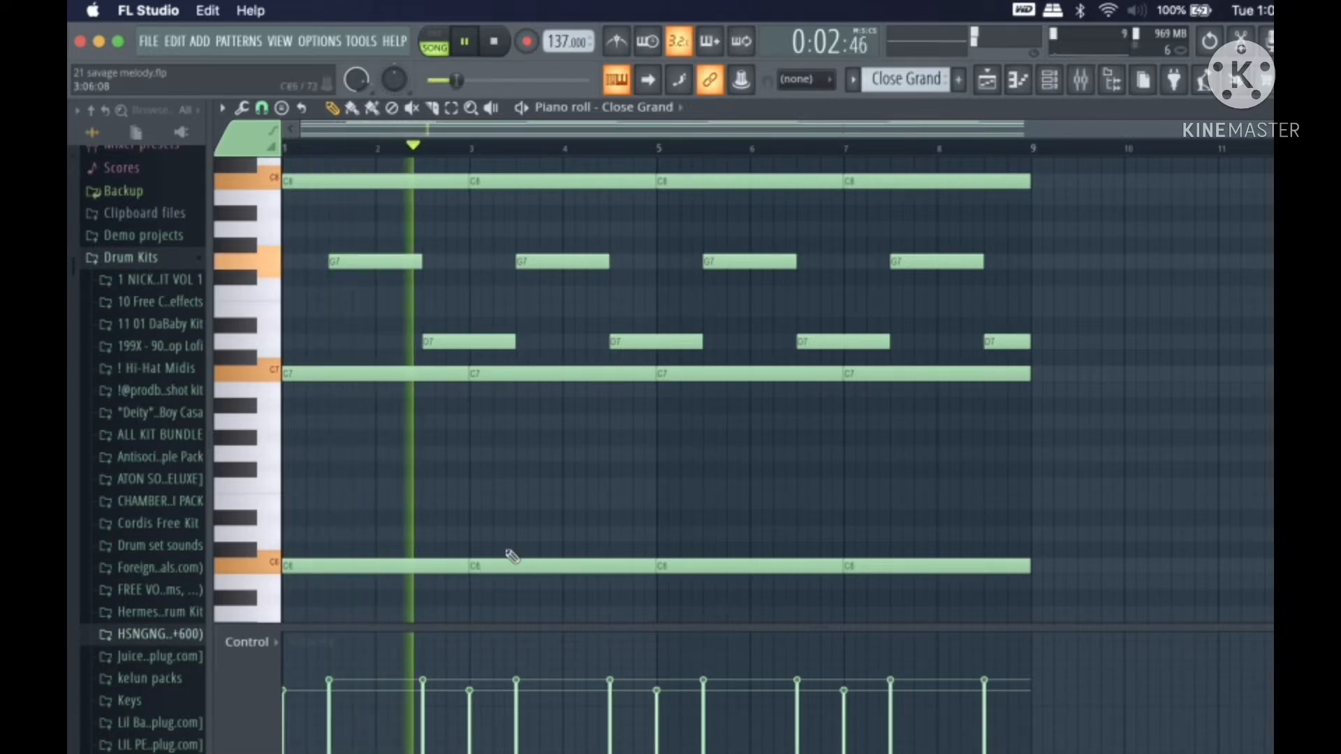
pyautogui.scroll(1, 539, 525)
pyautogui.scroll(-20, 538, 525)
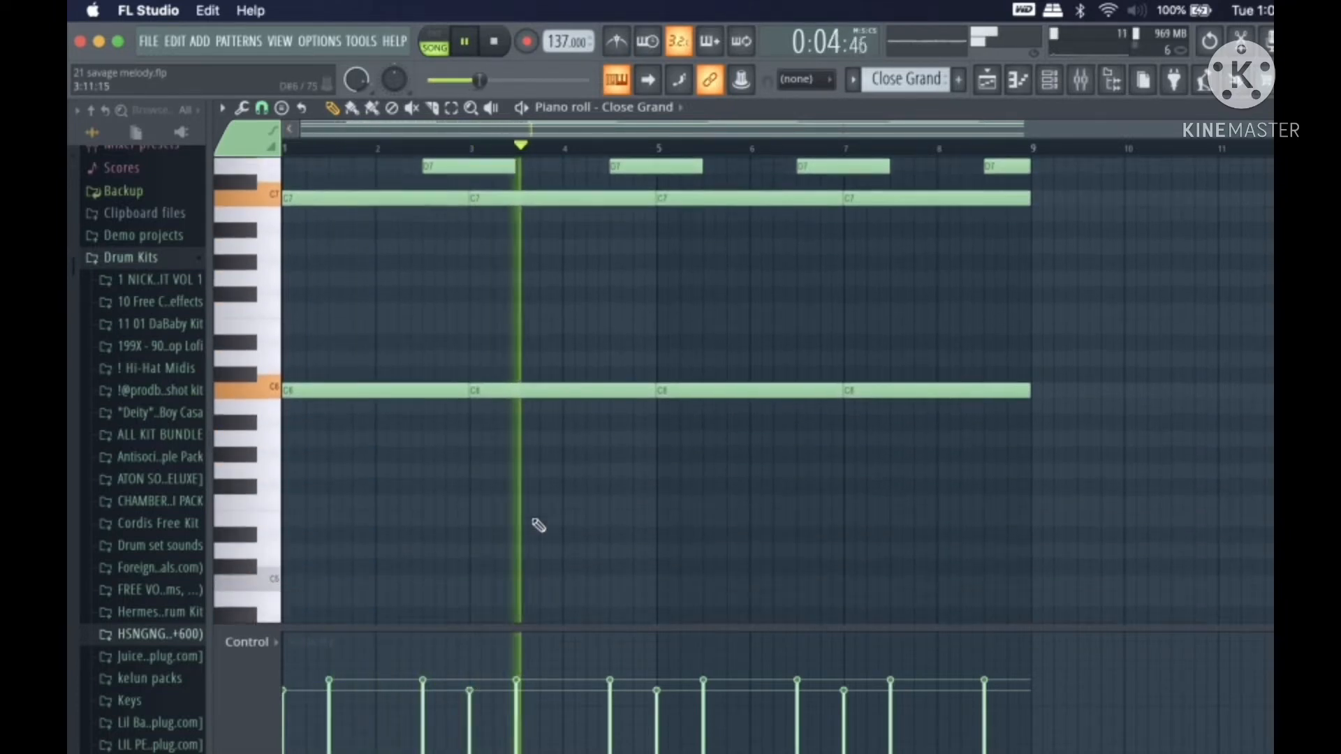
pyautogui.scroll(20, 539, 526)
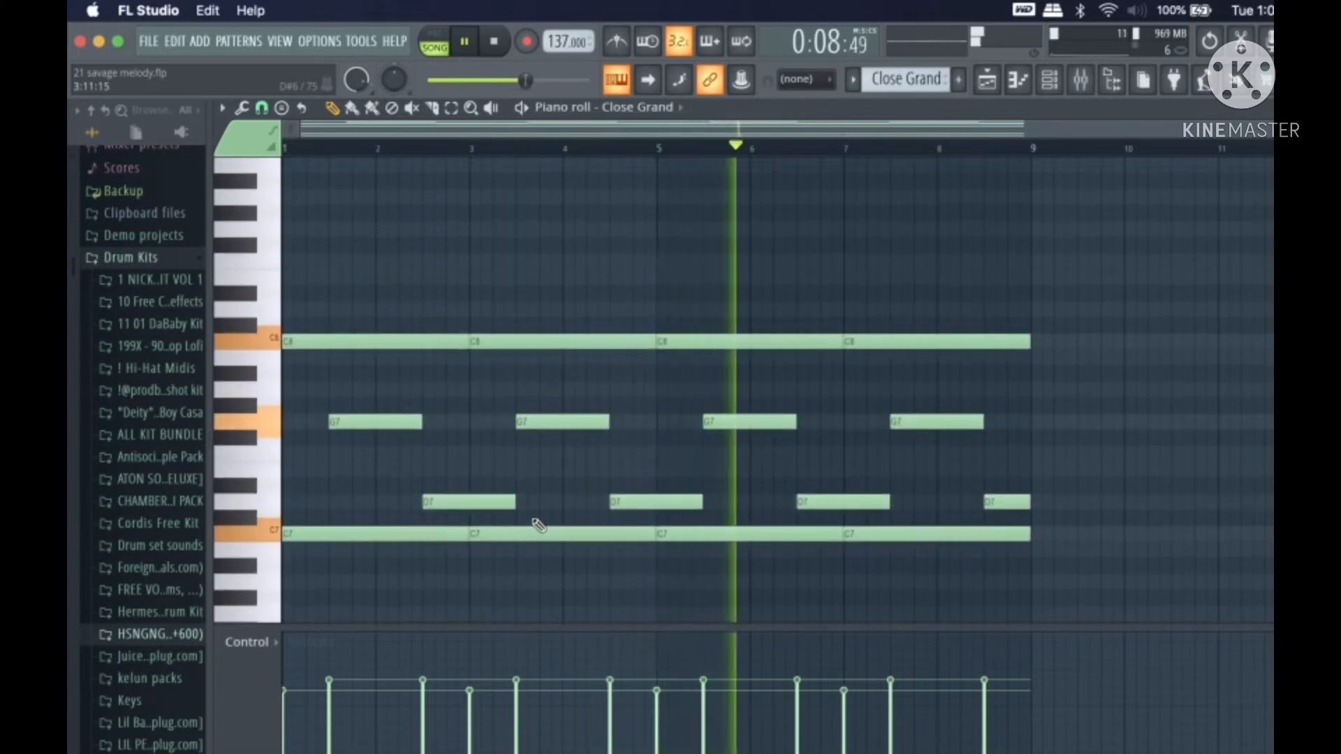
pyautogui.press('space')
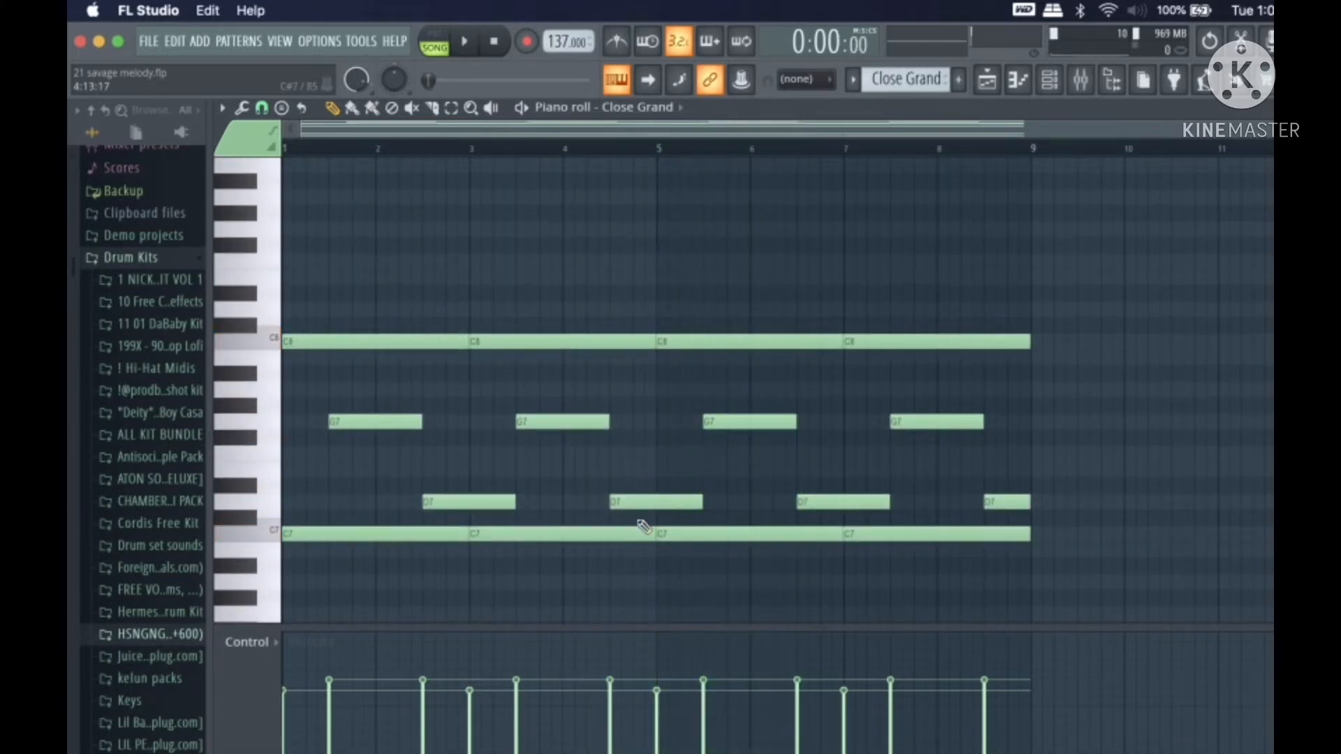
# Step: Examine the sustained low C notes of the Close Grand pattern and compare them with its upper octaves
pyautogui.scroll(-20, 643, 525)
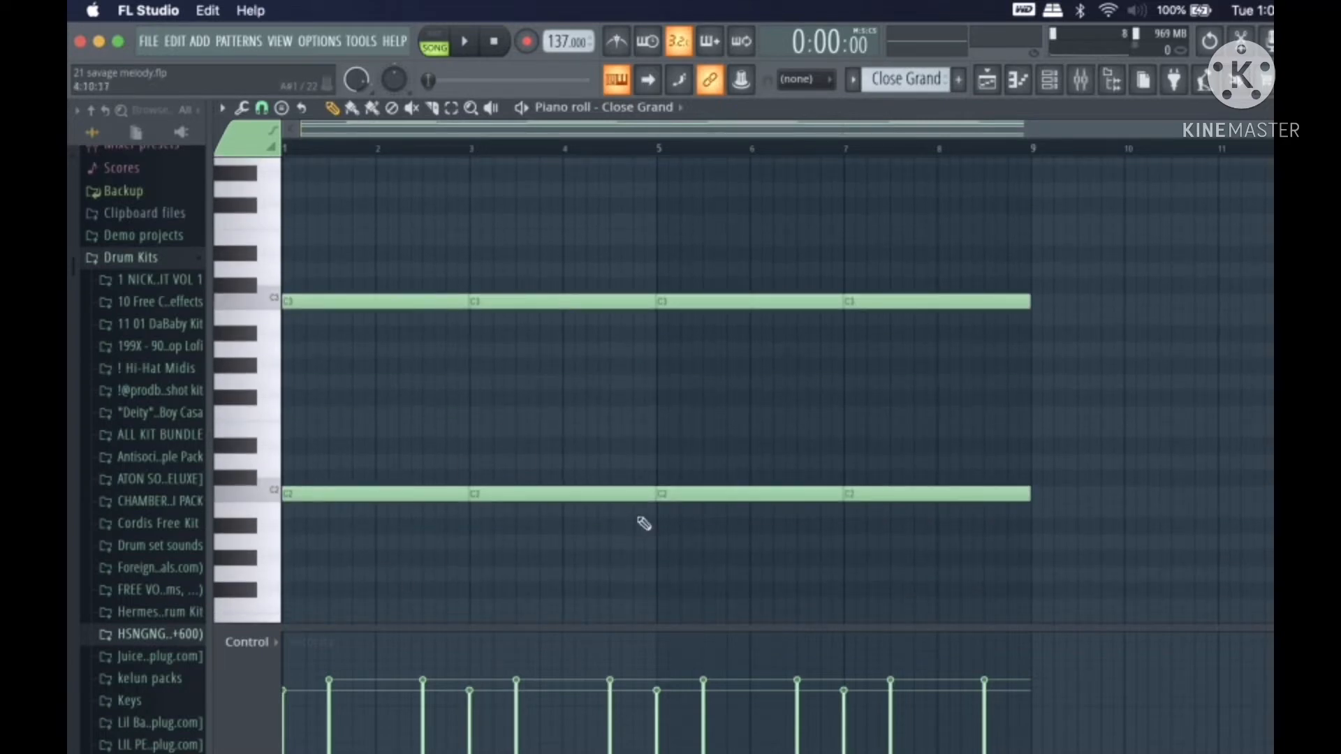
pyautogui.scroll(1, 654, 363)
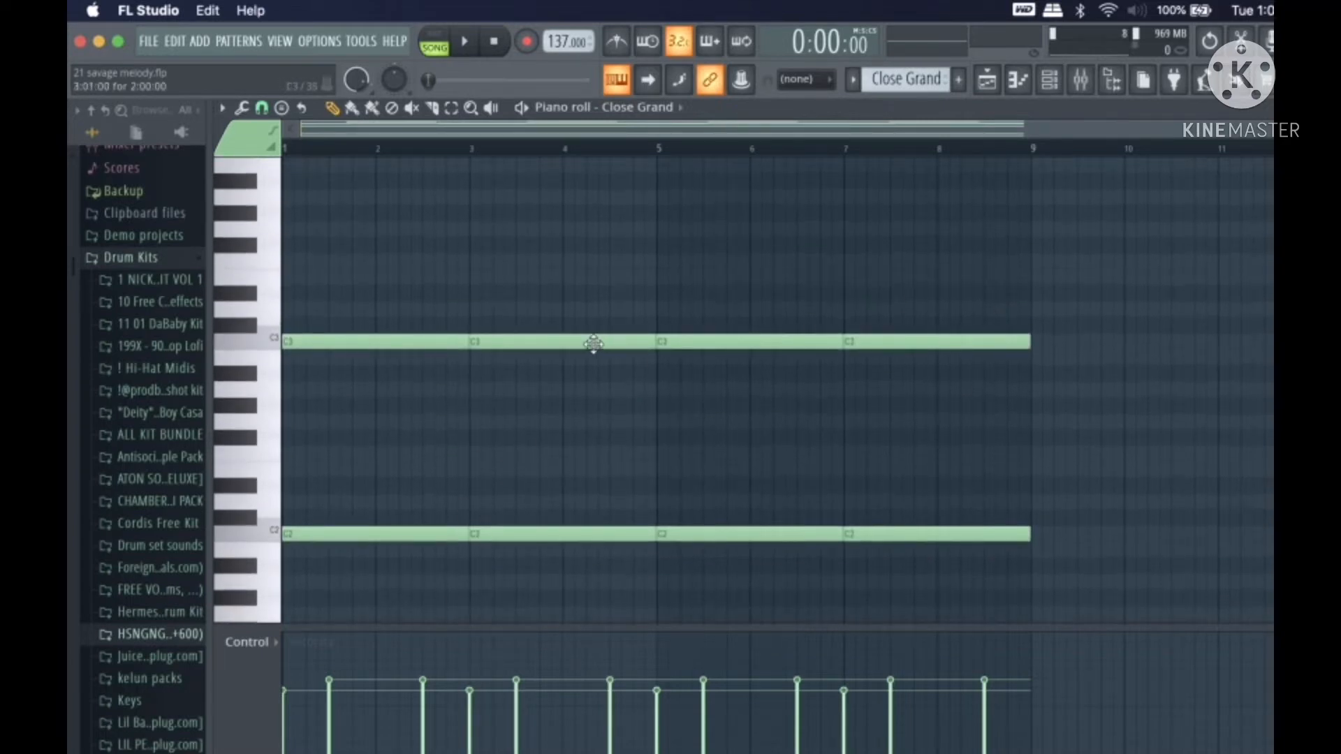
pyautogui.moveTo(594, 344)
pyautogui.mouseDown()
pyautogui.moveTo(593, 422)
pyautogui.moveTo(593, 338)
pyautogui.mouseUp()
pyautogui.scroll(10, 725, 432)
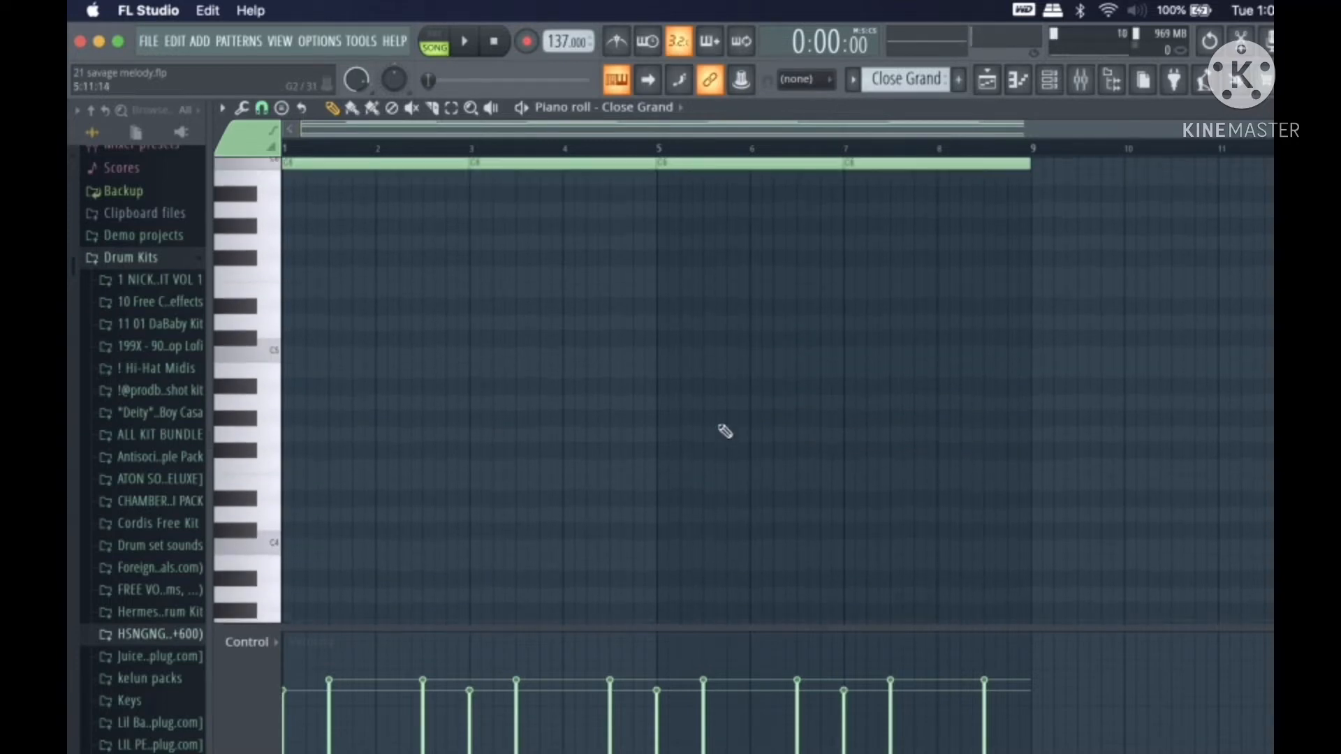
pyautogui.scroll(-9, 725, 431)
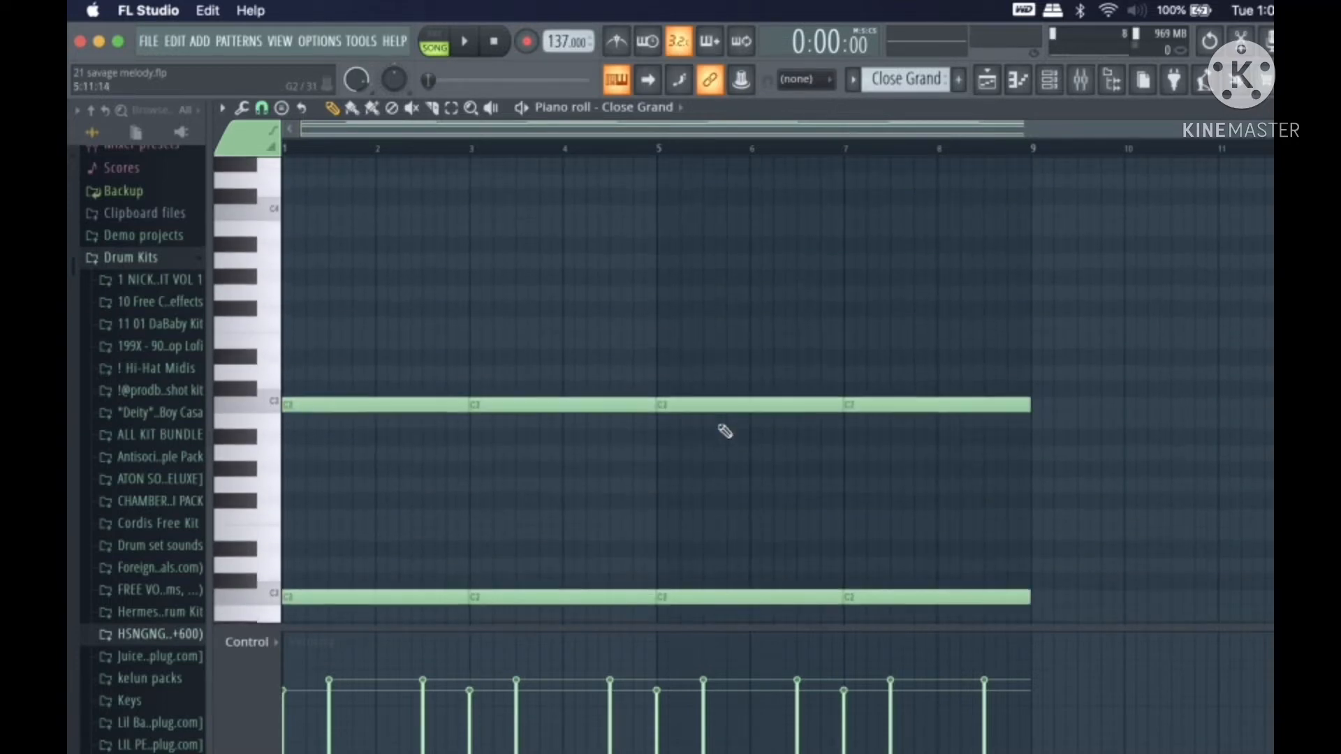
pyautogui.scroll(20, 725, 432)
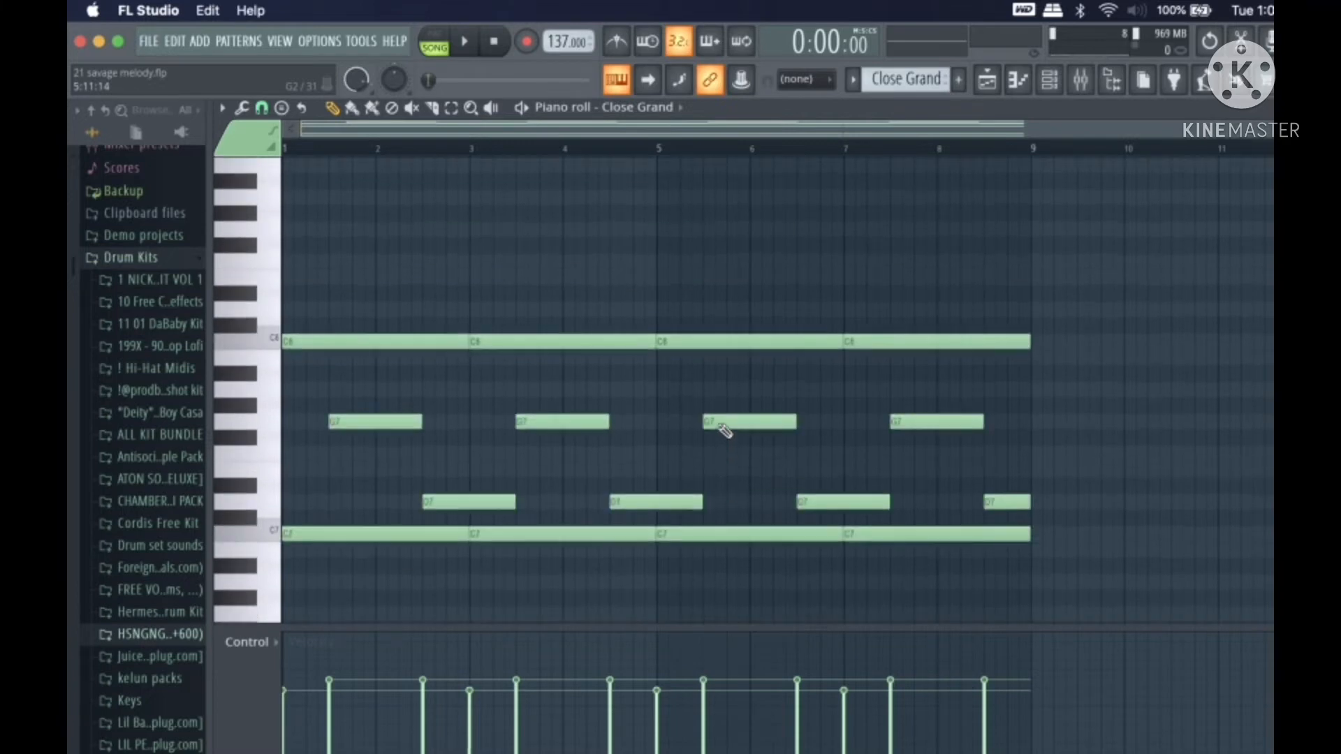
pyautogui.scroll(2, 725, 432)
# Step: Inspect the Fruity Reeverb 2 and Fruity parametric EQ 2 settings on mixer Insert 1
pyautogui.click(1079, 81)
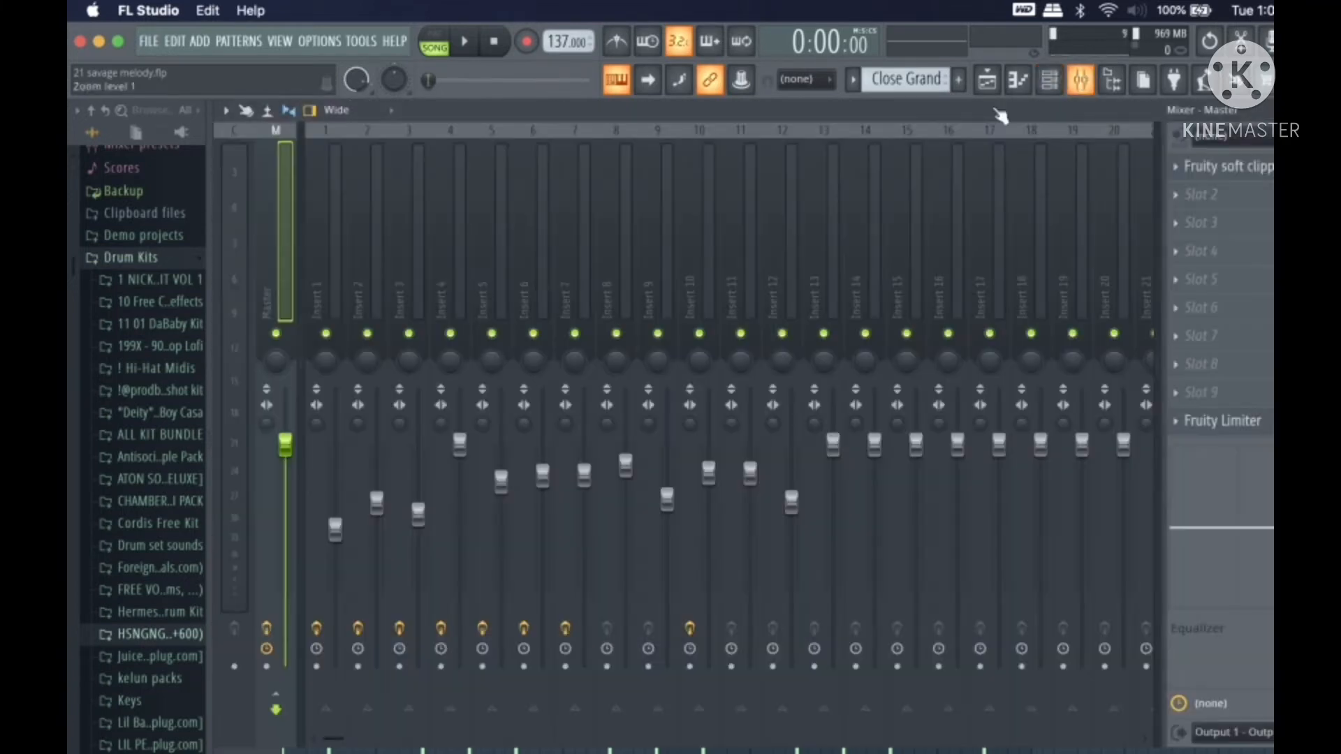
pyautogui.click(338, 278)
pyautogui.click(1229, 167)
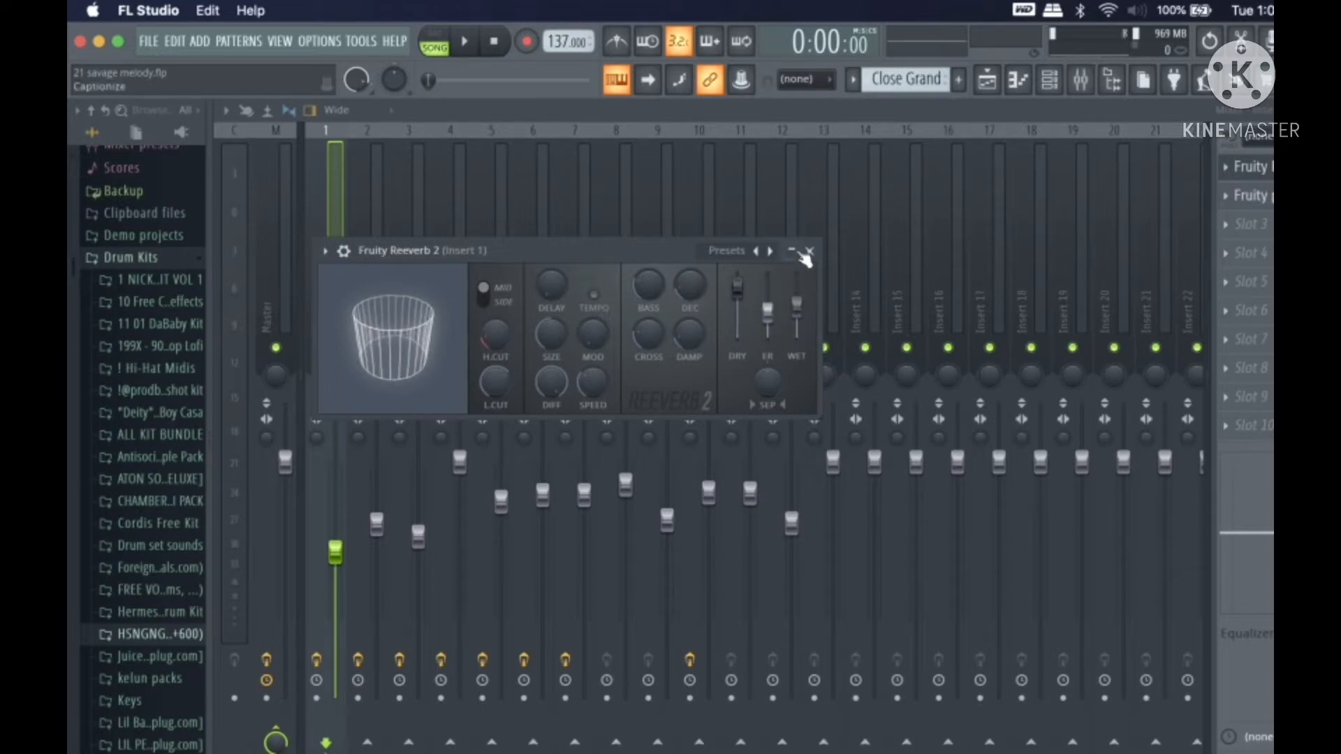
pyautogui.click(809, 251)
pyautogui.click(1250, 195)
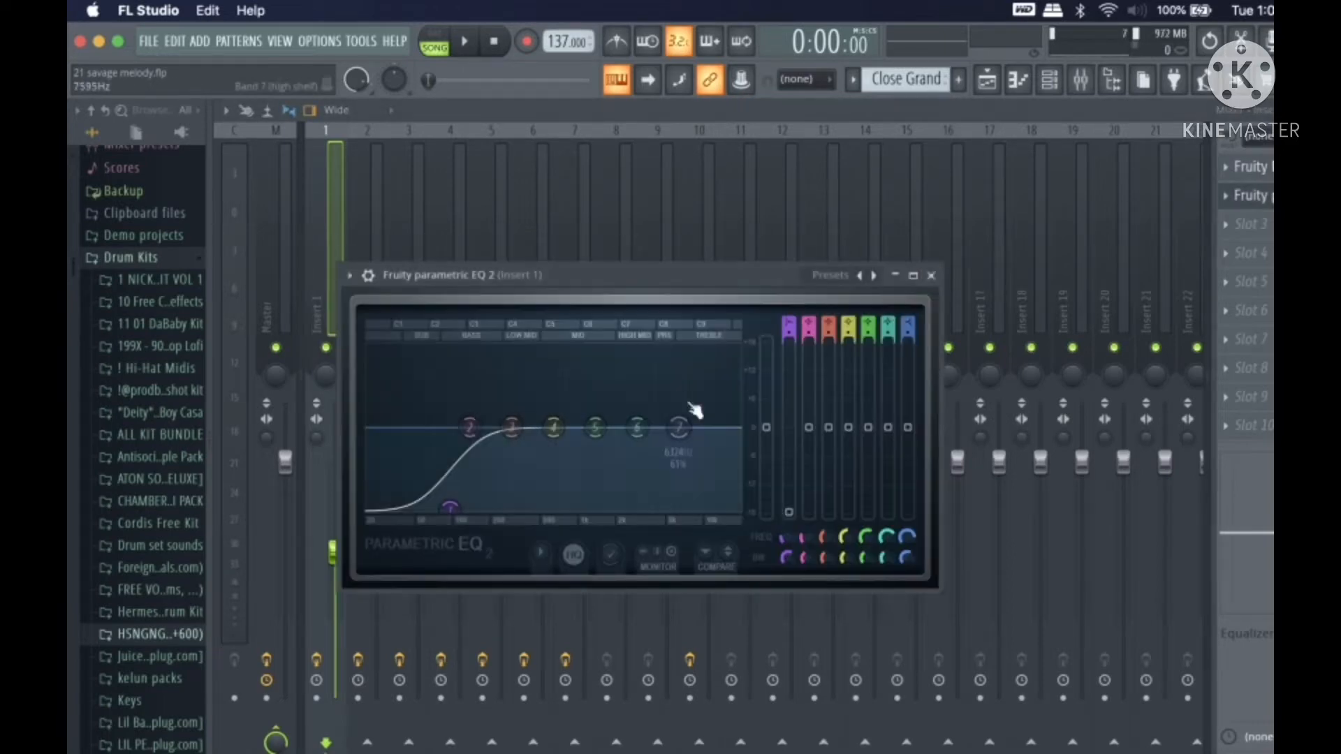
pyautogui.click(930, 275)
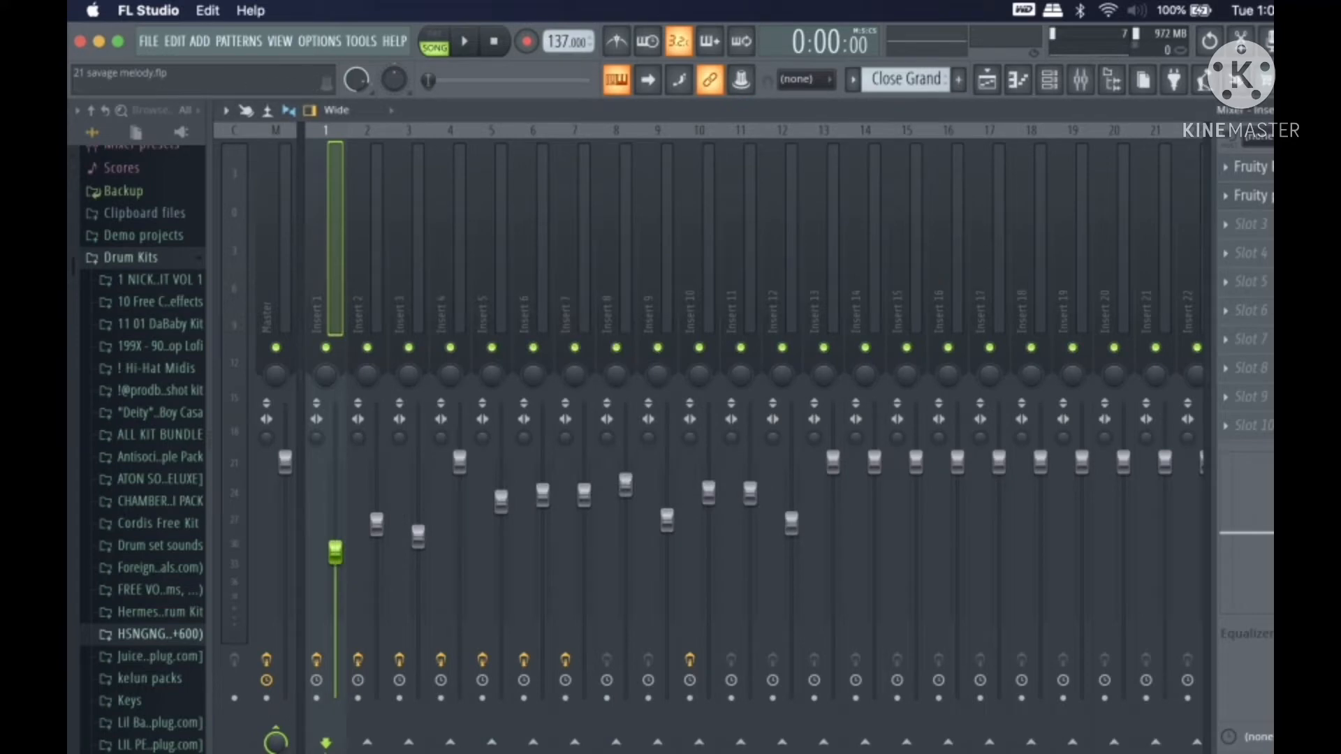
# Step: Solo Track 2 in the playlist and open its Mallet - Woody (12) clip in the piano roll
pyautogui.press('F7')
pyautogui.press('F5')
pyautogui.rightClick(456, 256)
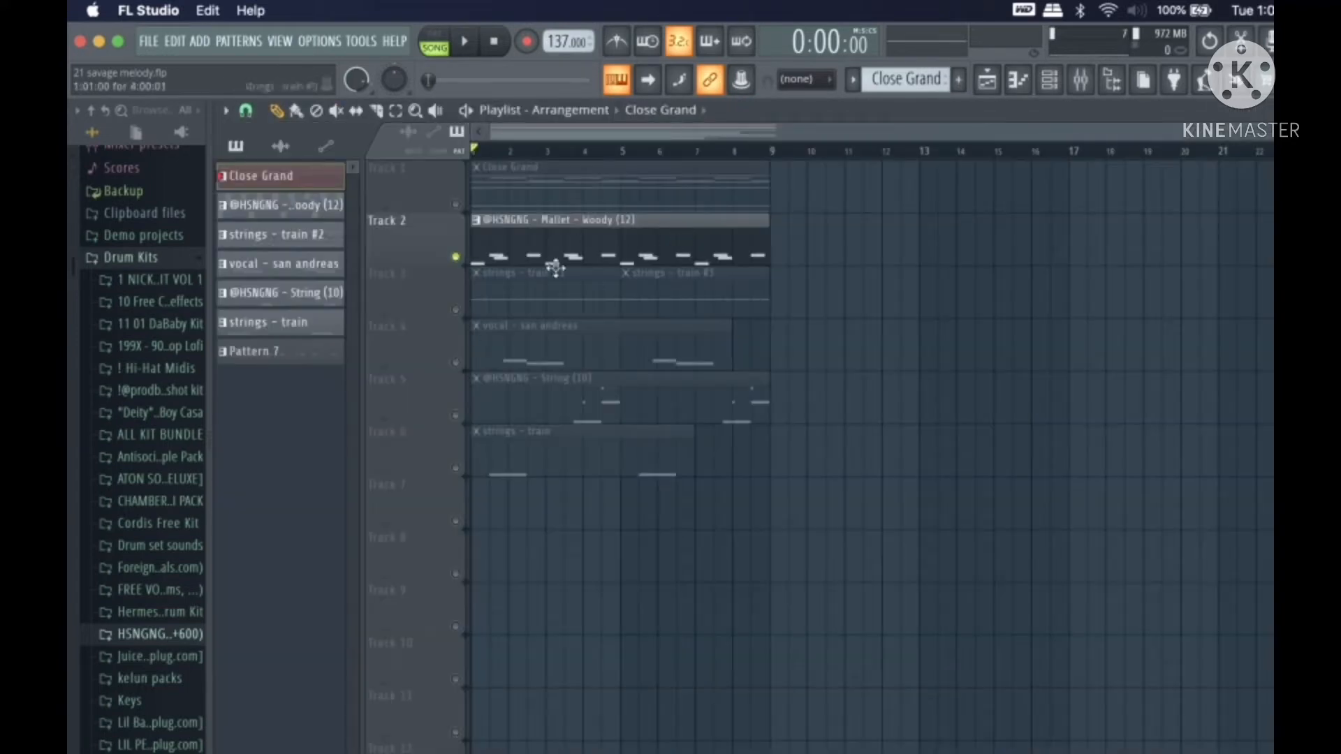
pyautogui.scroll(2, 557, 267)
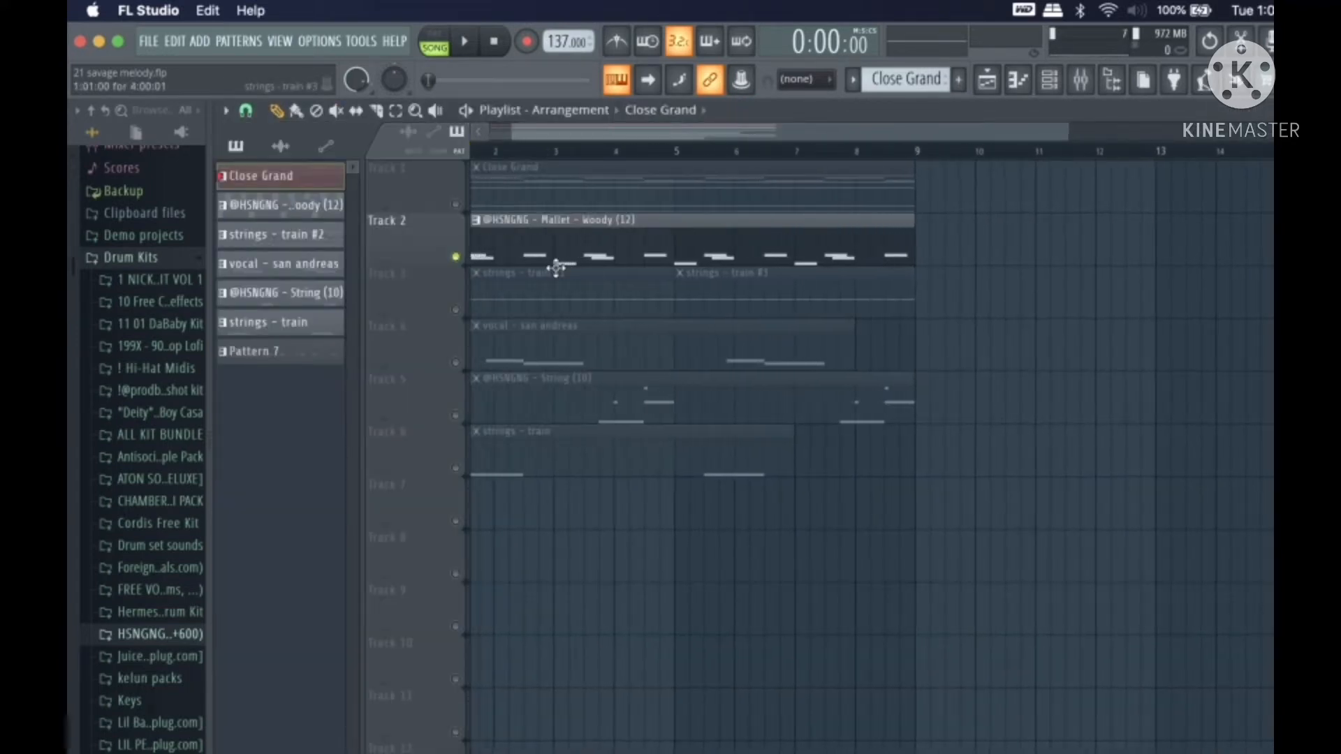
pyautogui.doubleClick(557, 266)
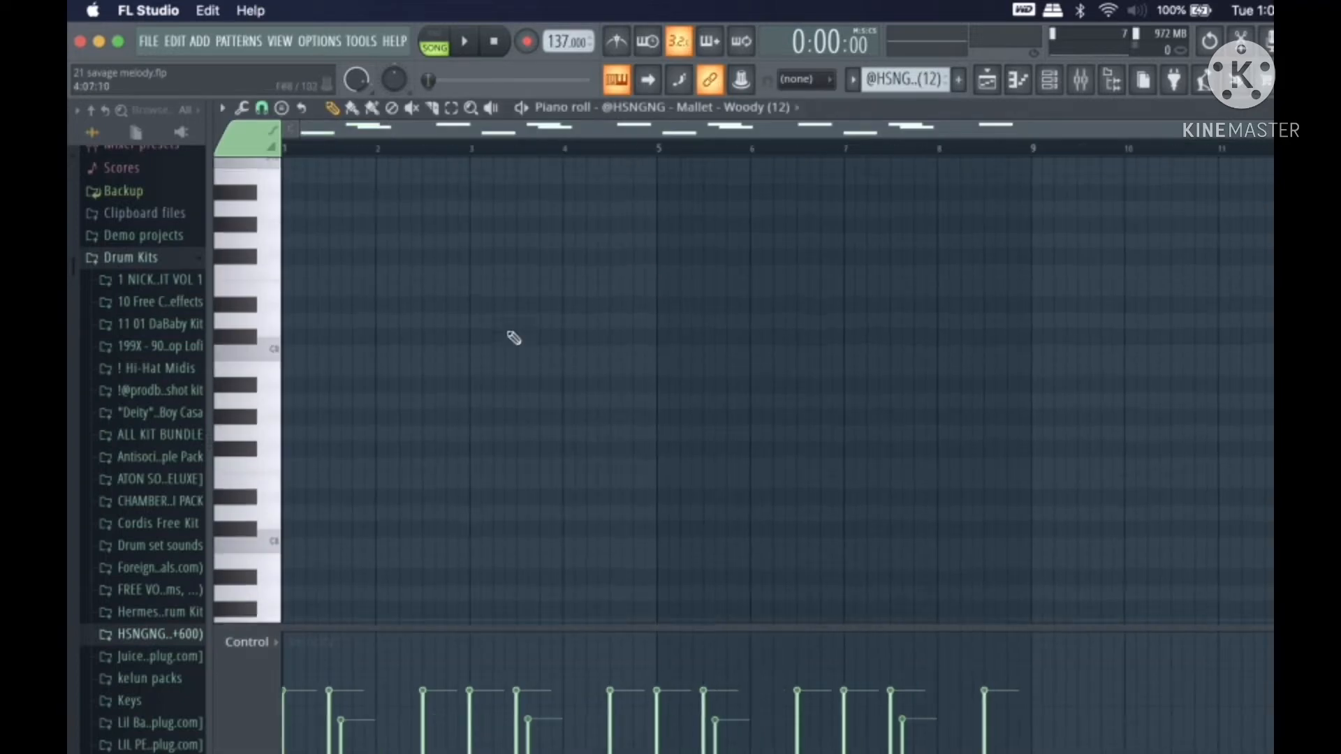
# Step: Examine the C5, D5 and D#5 notes of the mallet pattern and preview the first D5 note
pyautogui.scroll(1, 514, 338)
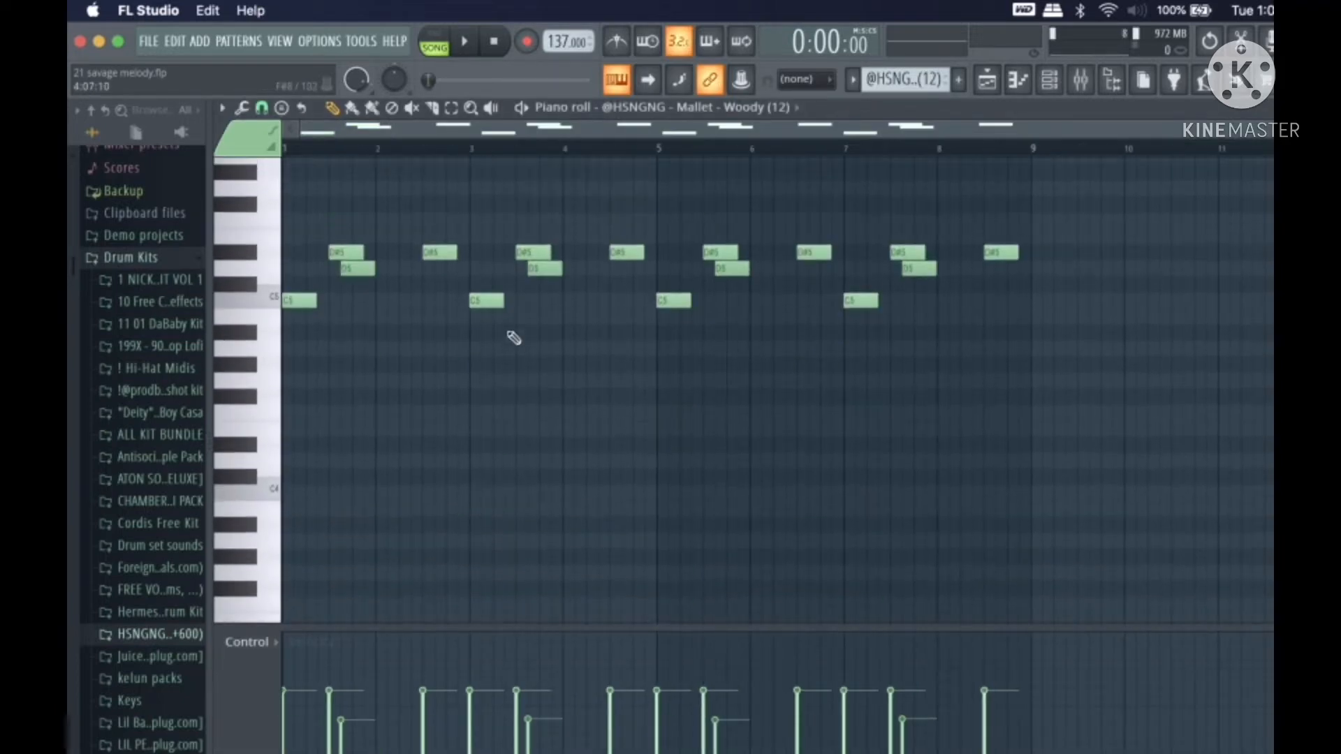
pyautogui.scroll(4, 352, 362)
pyautogui.scroll(-1, 411, 475)
pyautogui.scroll(-1, 411, 475)
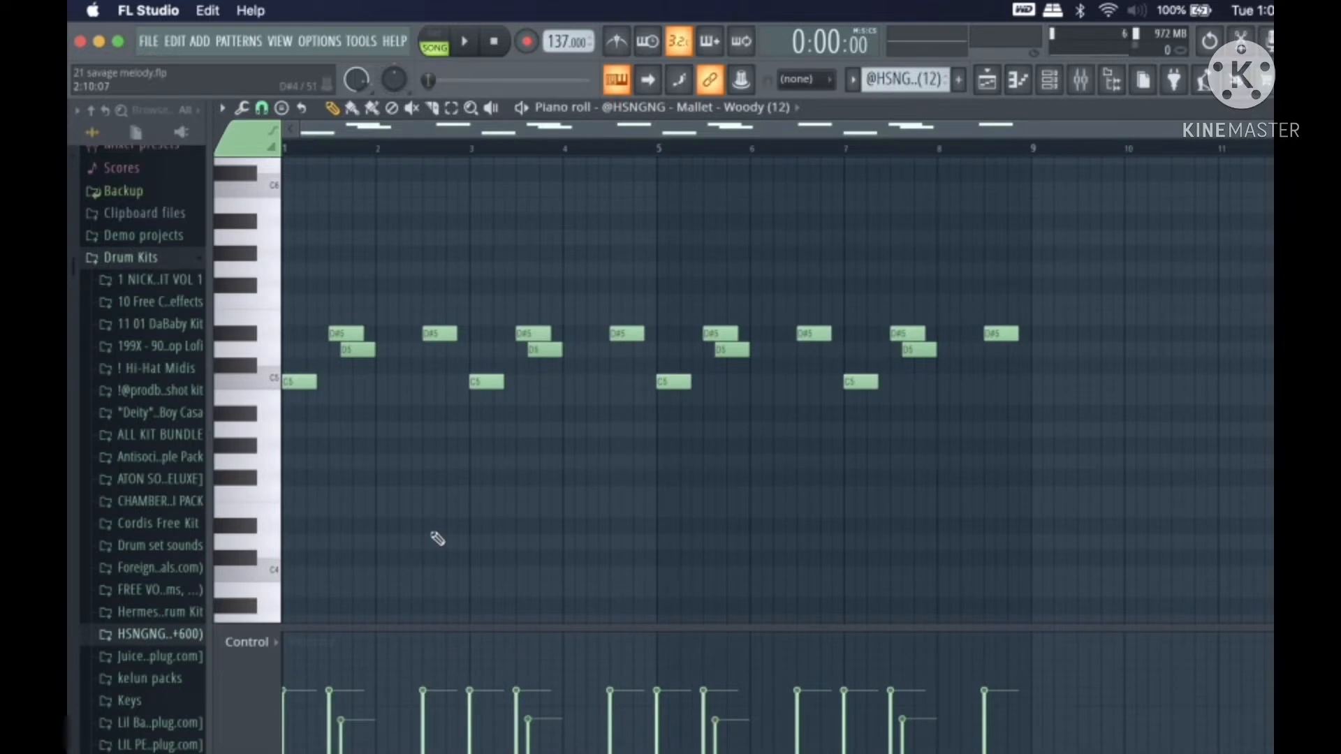
pyautogui.scroll(2, 426, 441)
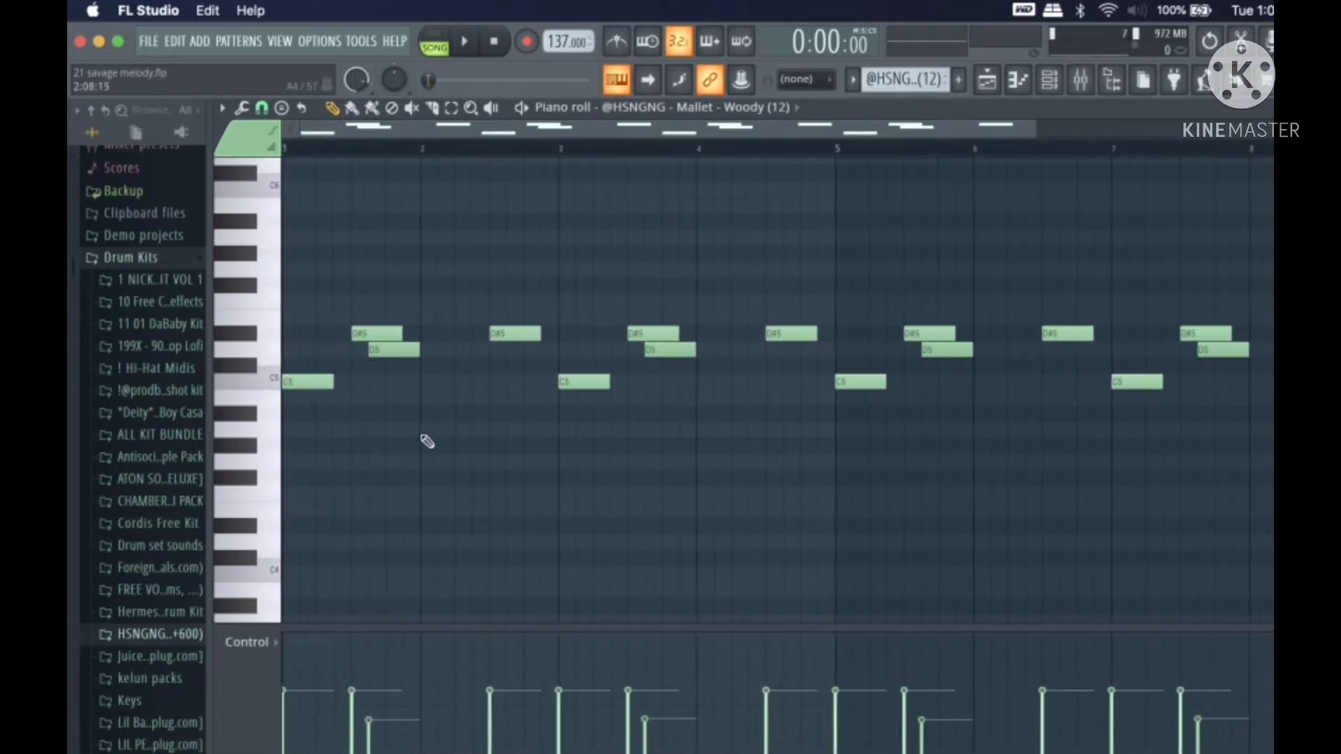
pyautogui.scroll(-2, 463, 461)
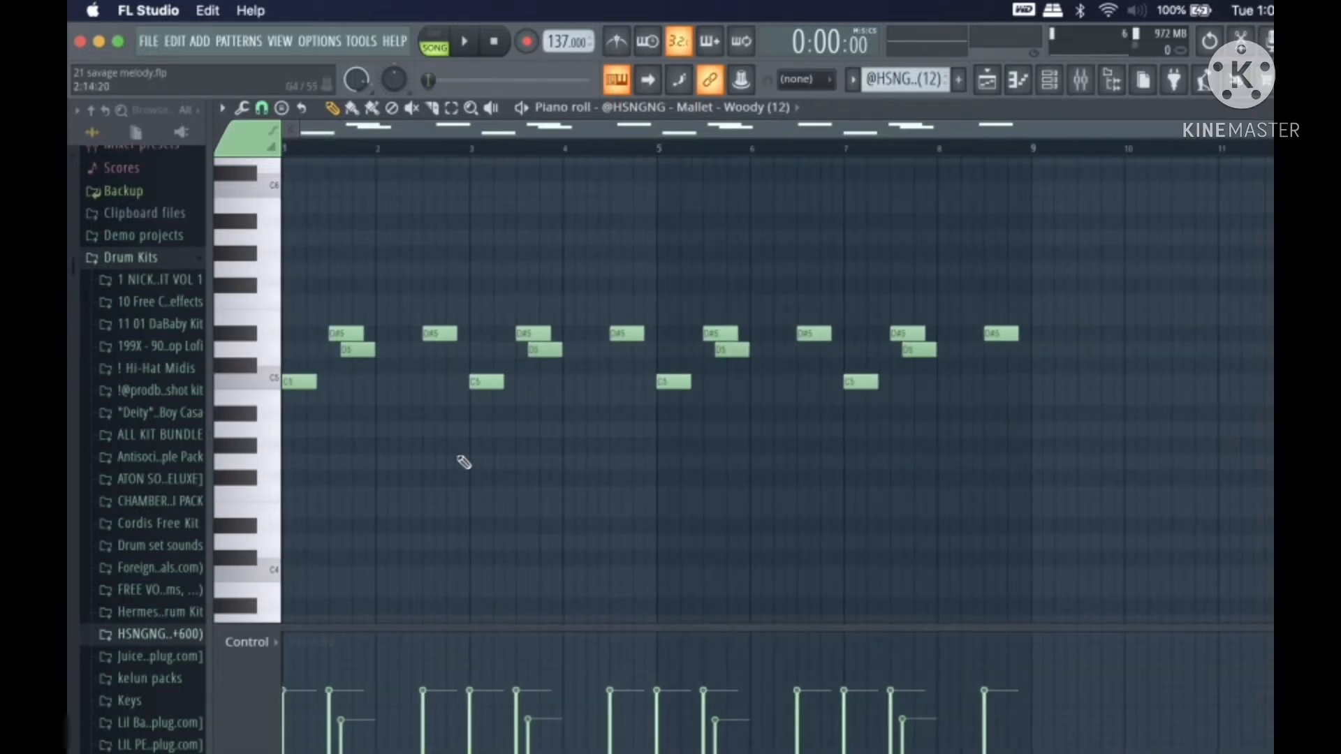
pyautogui.click(353, 350)
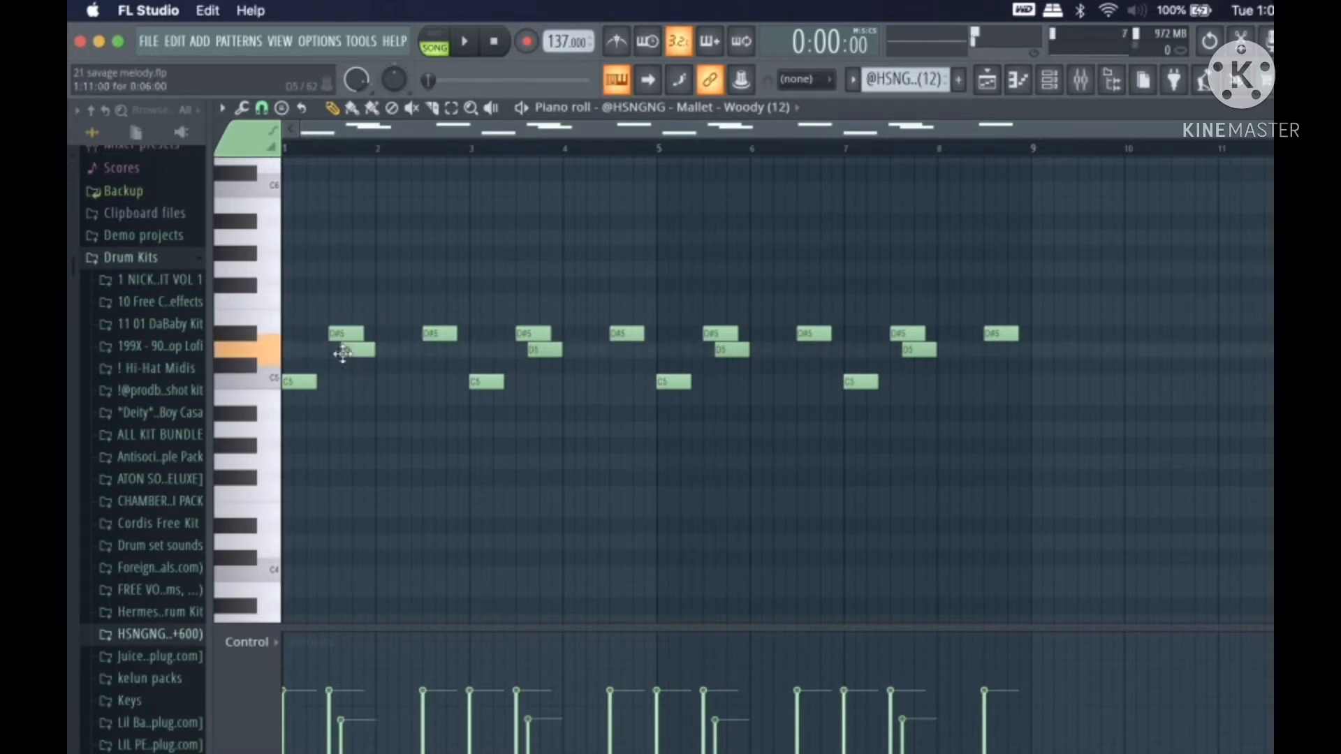
pyautogui.scroll(2, 449, 400)
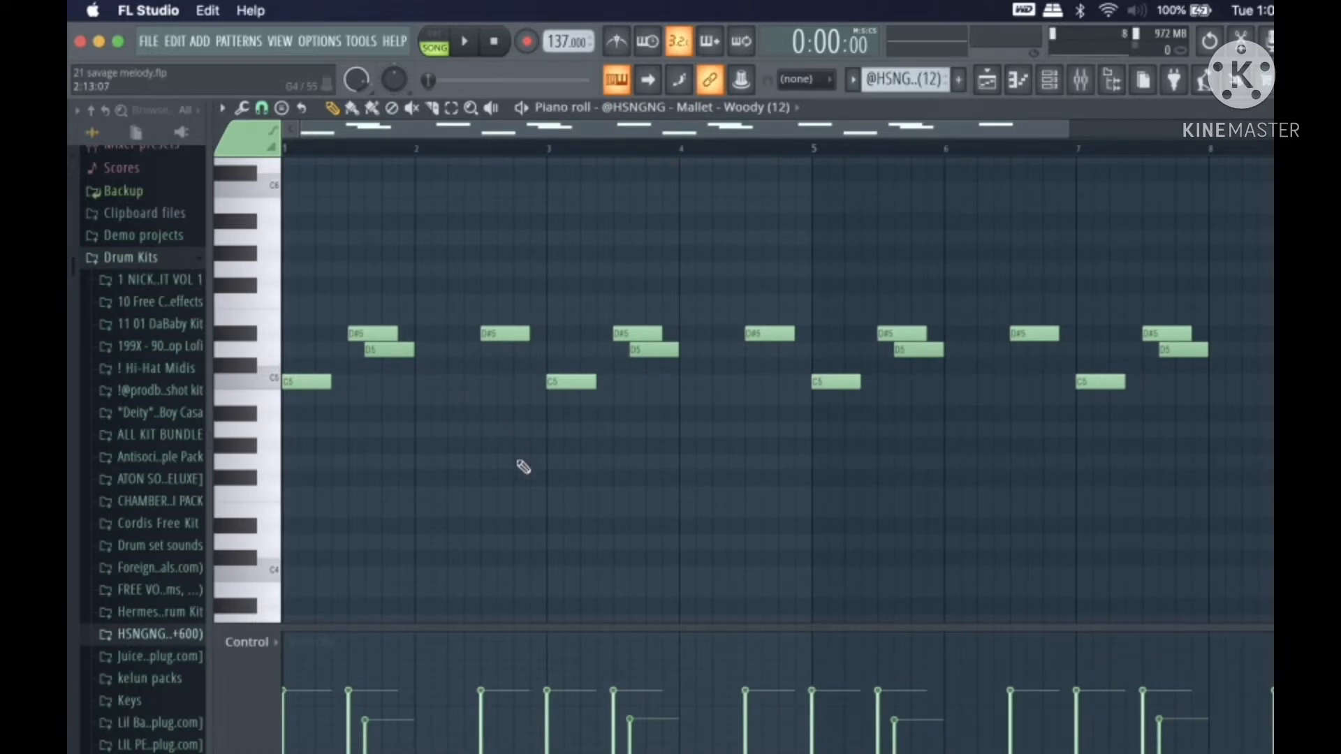
pyautogui.scroll(-2, 523, 467)
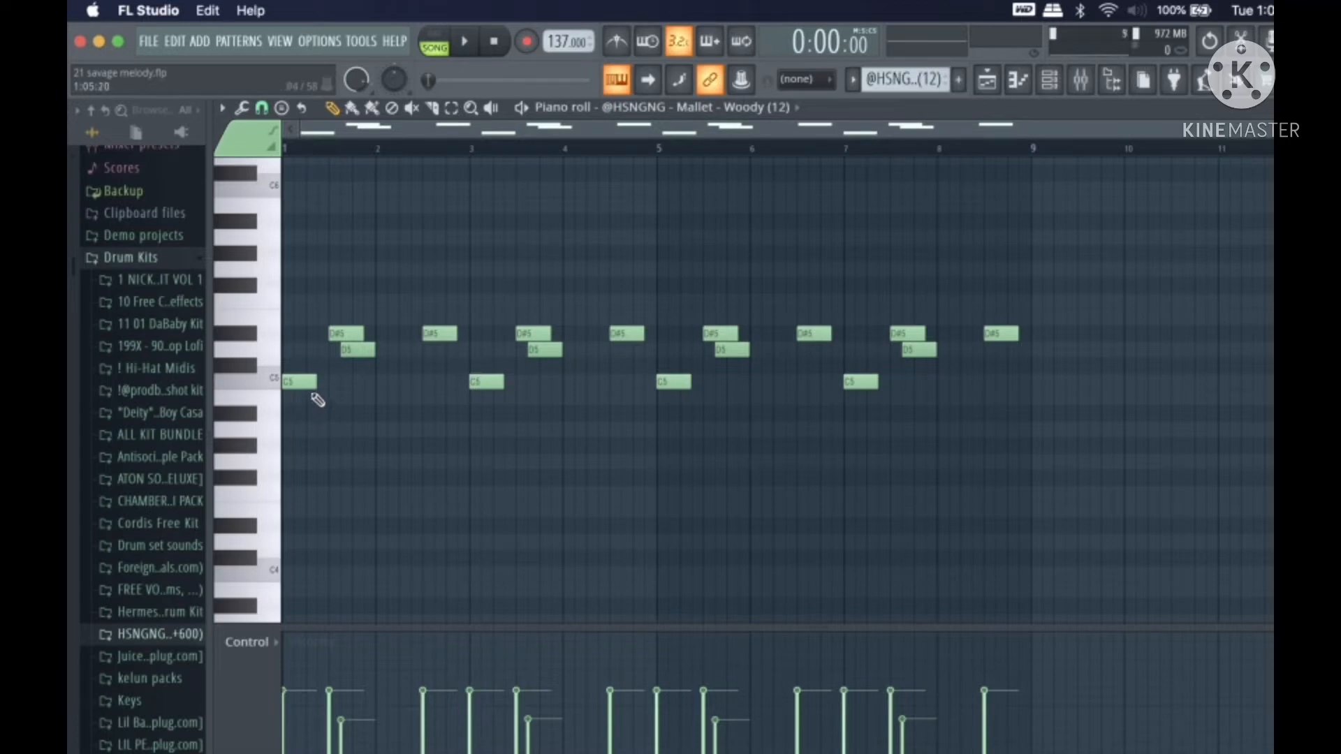
# Step: Play back the soloed mallet melody from the start, then stop it
pyautogui.press('space')
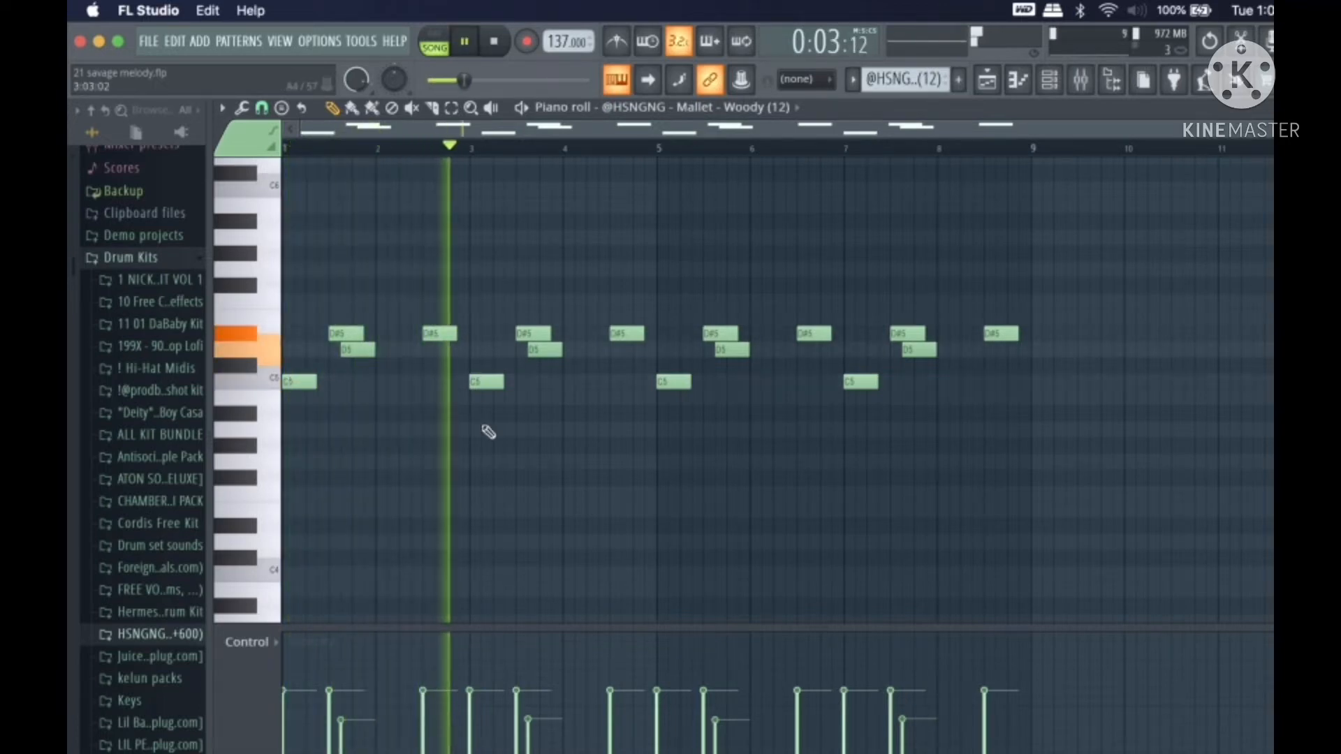
pyautogui.scroll(1, 488, 432)
pyautogui.scroll(1, 488, 432)
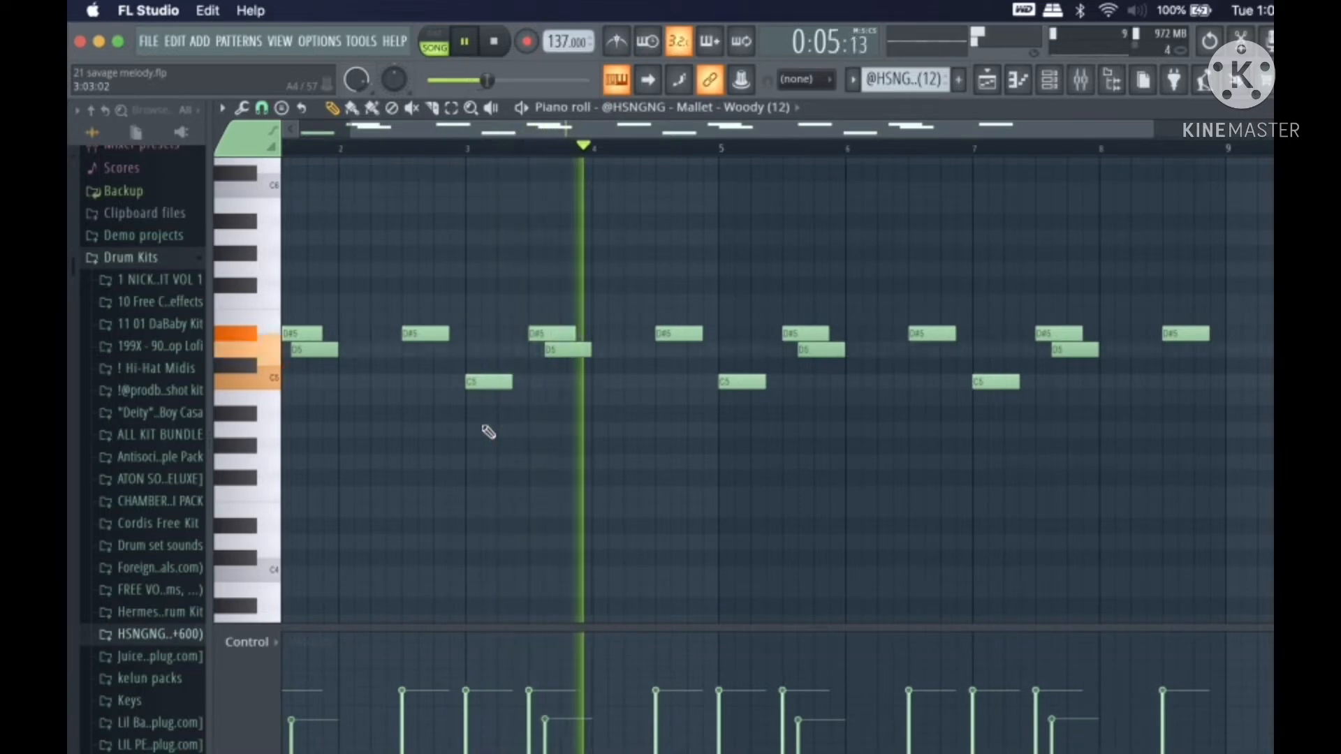
pyautogui.scroll(-2, 593, 473)
pyautogui.press('space')
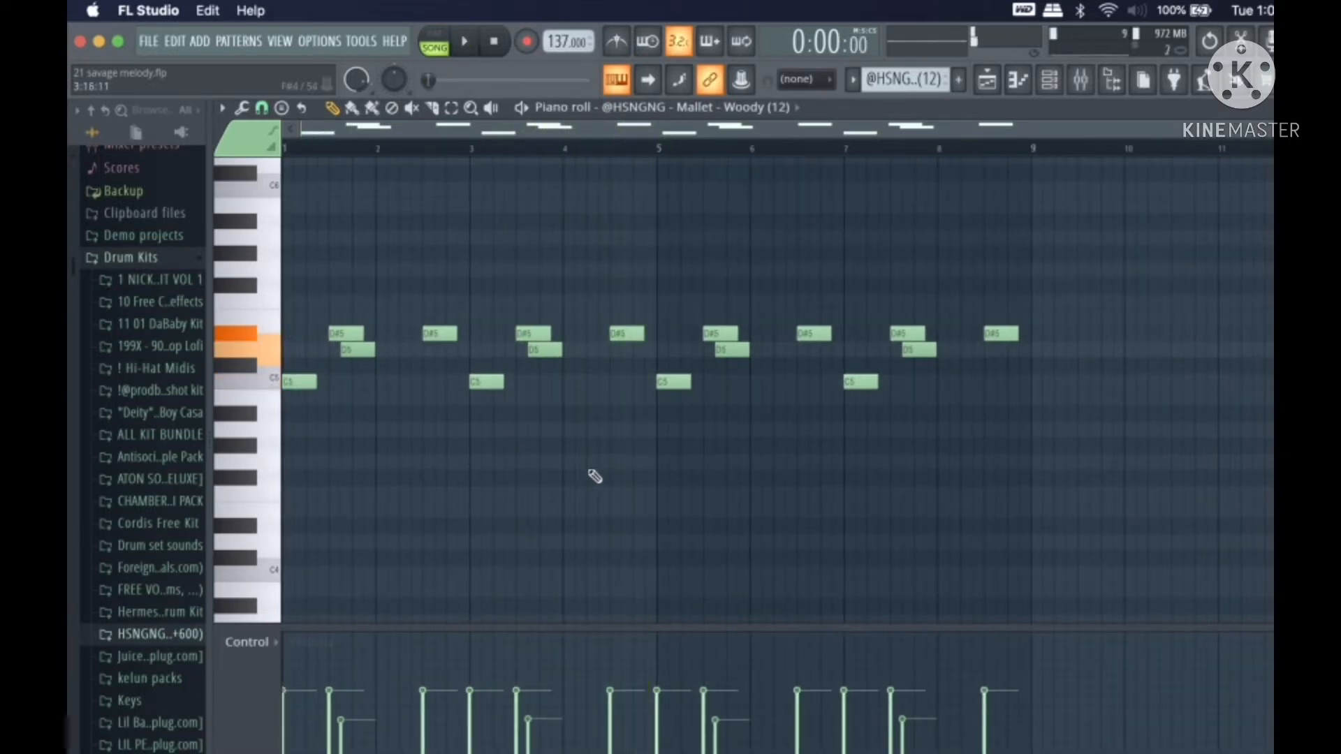
# Step: Inspect the Fruity Reeverb 2 settings on mixer Insert 2 and close the mixer
pyautogui.click(1081, 80)
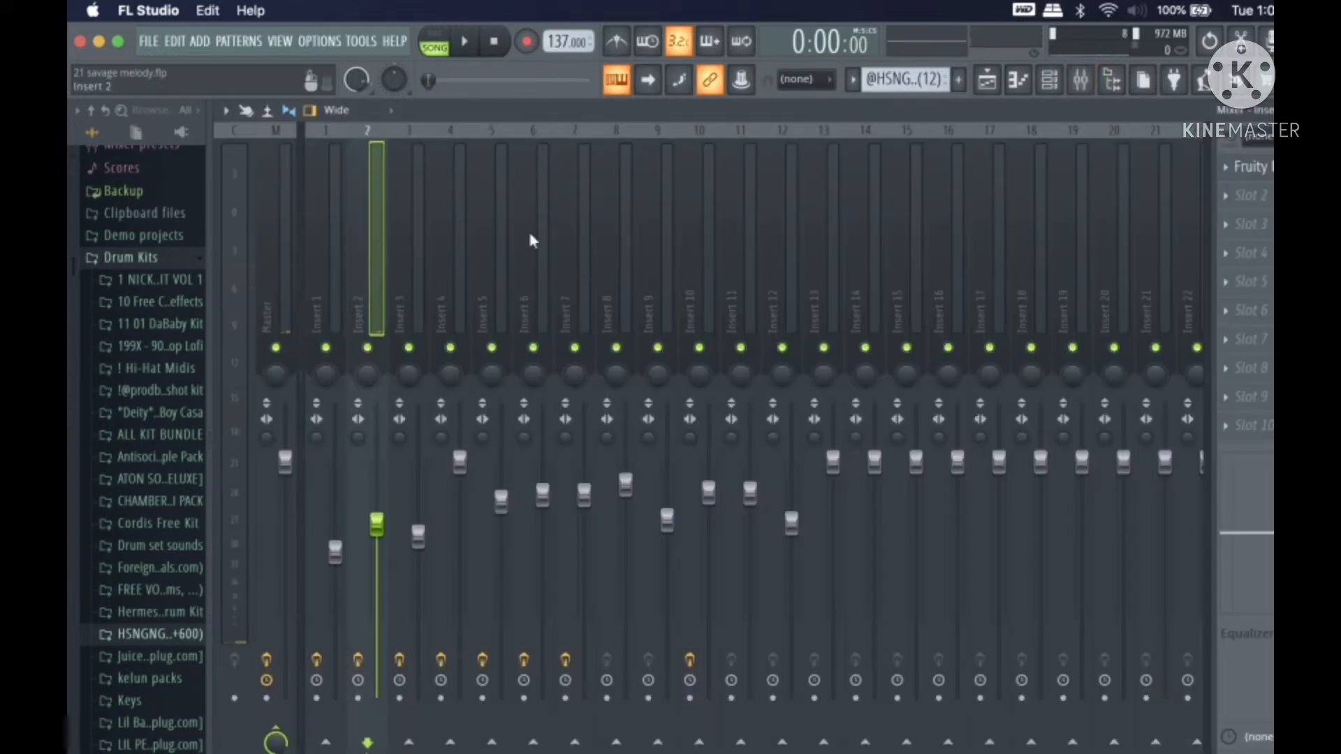
pyautogui.click(1248, 167)
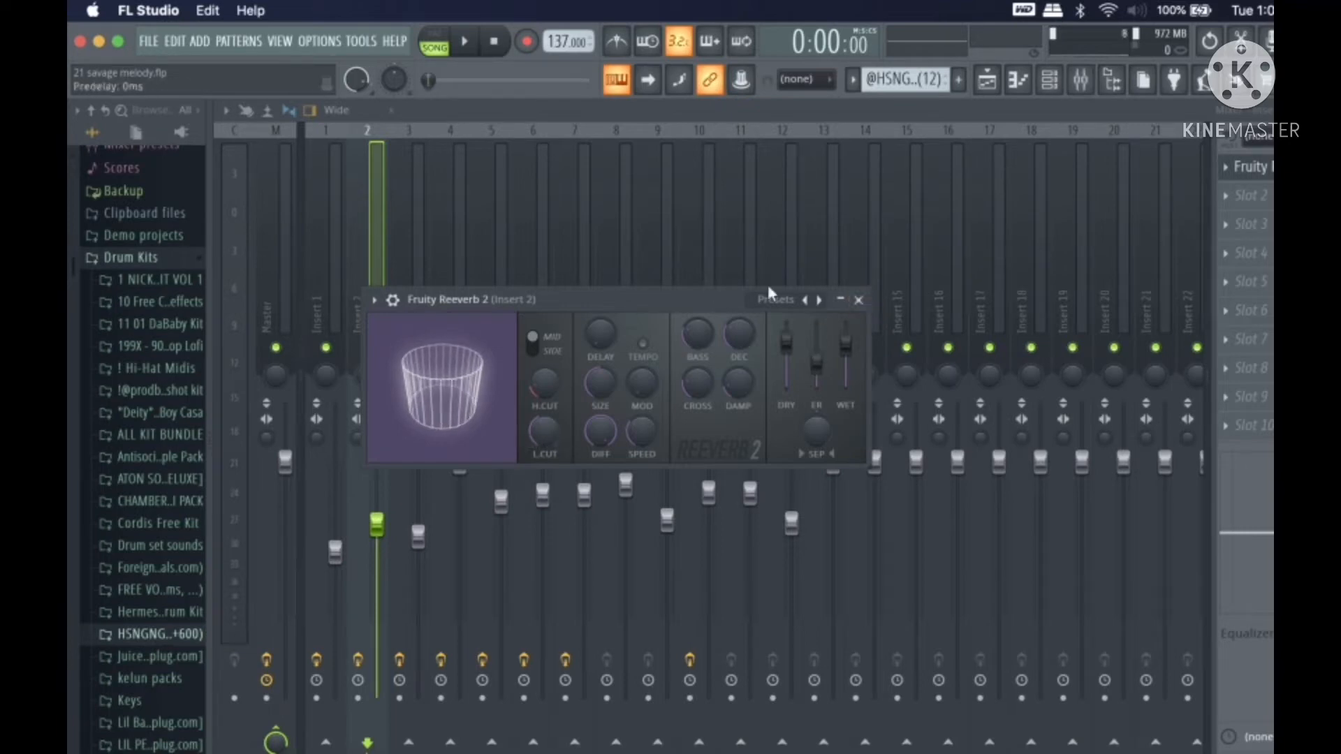
pyautogui.click(859, 300)
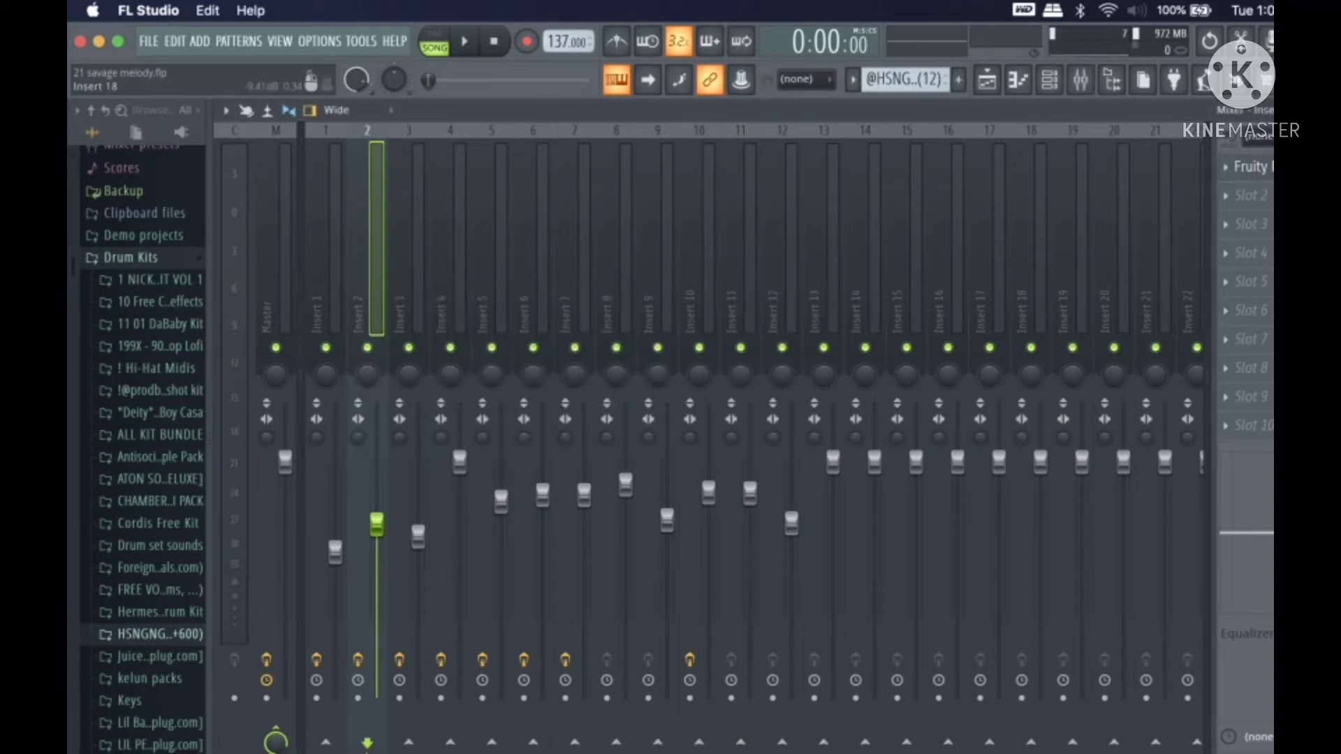
pyautogui.click(1271, 110)
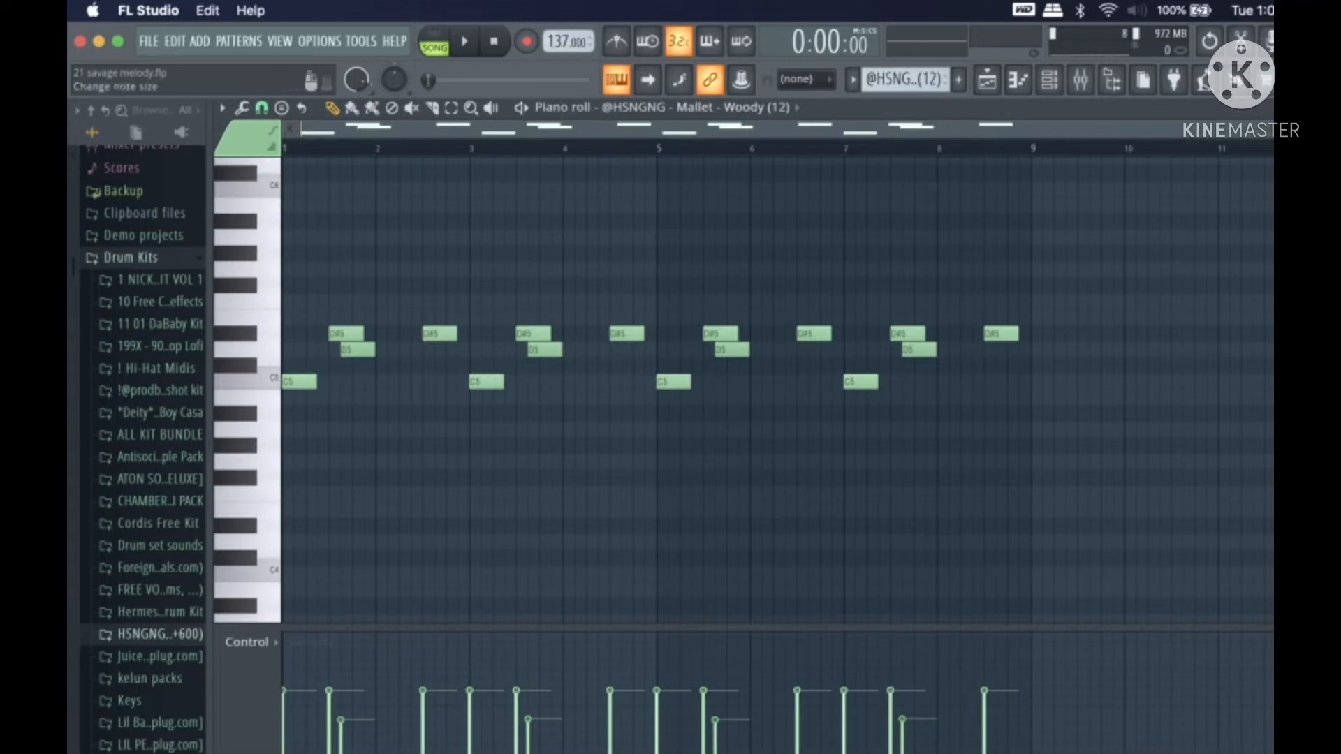
# Step: Return to the playlist, solo Track 3 and select the strings - train pattern
pyautogui.click(1271, 107)
pyautogui.click(699, 165)
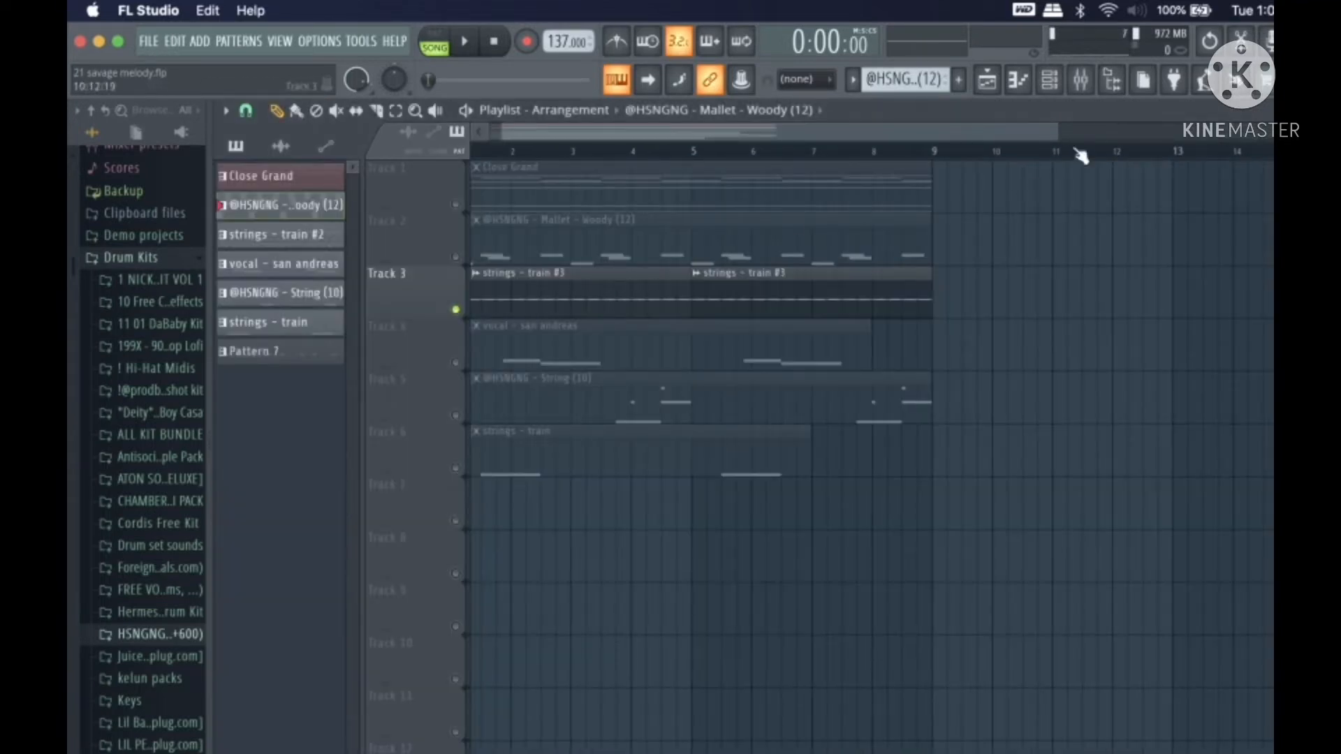
pyautogui.click(289, 325)
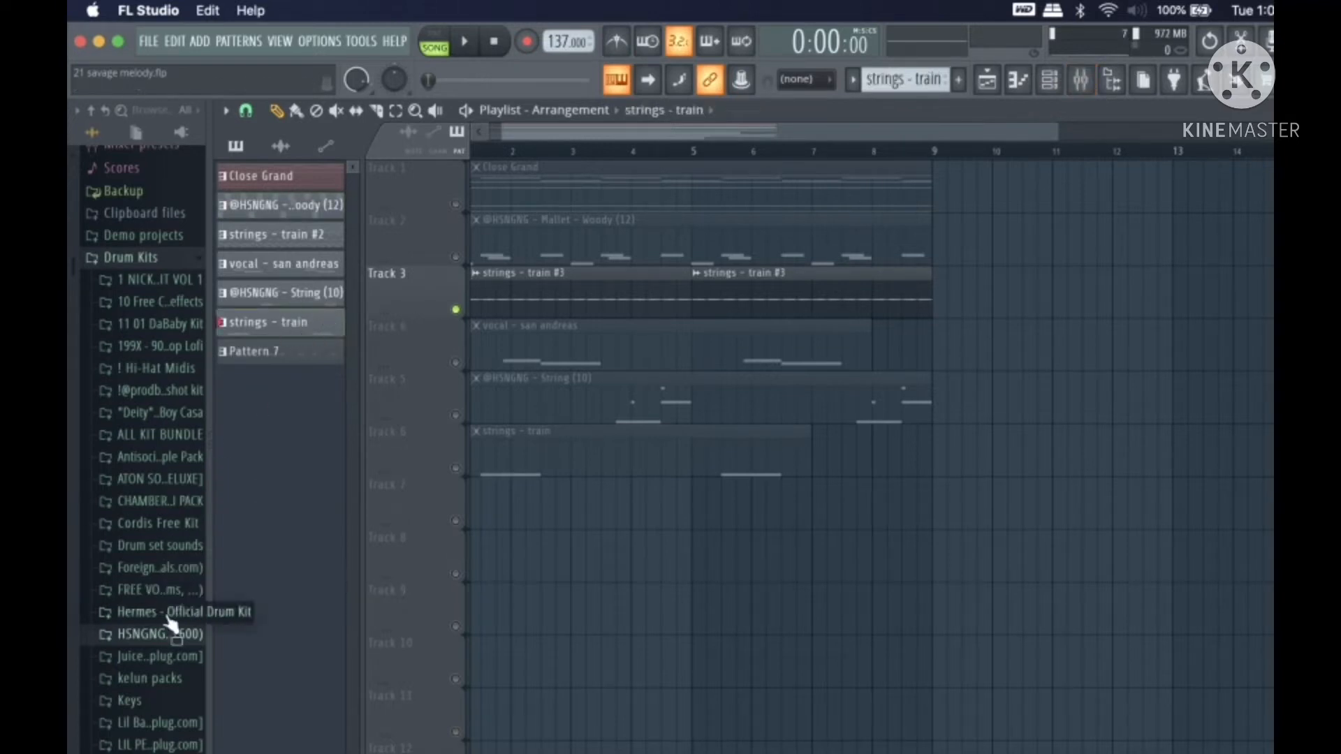
# Step: Look through the subfolders of the HSNGNG #REPRESSION# ONE SHOT KIT(+600) folder in the browser, then collapse it
pyautogui.scroll(-2, 174, 615)
pyautogui.click(184, 508)
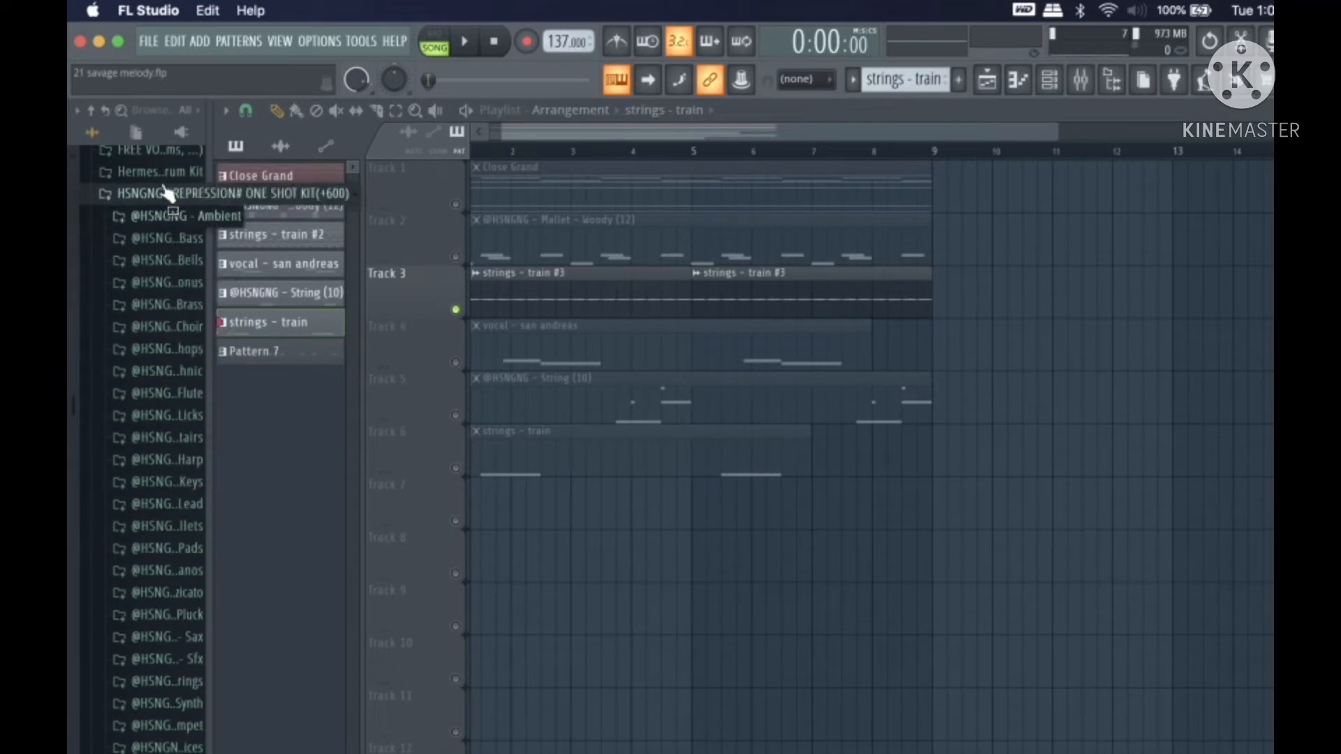
pyautogui.scroll(3, 165, 270)
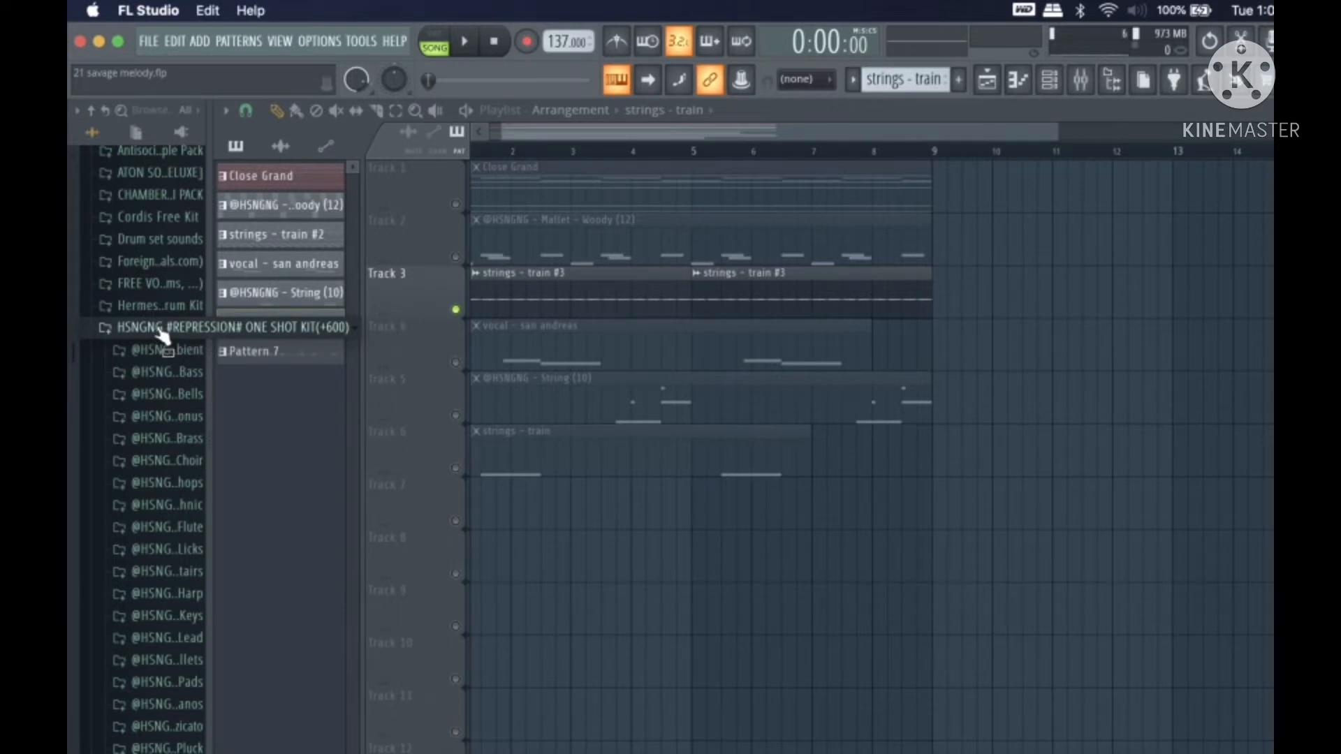
pyautogui.click(162, 328)
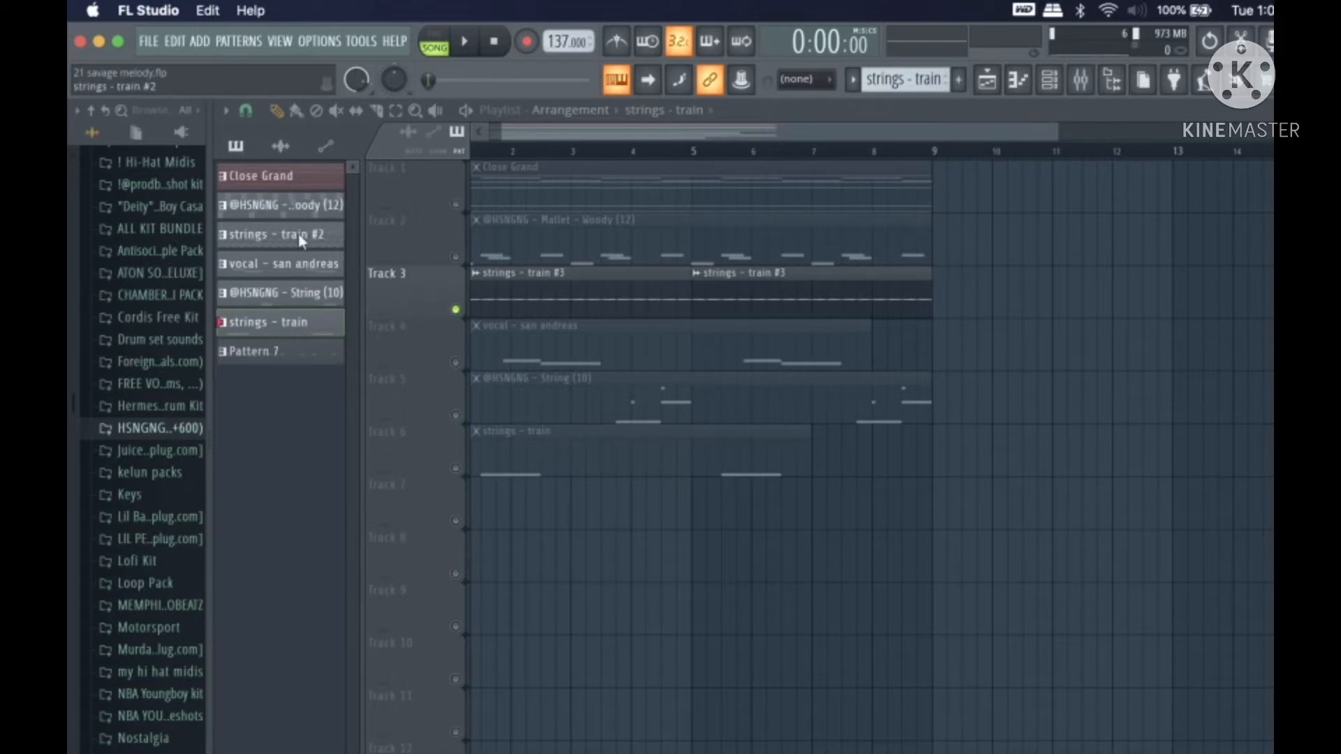
# Step: Place the strings - train #2 pattern at the start of Track 7, enable that track and briefly play its notes in the piano roll
pyautogui.moveTo(302, 241); pyautogui.dragTo(489, 515)
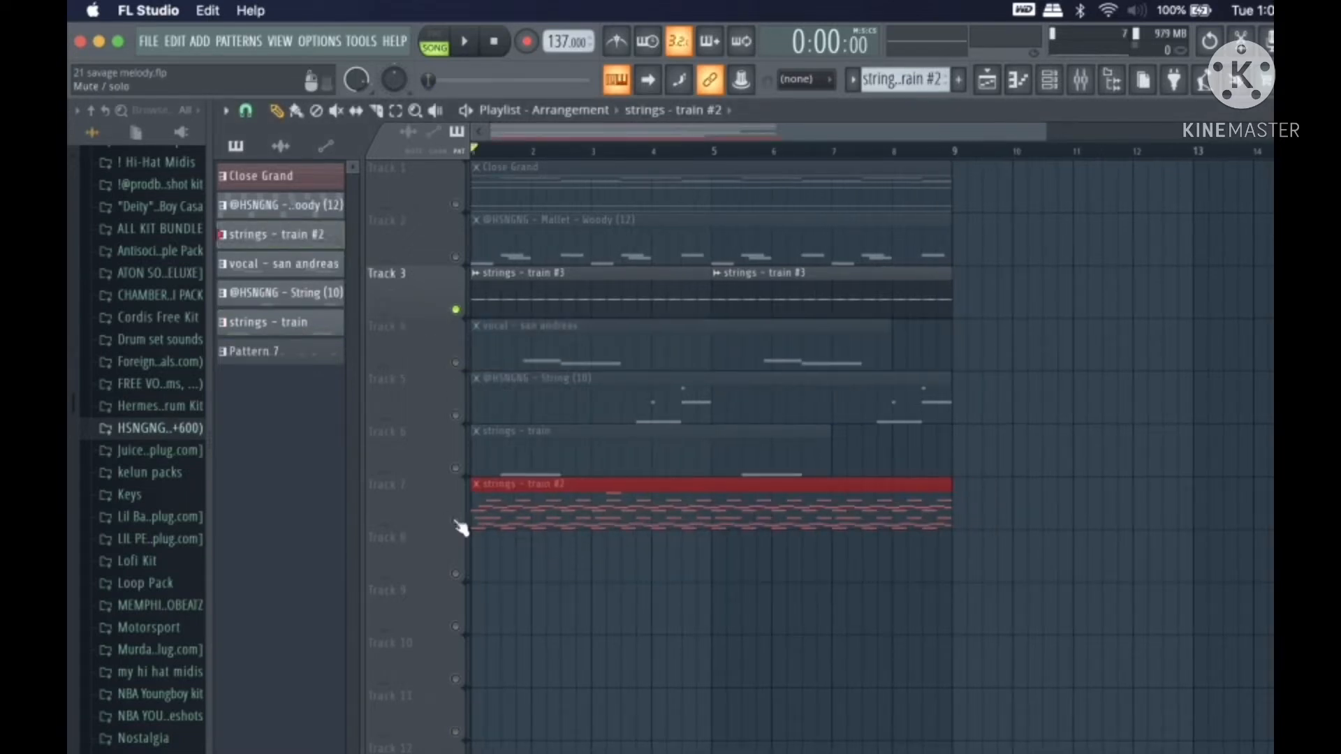
pyautogui.click(456, 523)
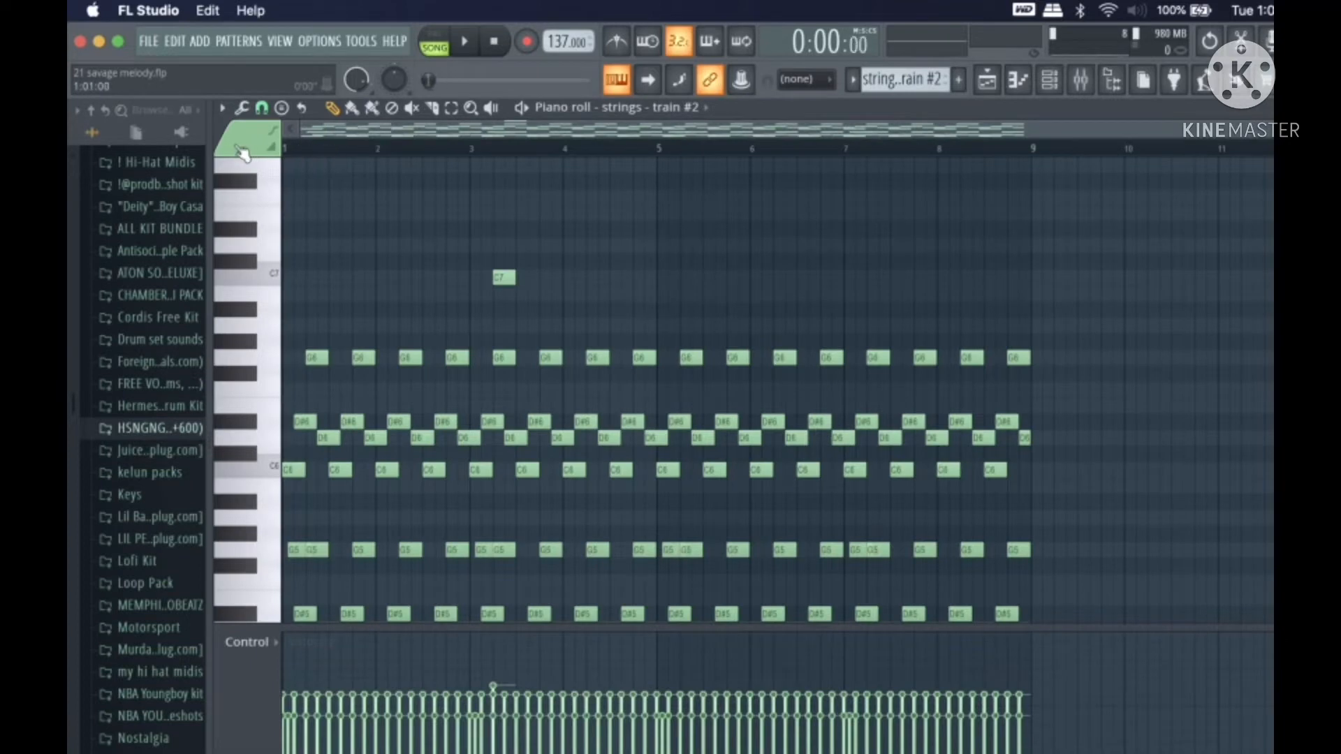
pyautogui.press('space')
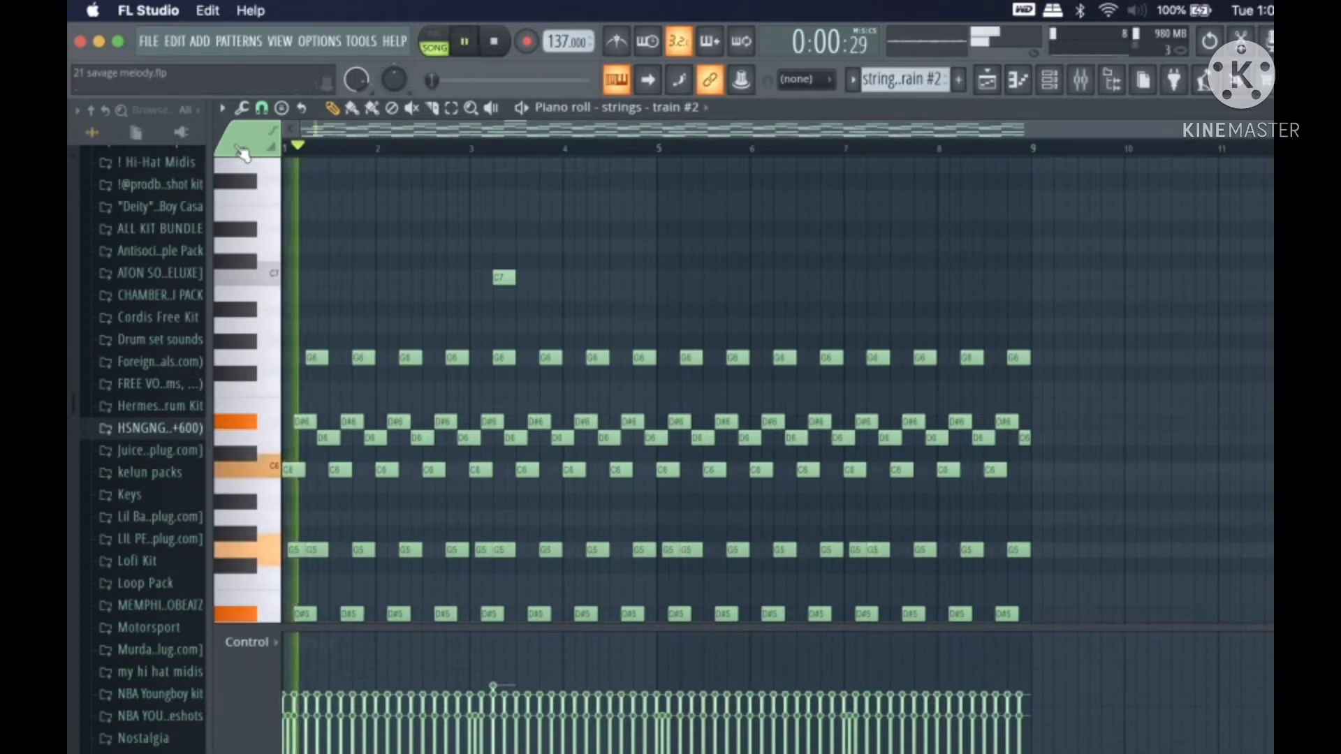
pyautogui.press('space')
# Step: Examine the strings - train #2 notes from the C5 octave up to the single C7 note
pyautogui.scroll(-5, 1016, 412)
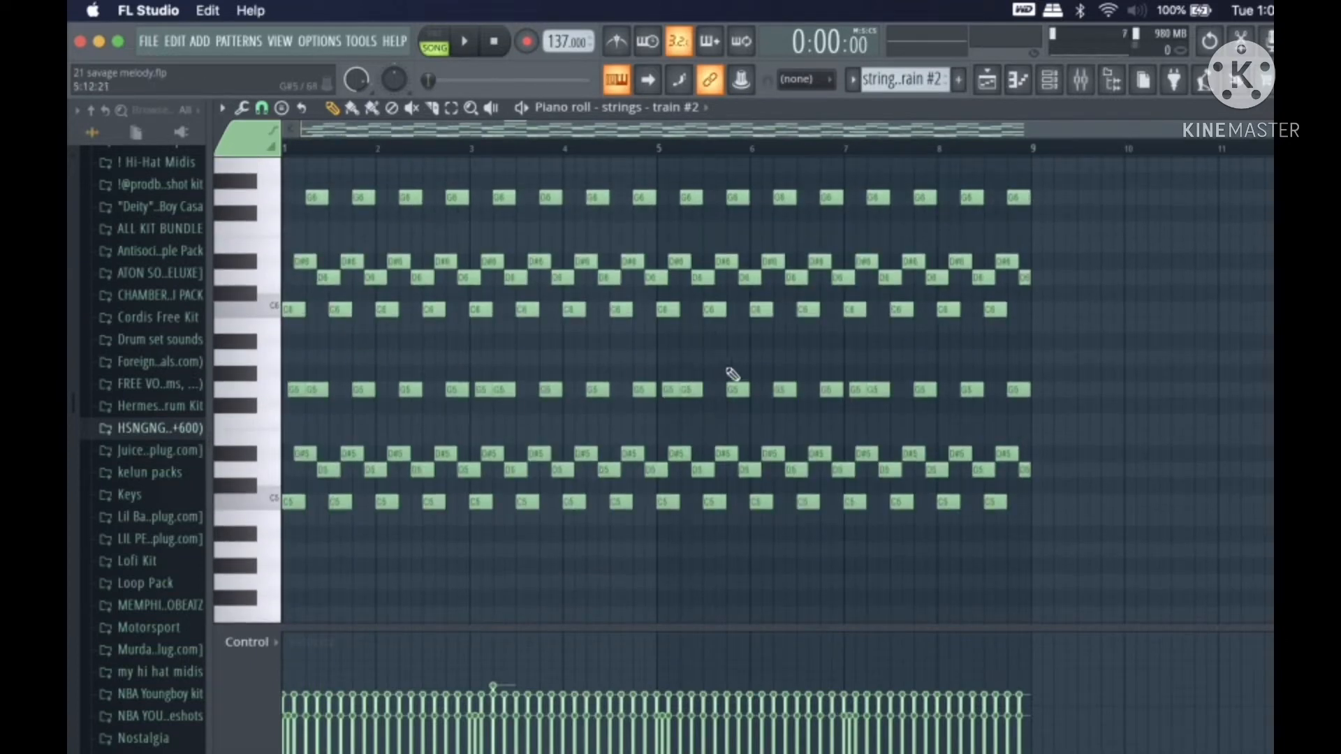
pyautogui.moveTo(1050, 367); pyautogui.dragTo(1156, 545)
pyautogui.scroll(2, 1117, 412)
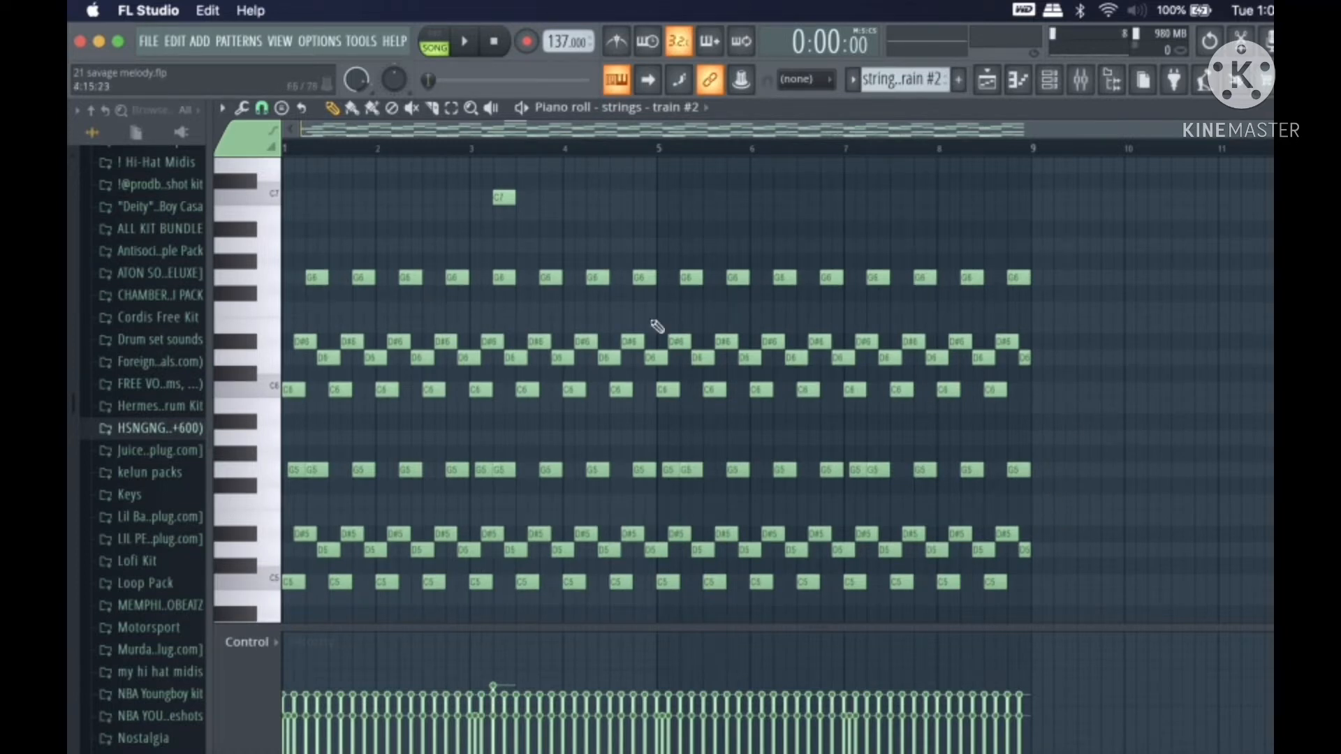
pyautogui.scroll(2, 657, 325)
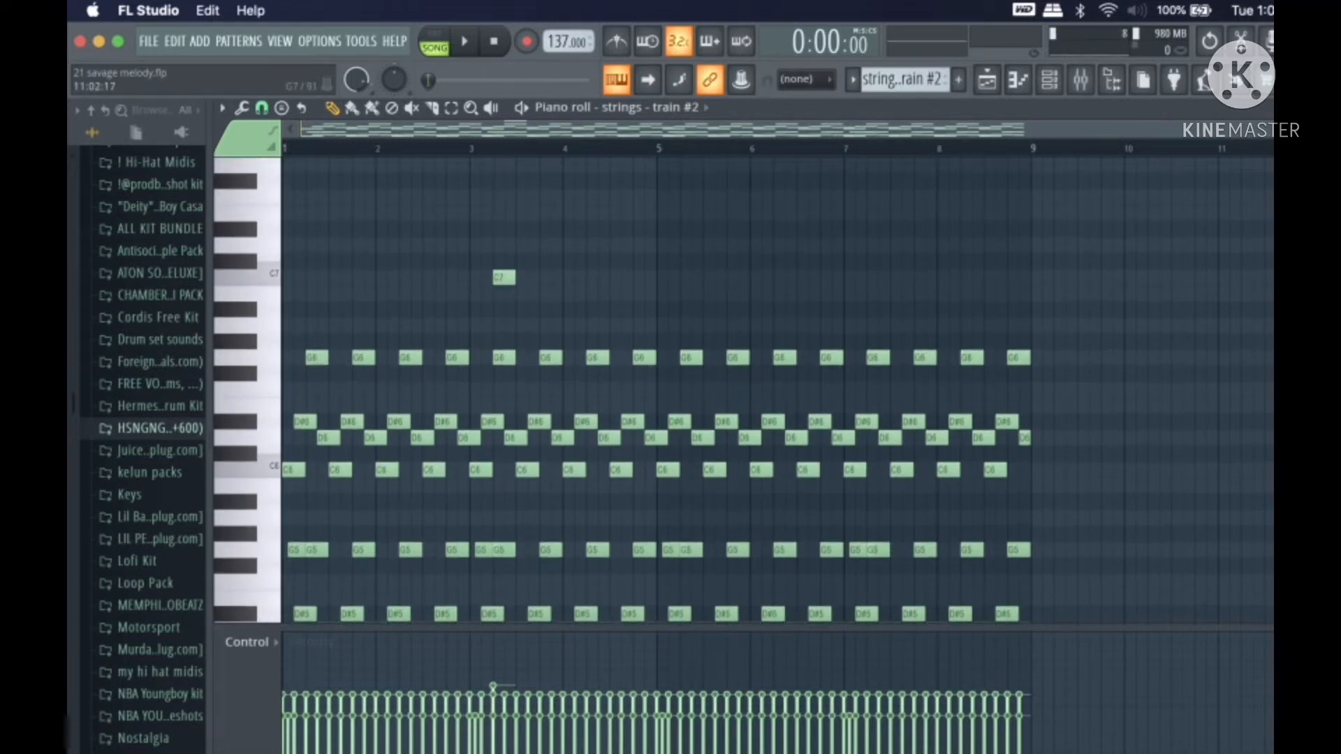
# Step: Return to the playlist and delete the strings - train #2 clip from Track 7
pyautogui.click(1272, 107)
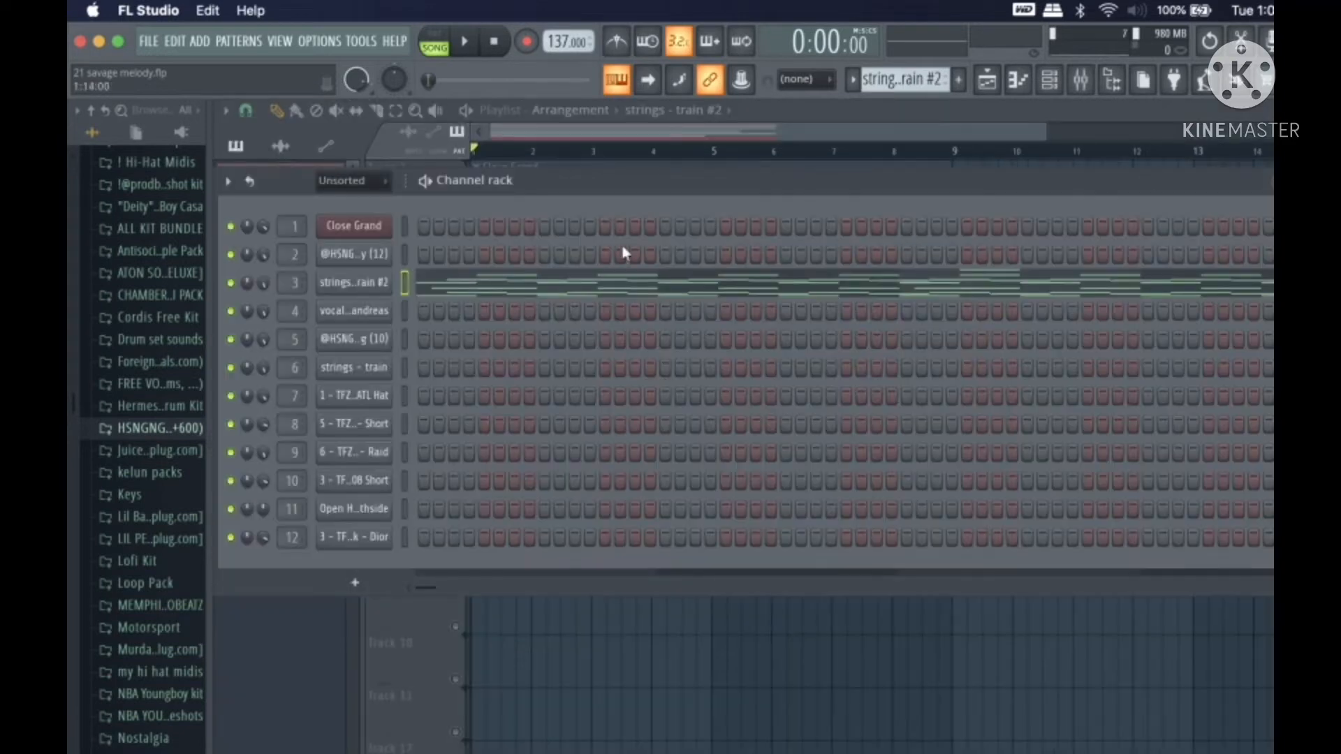
pyautogui.click(580, 131)
pyautogui.rightClick(583, 503)
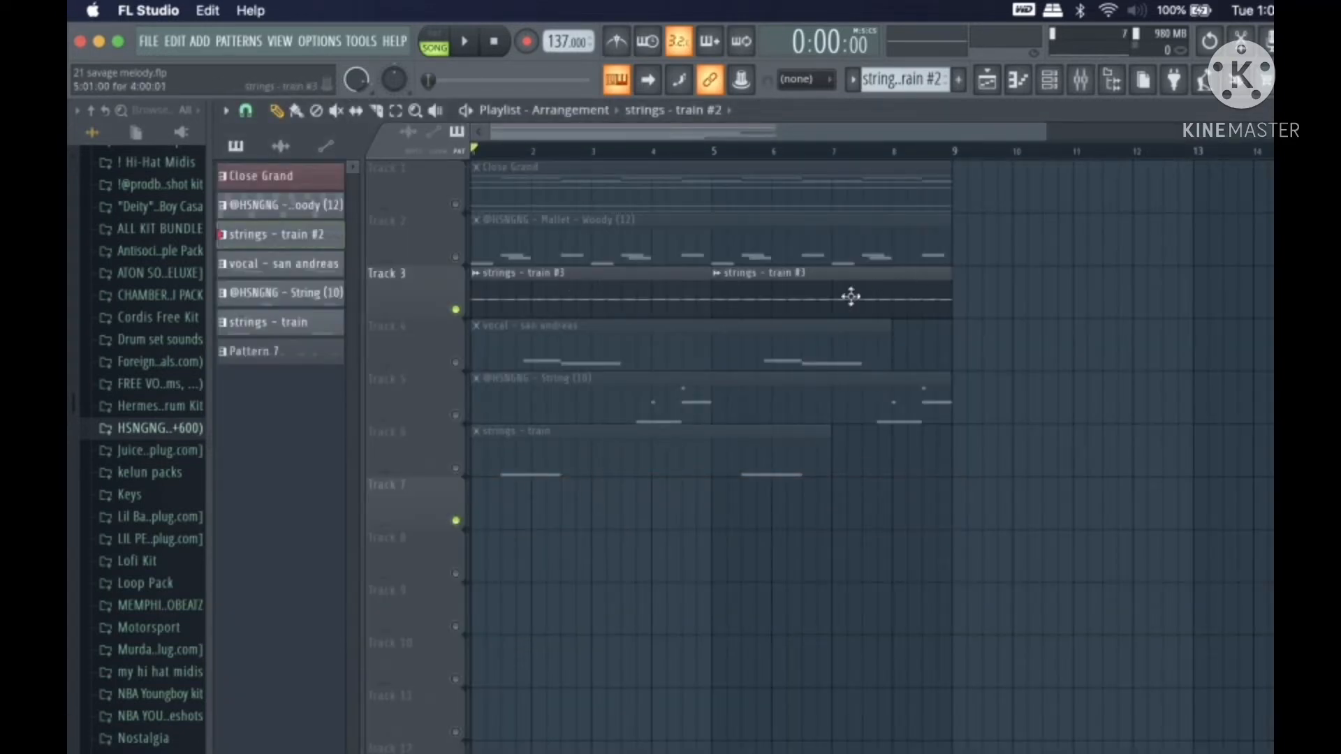
# Step: Inspect the Fruity Reeverb 2 settings on mixer Insert 3 and close the mixer
pyautogui.click(1080, 79)
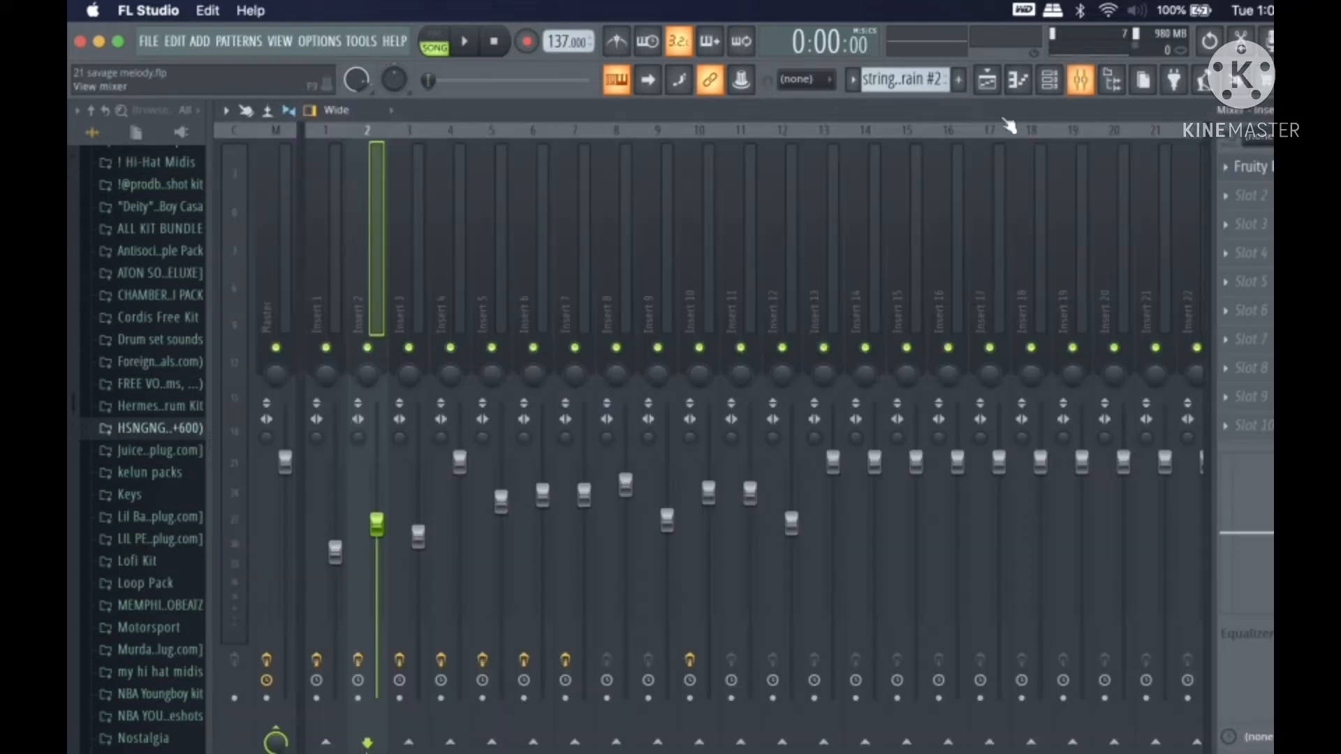
pyautogui.click(416, 302)
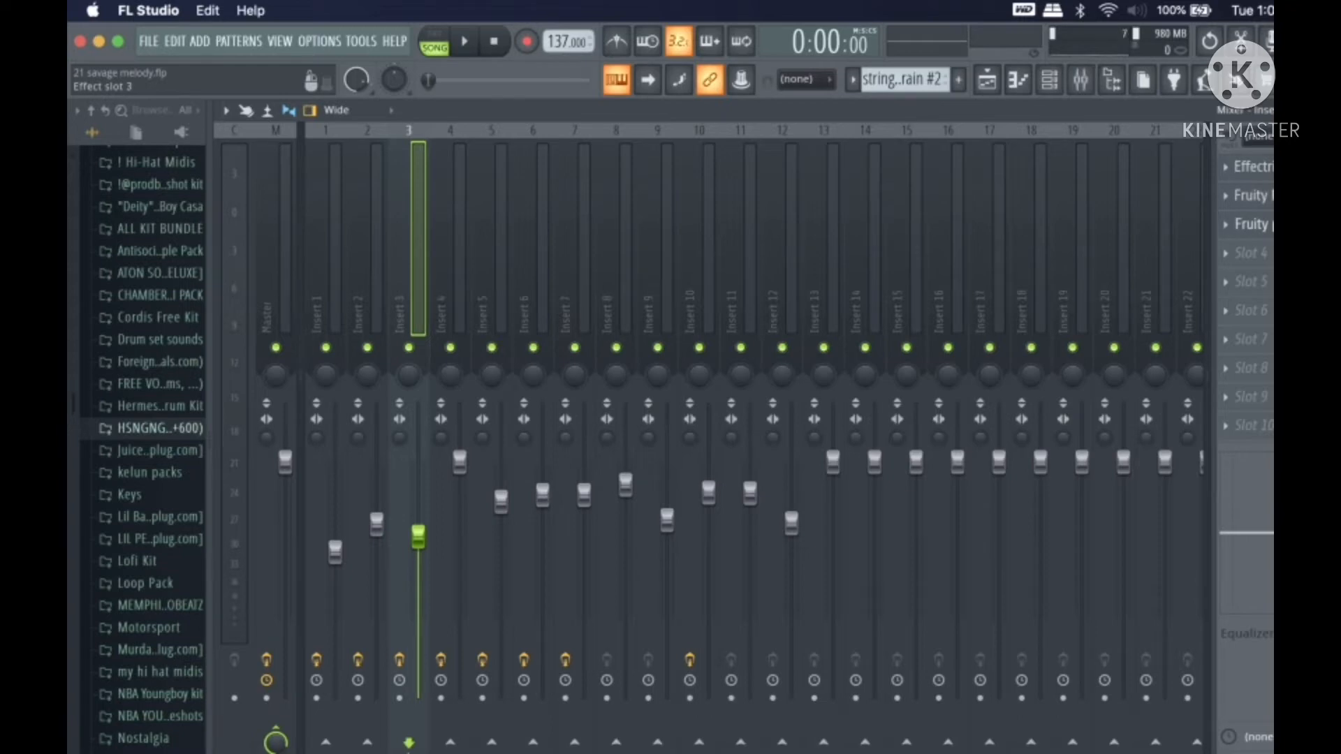
pyautogui.click(1245, 197)
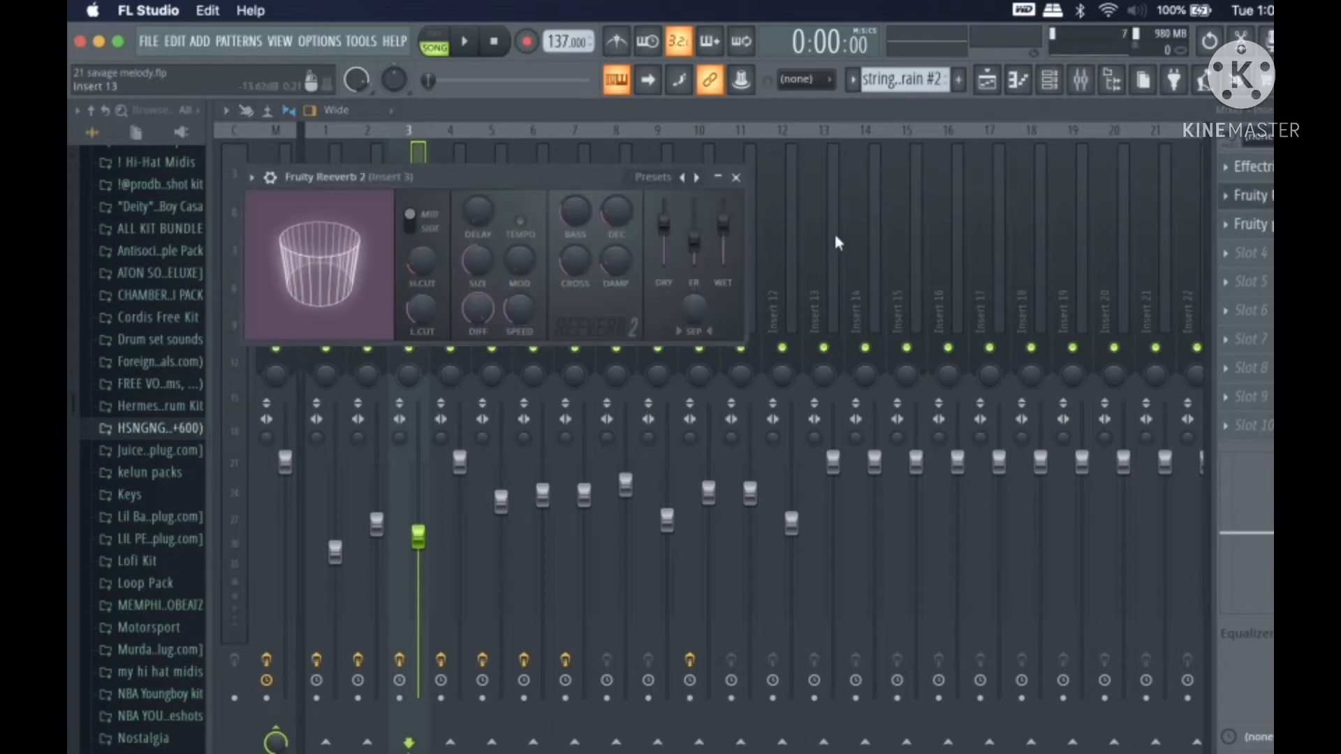
pyautogui.click(738, 177)
pyautogui.press('Escape')
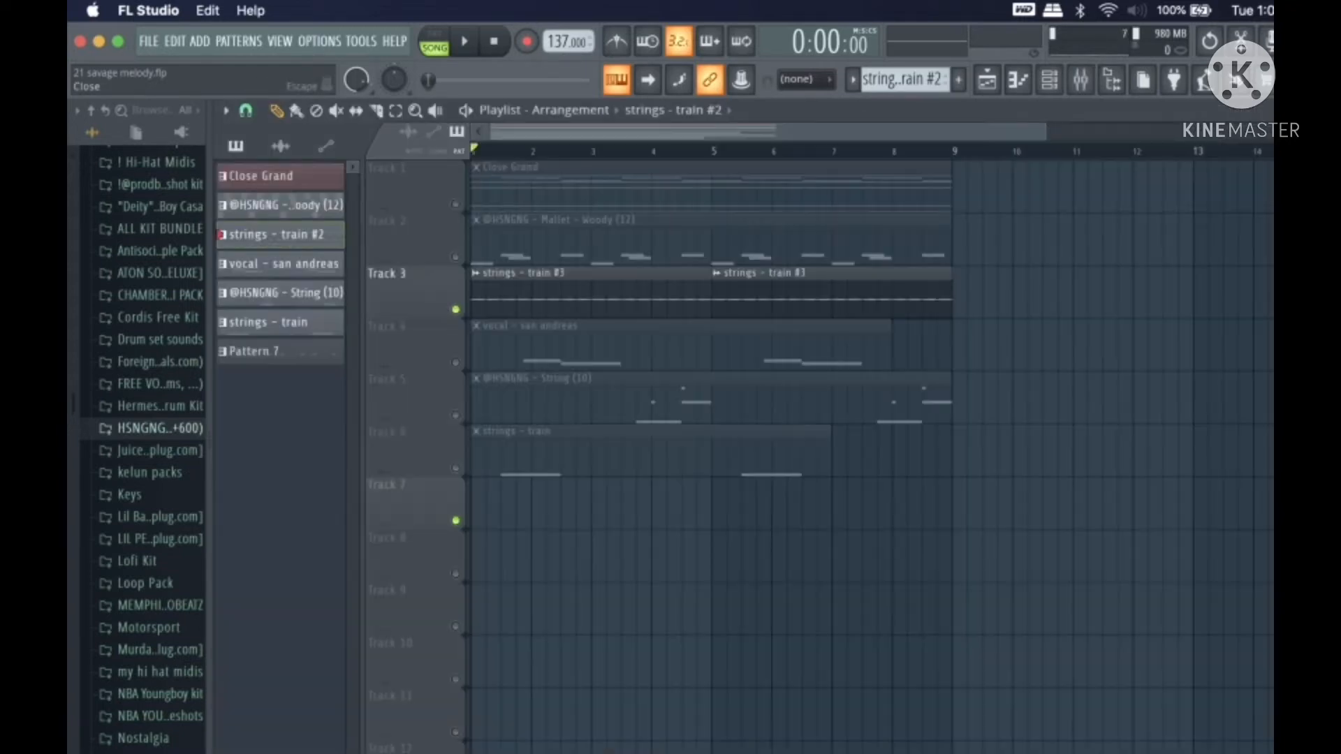
# Step: Play back the strings - train #3 clips on Track 3 from the start, then stop playback
pyautogui.scroll(4, 549, 306)
pyautogui.scroll(-3, 549, 306)
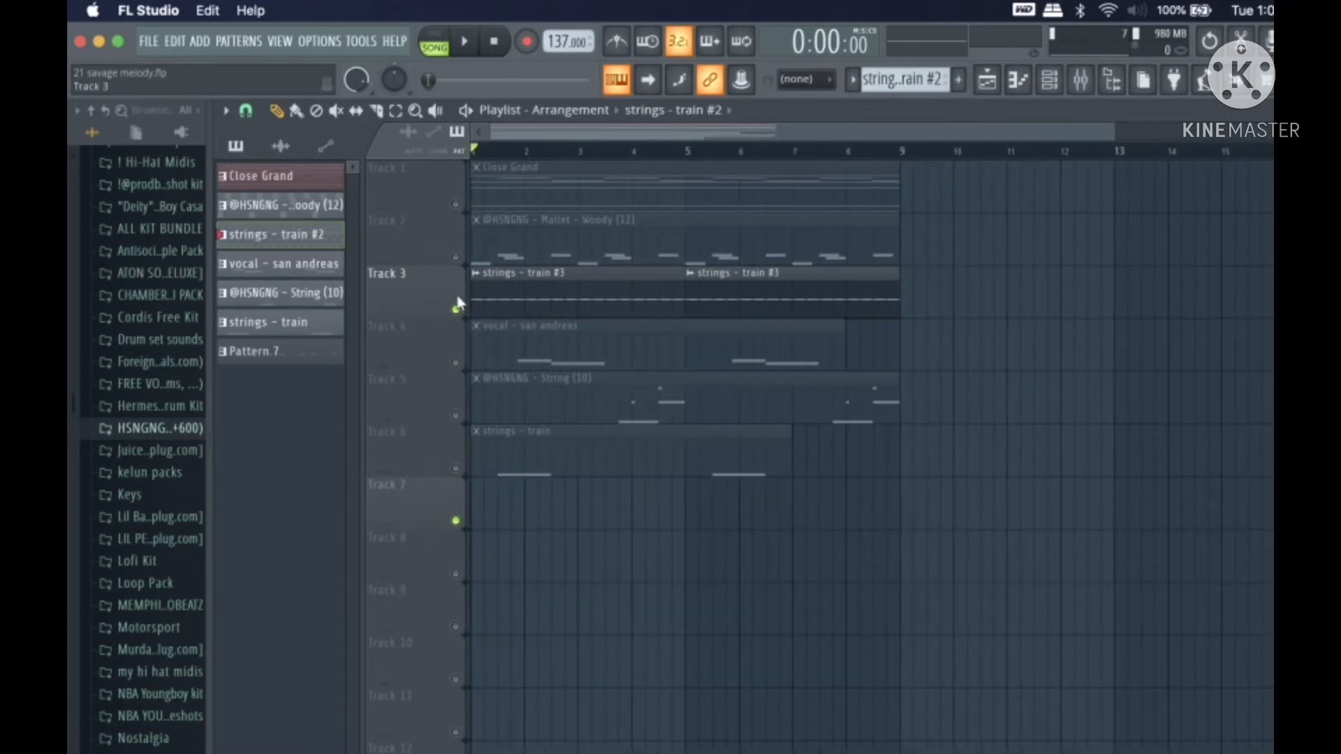
pyautogui.press('space')
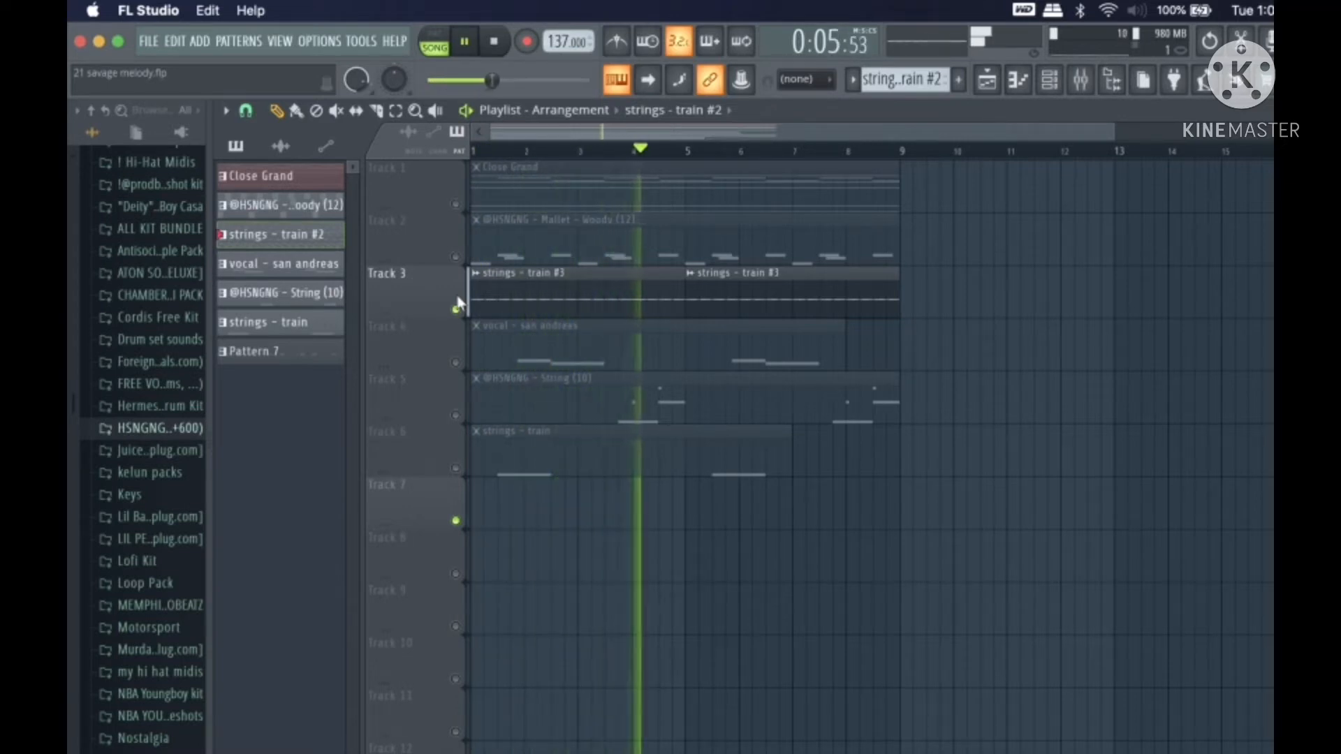
pyautogui.press('space')
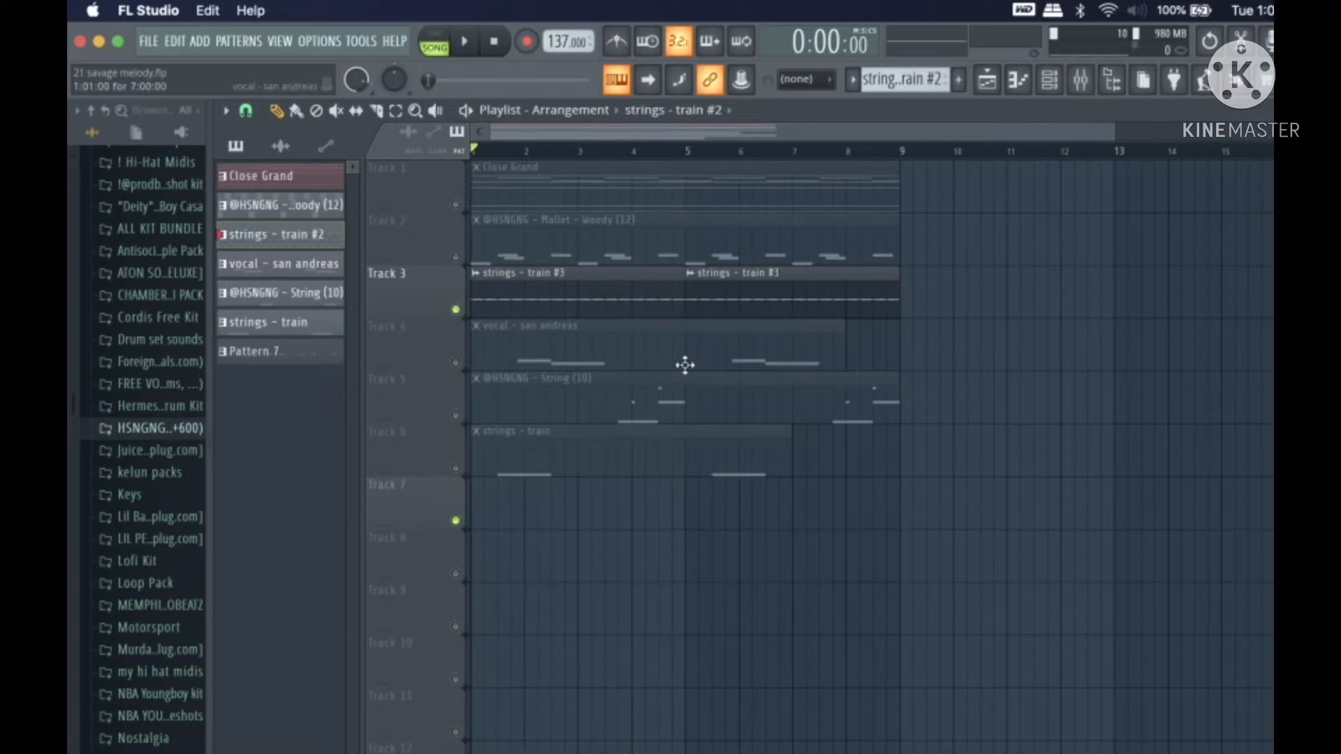
# Step: Solo Track 4, open the vocal - san andreas pattern in the piano roll and play its D#6 and D6 notes
pyautogui.scroll(-4, 684, 367)
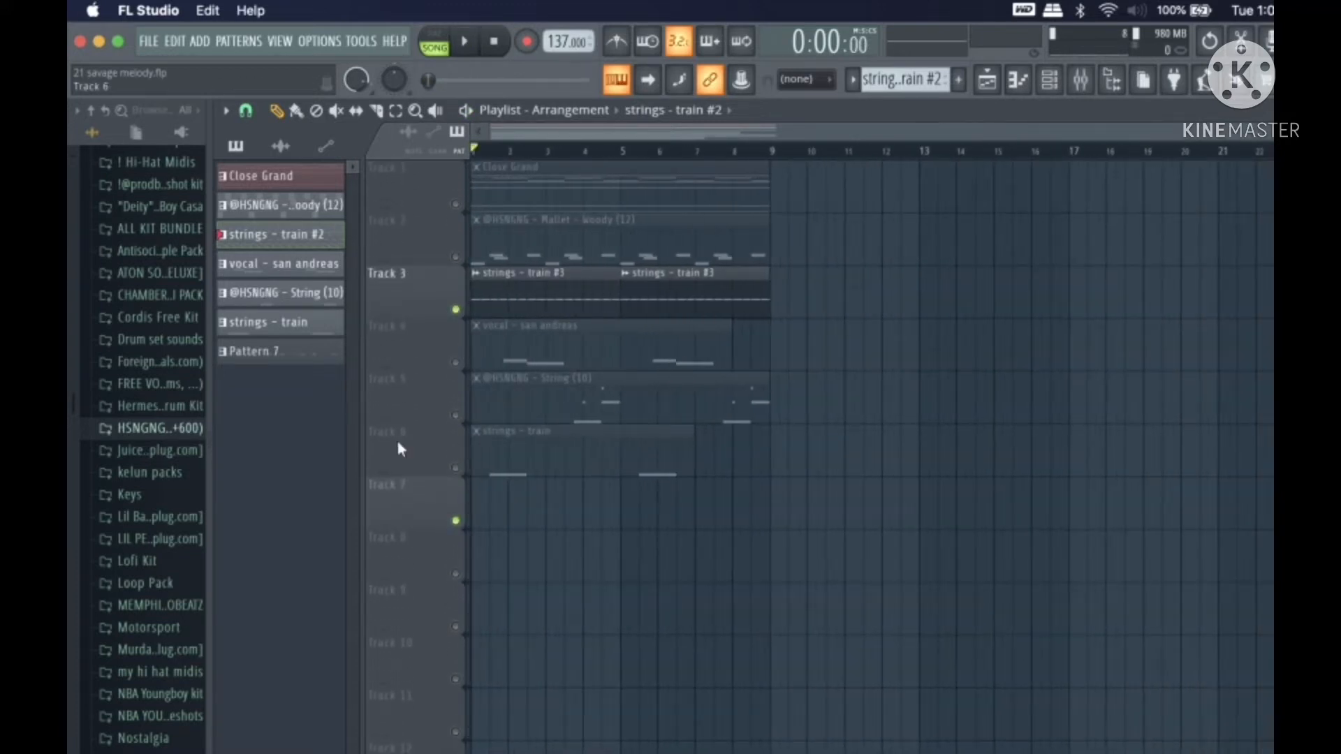
pyautogui.rightClick(456, 362)
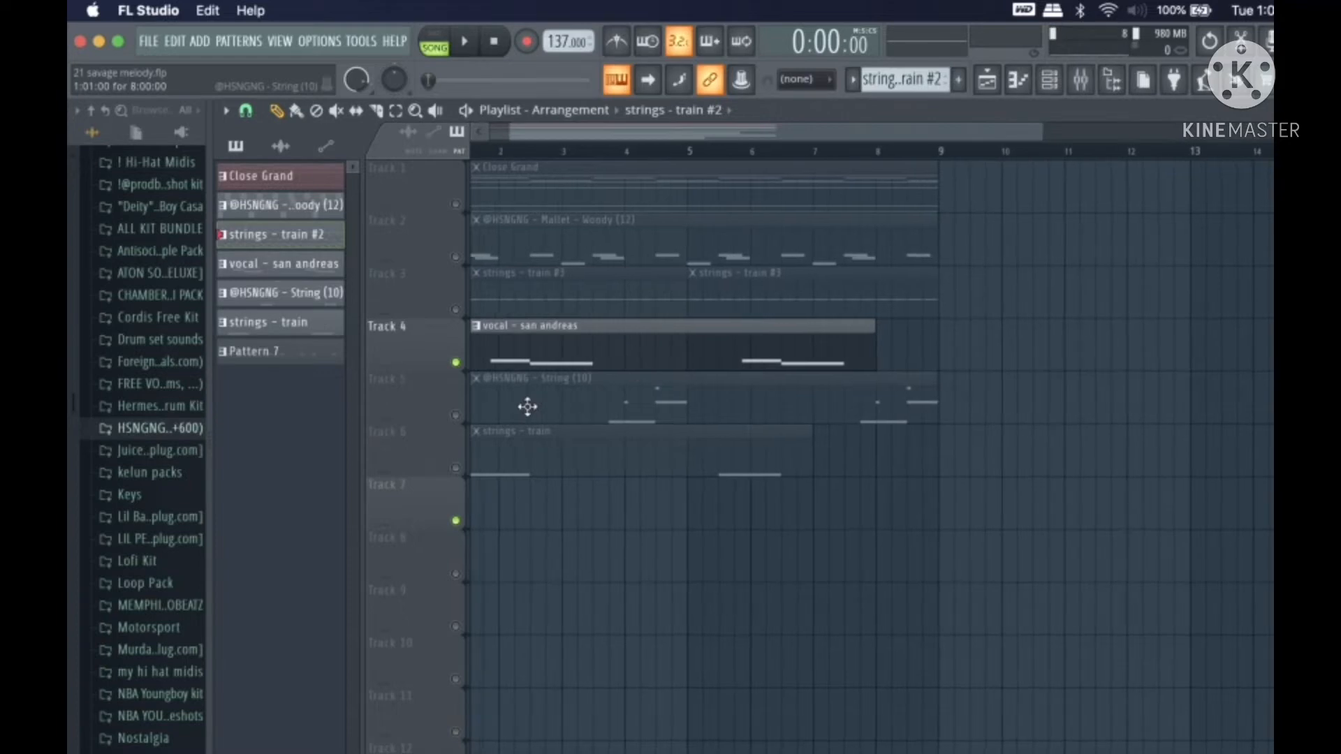
pyautogui.doubleClick(506, 344)
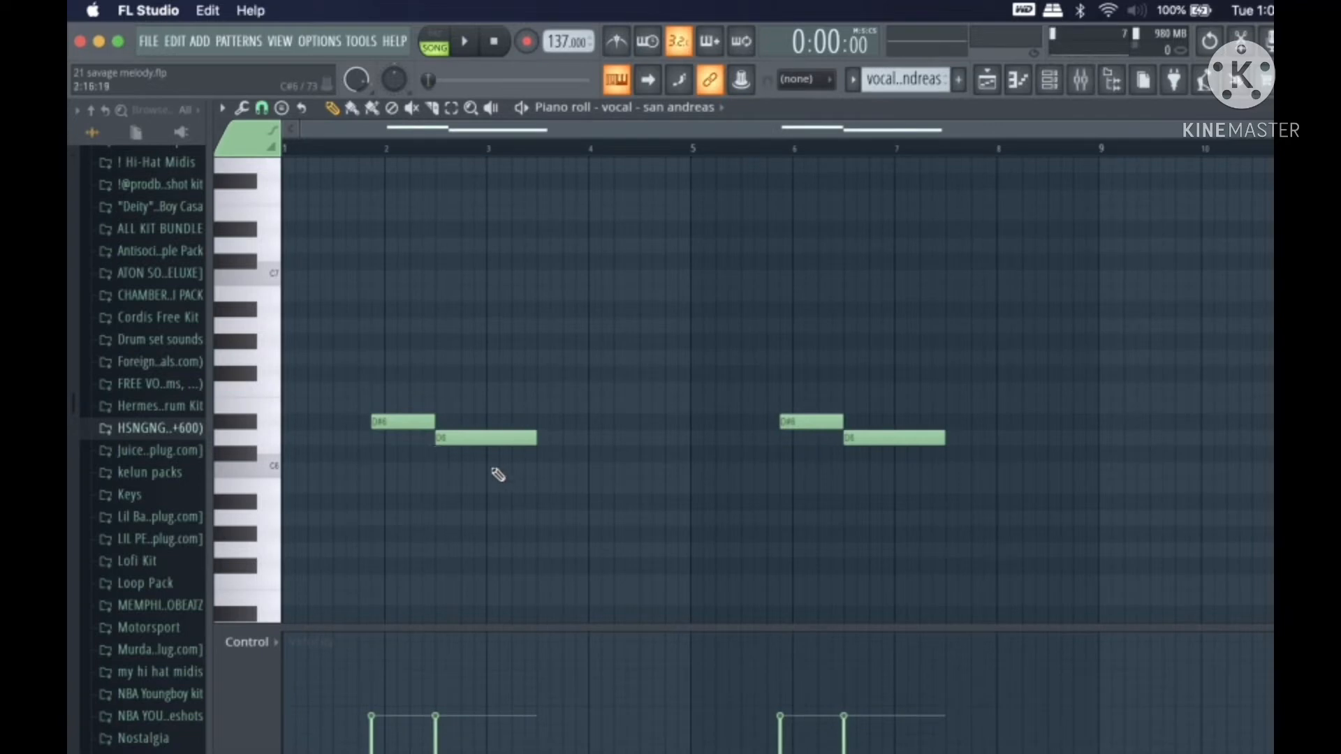
pyautogui.scroll(1, 497, 474)
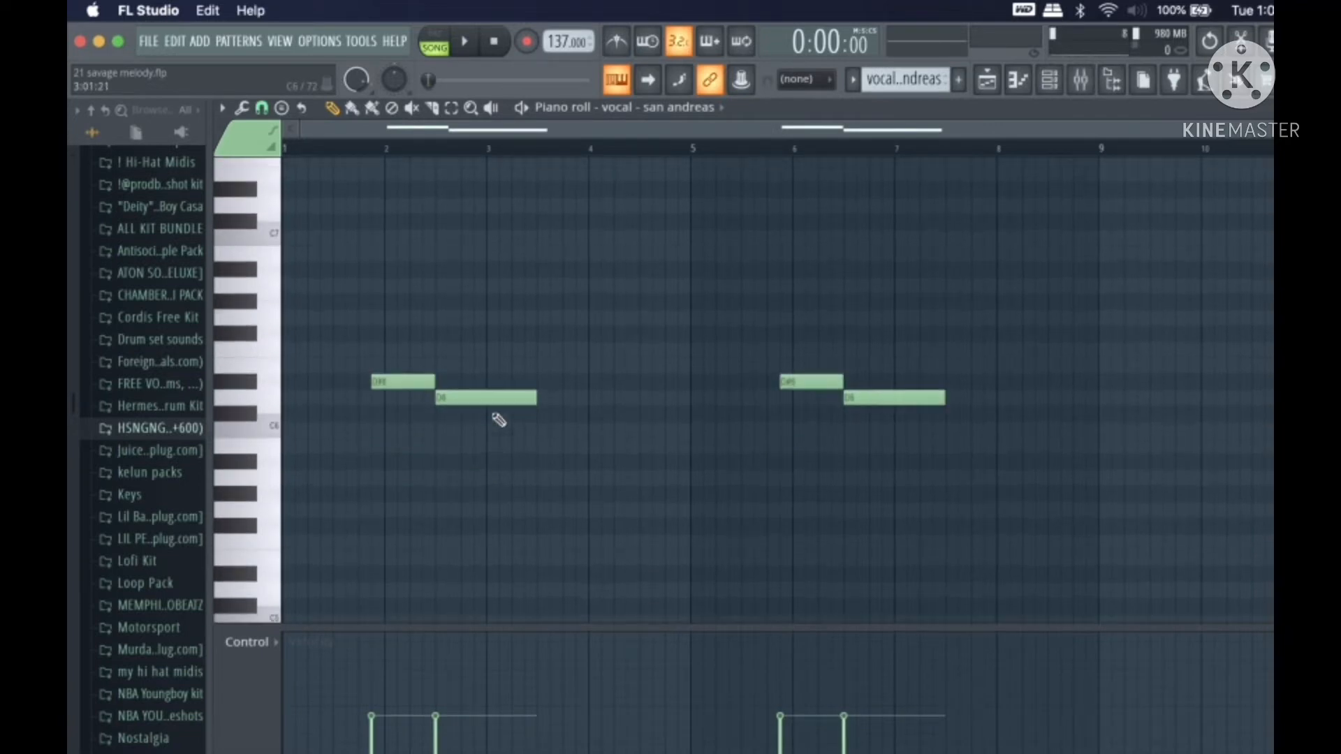
pyautogui.press('space')
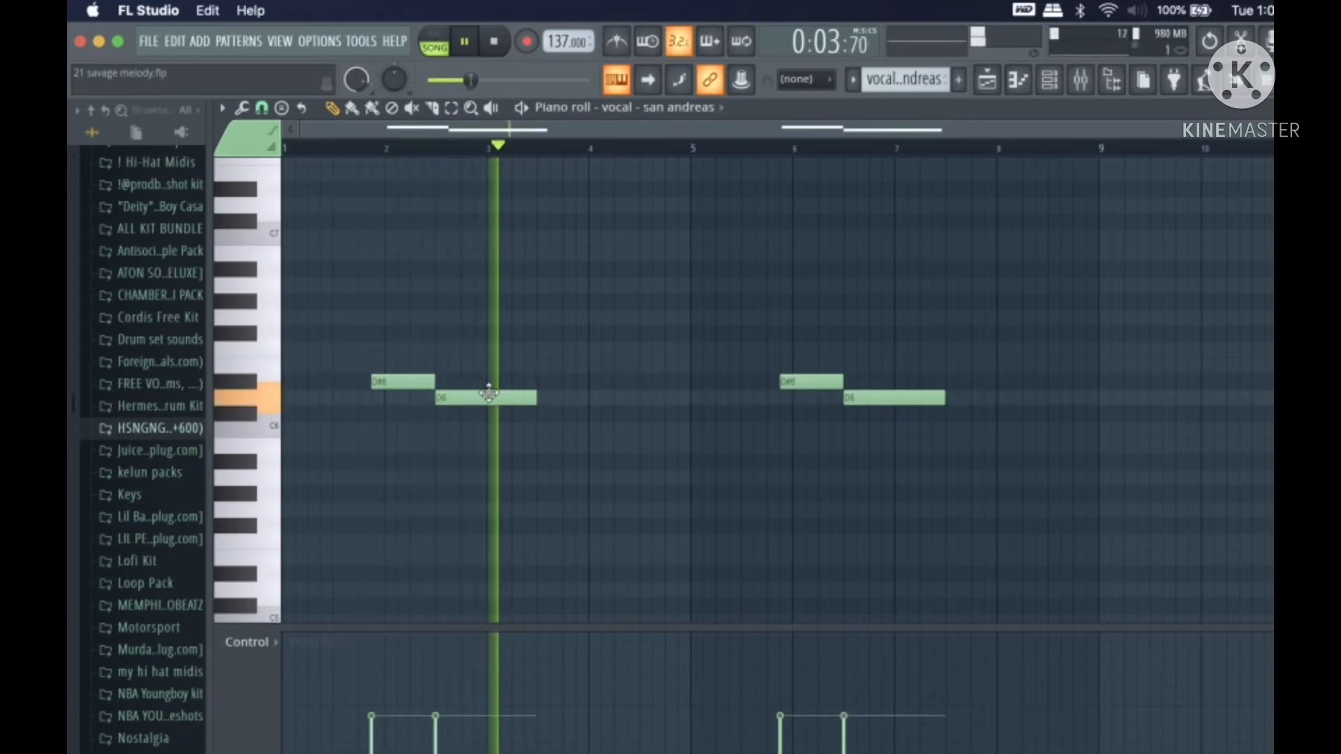
pyautogui.press('space')
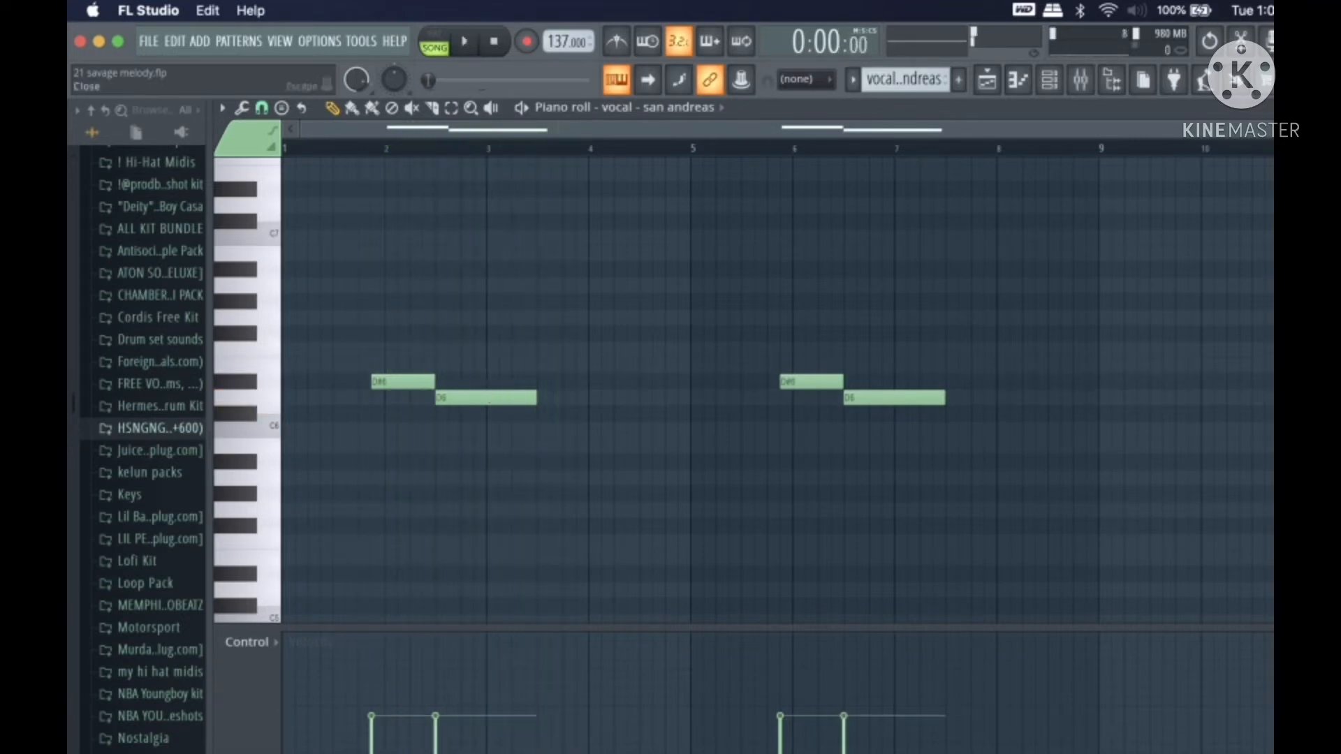
# Step: Inspect the Fruity Reeverb 2 settings on mixer Insert 4, then return to the playlist
pyautogui.press('Escape')
pyautogui.click(1086, 83)
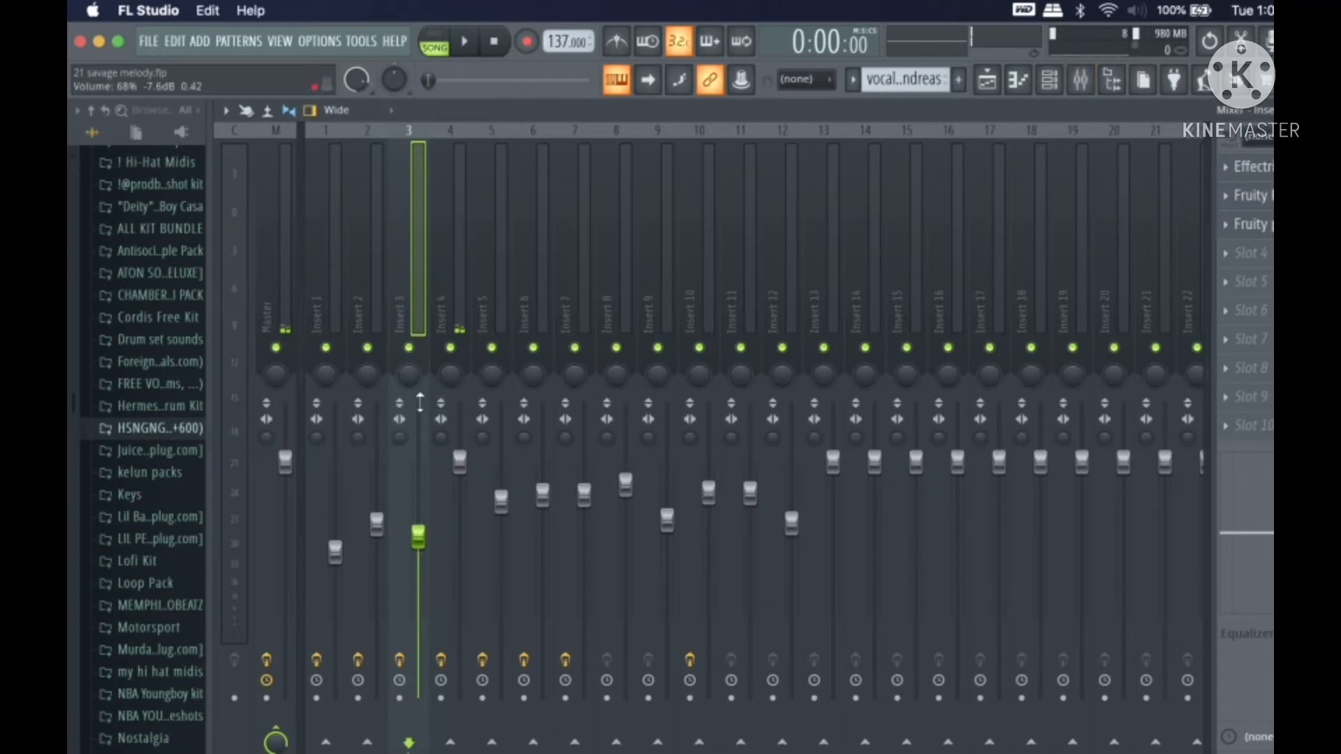
pyautogui.click(467, 283)
pyautogui.click(1262, 174)
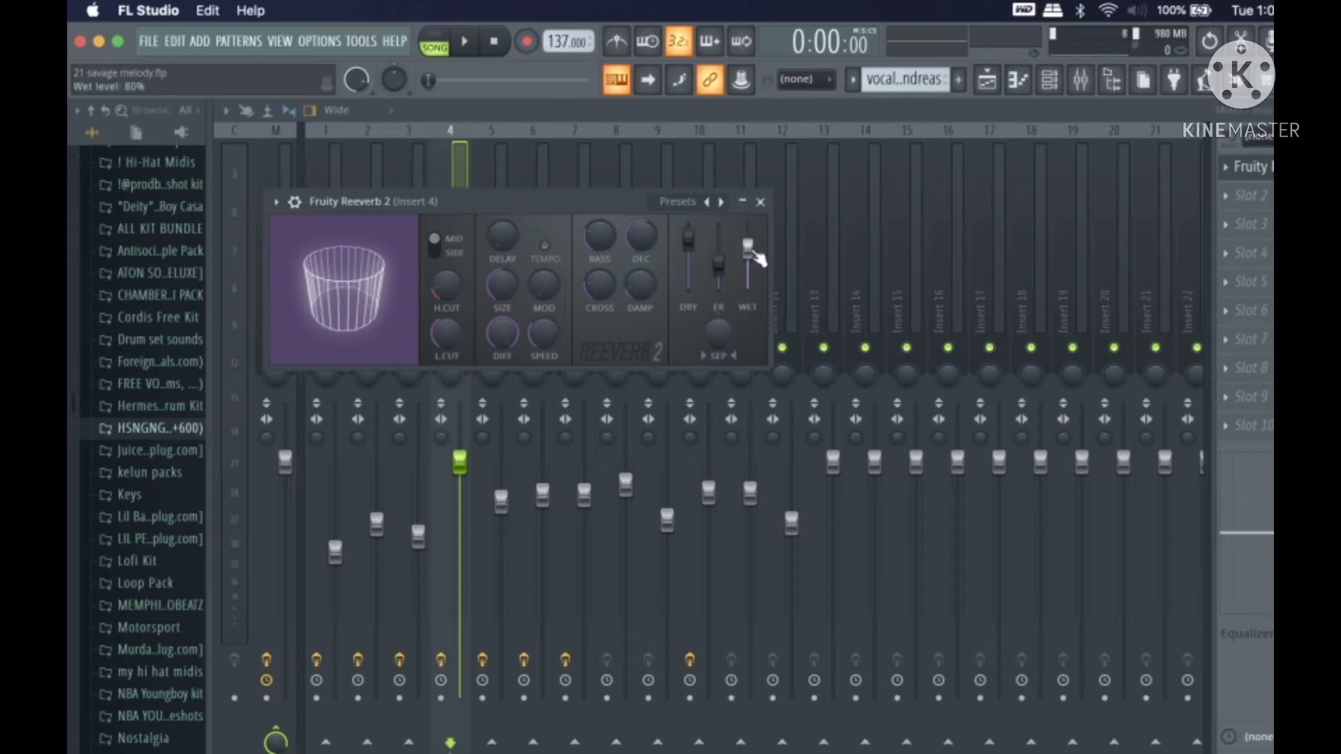
pyautogui.click(760, 202)
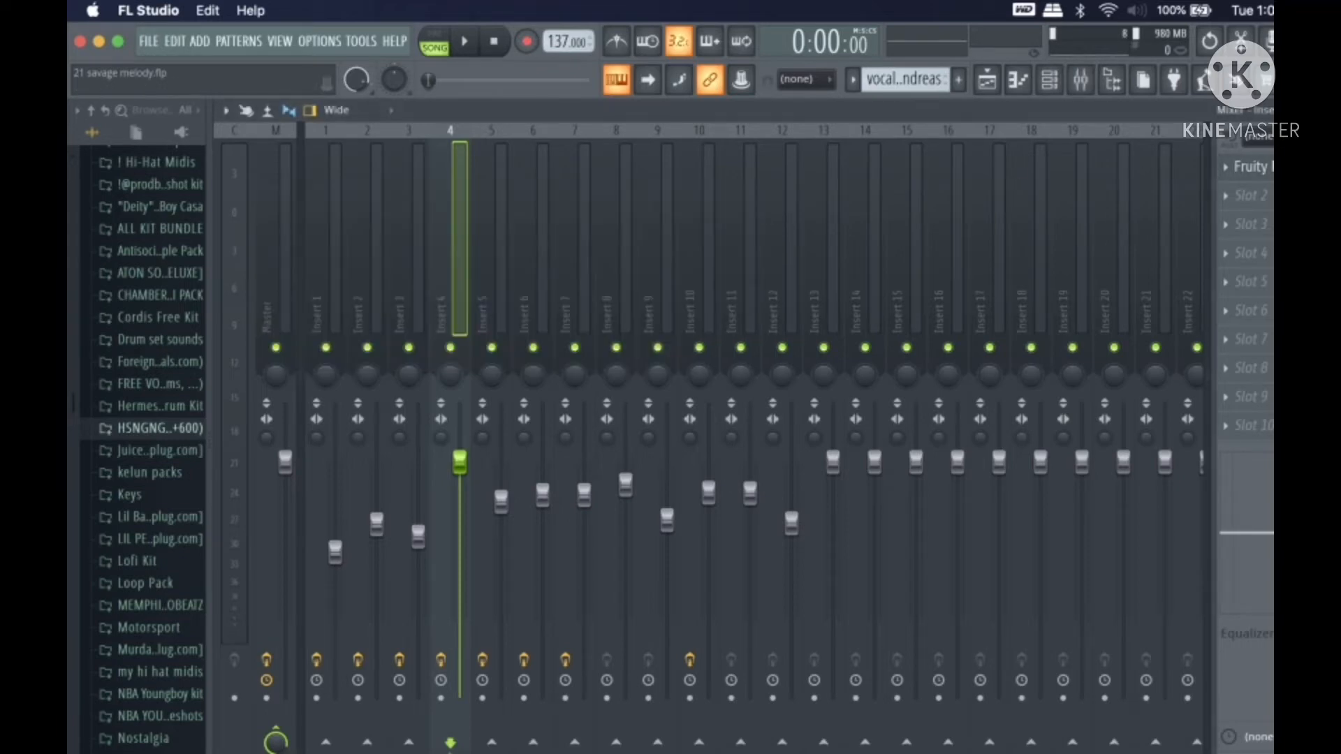
pyautogui.press('Escape')
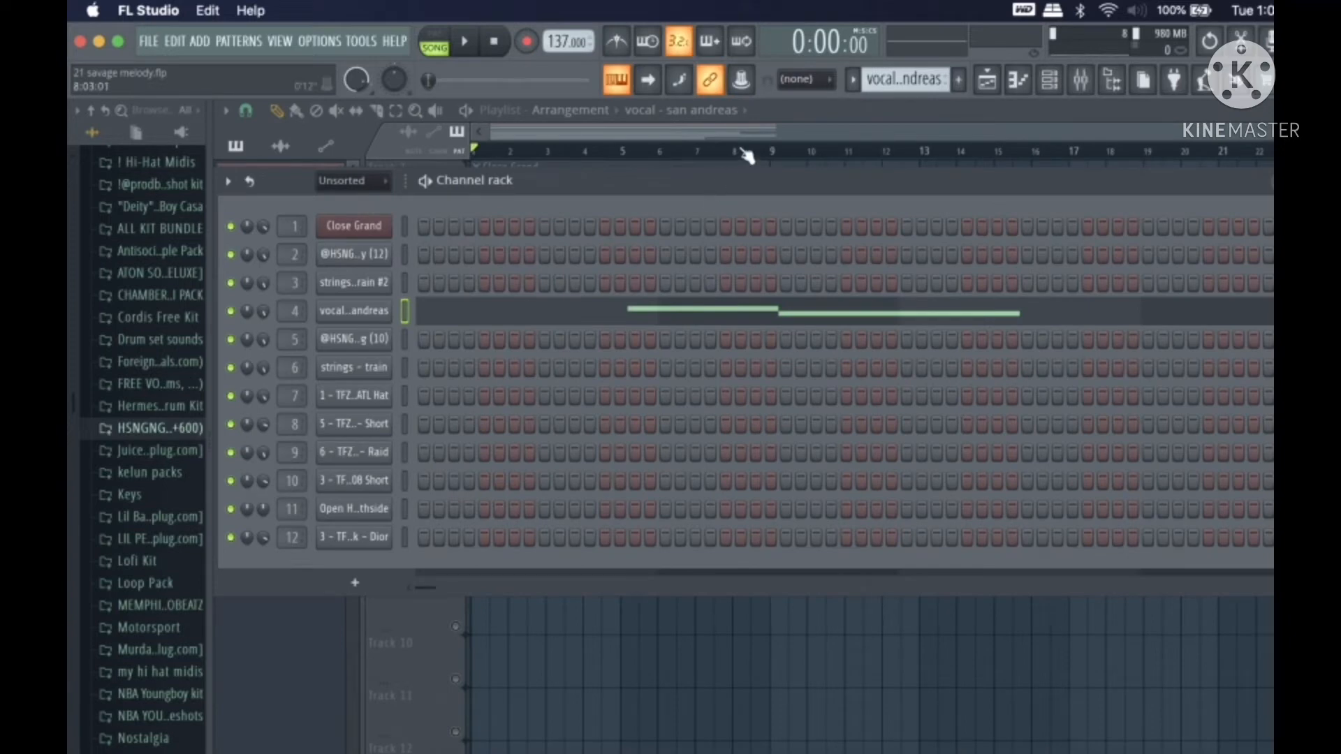
pyautogui.press('Escape')
pyautogui.rightClick(456, 417)
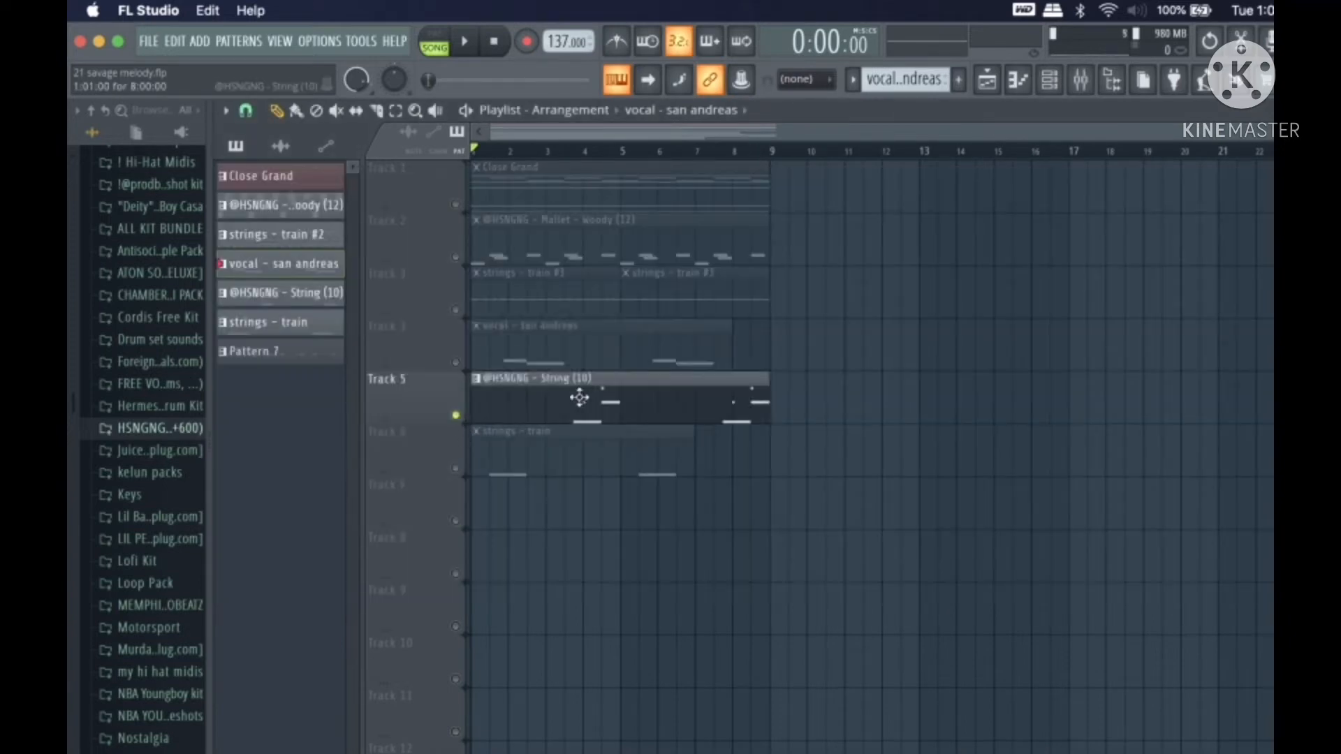
pyautogui.doubleClick(587, 396)
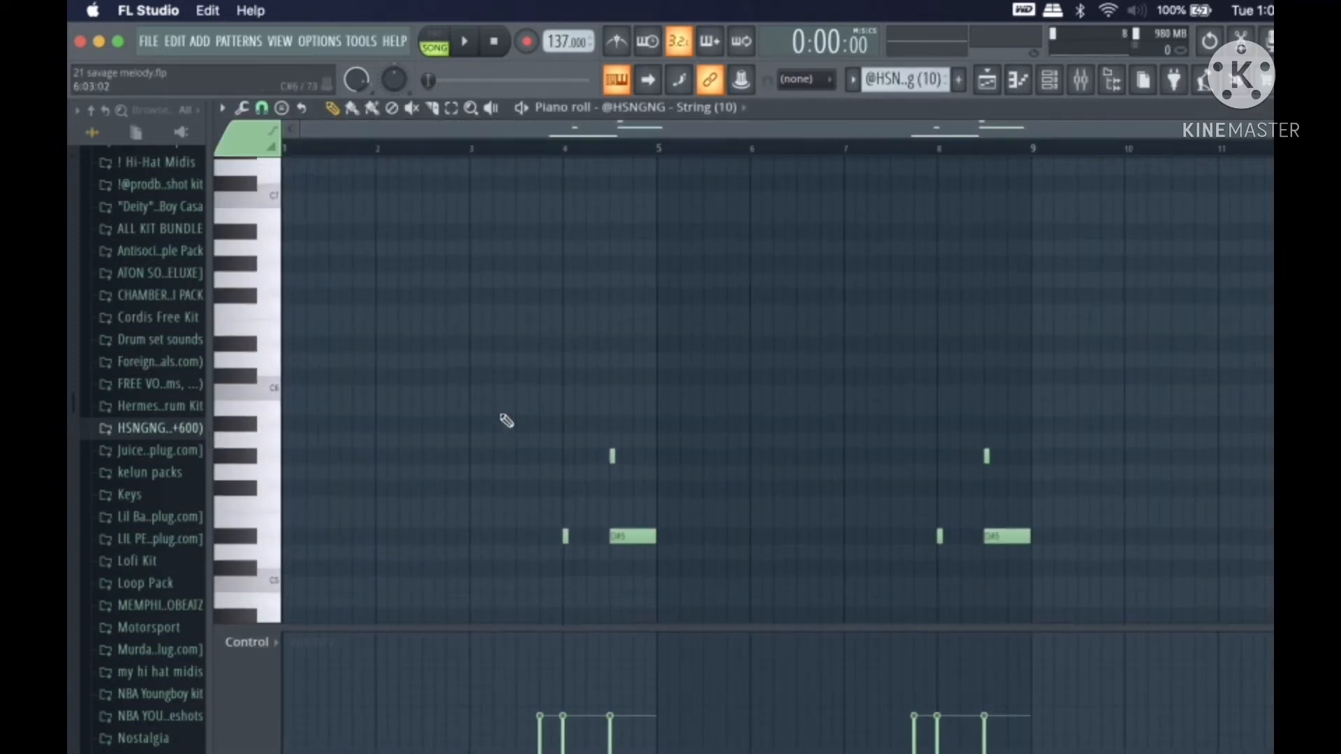
pyautogui.click(183, 432)
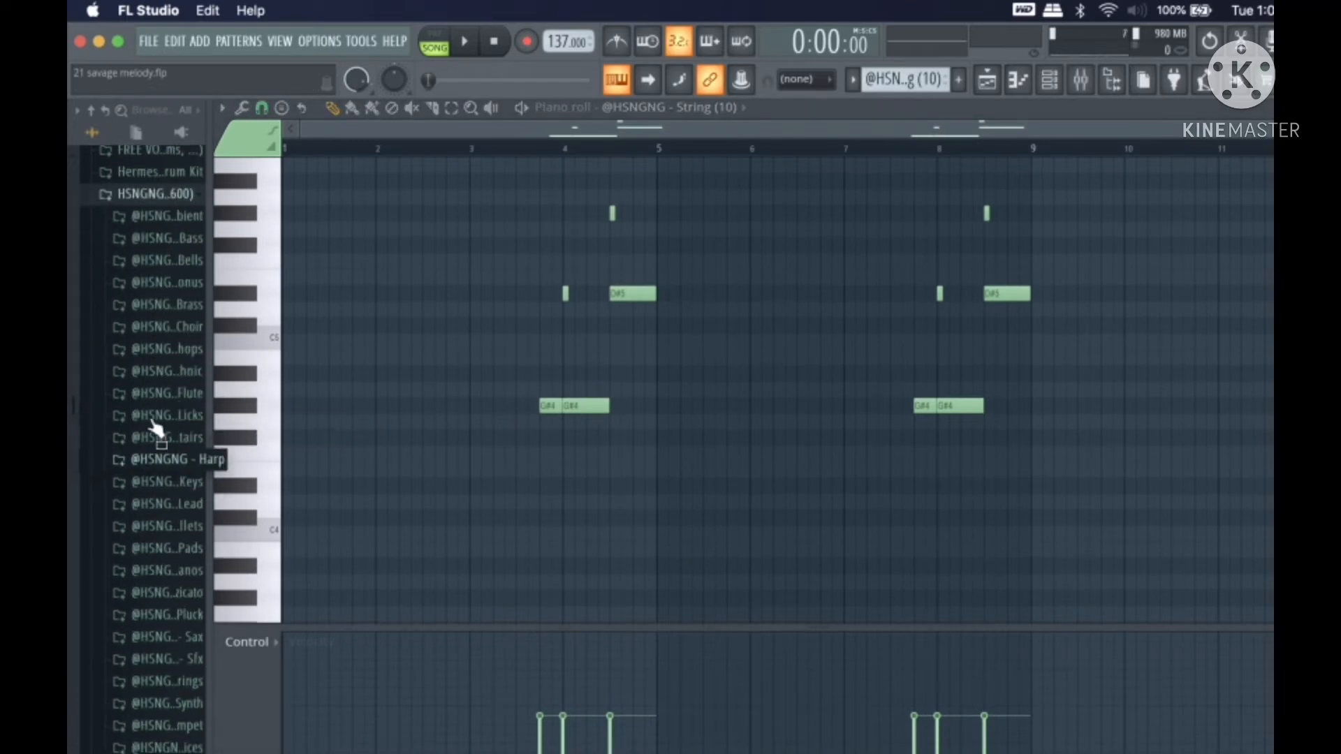
pyautogui.click(176, 203)
pyautogui.scroll(3, 545, 377)
pyautogui.press('space')
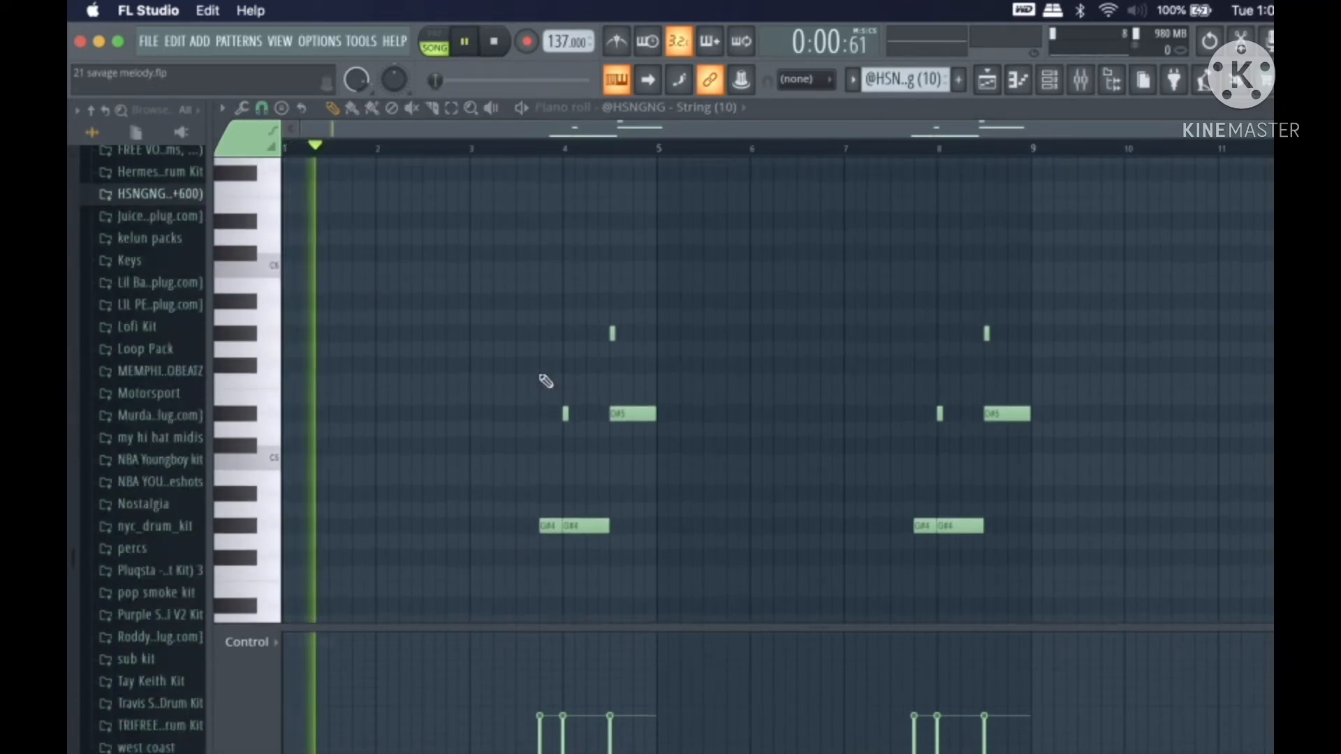
pyautogui.scroll(4, 608, 503)
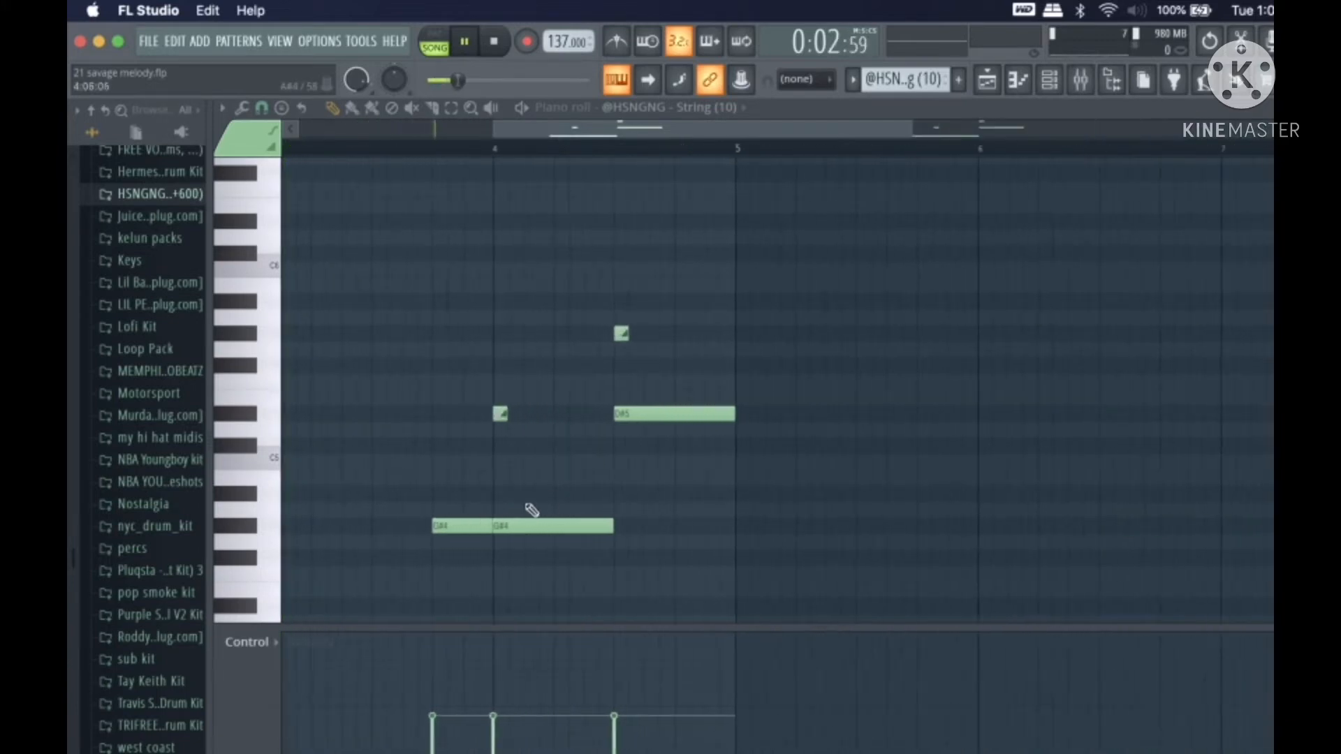
pyautogui.hscroll(-3, 487, 519)
pyautogui.scroll(-3, 486, 519)
pyautogui.scroll(-3, 487, 519)
pyautogui.scroll(1, 486, 520)
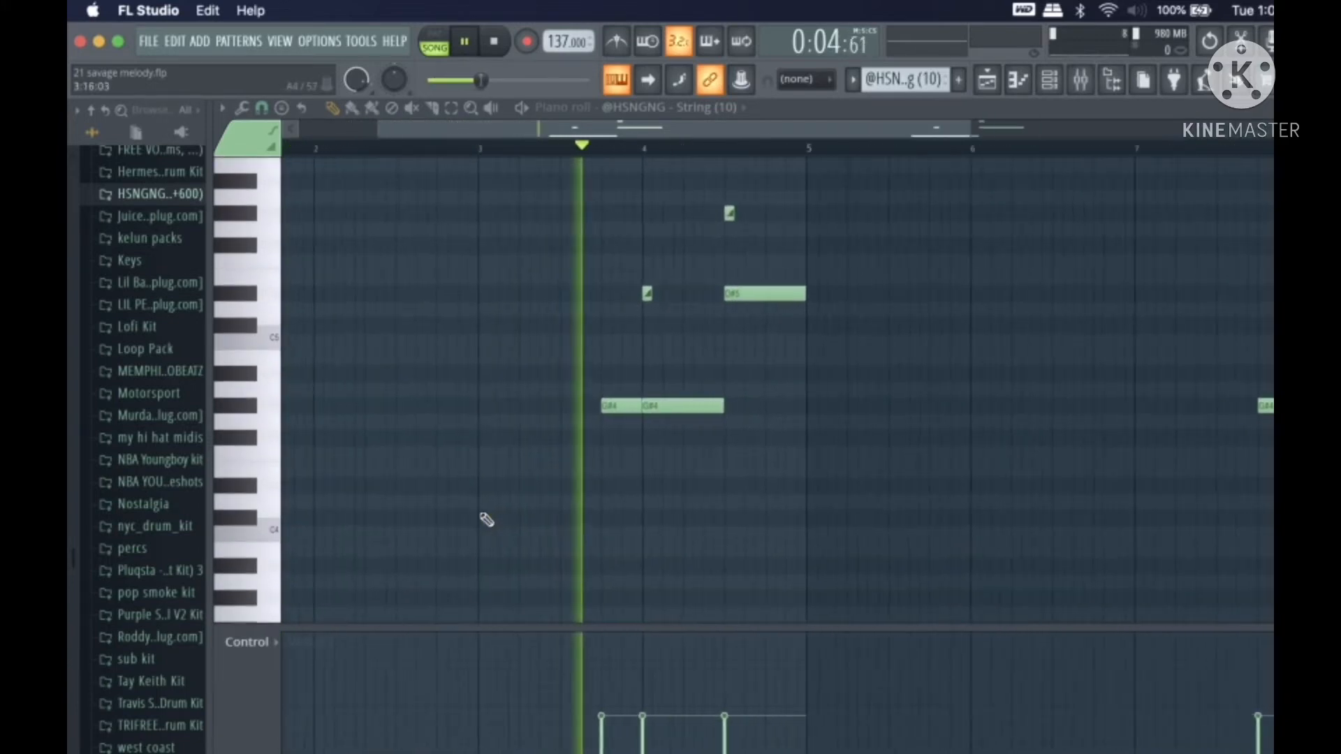
pyautogui.scroll(1, 487, 519)
pyautogui.hscroll(3, 702, 511)
pyautogui.scroll(1, 703, 511)
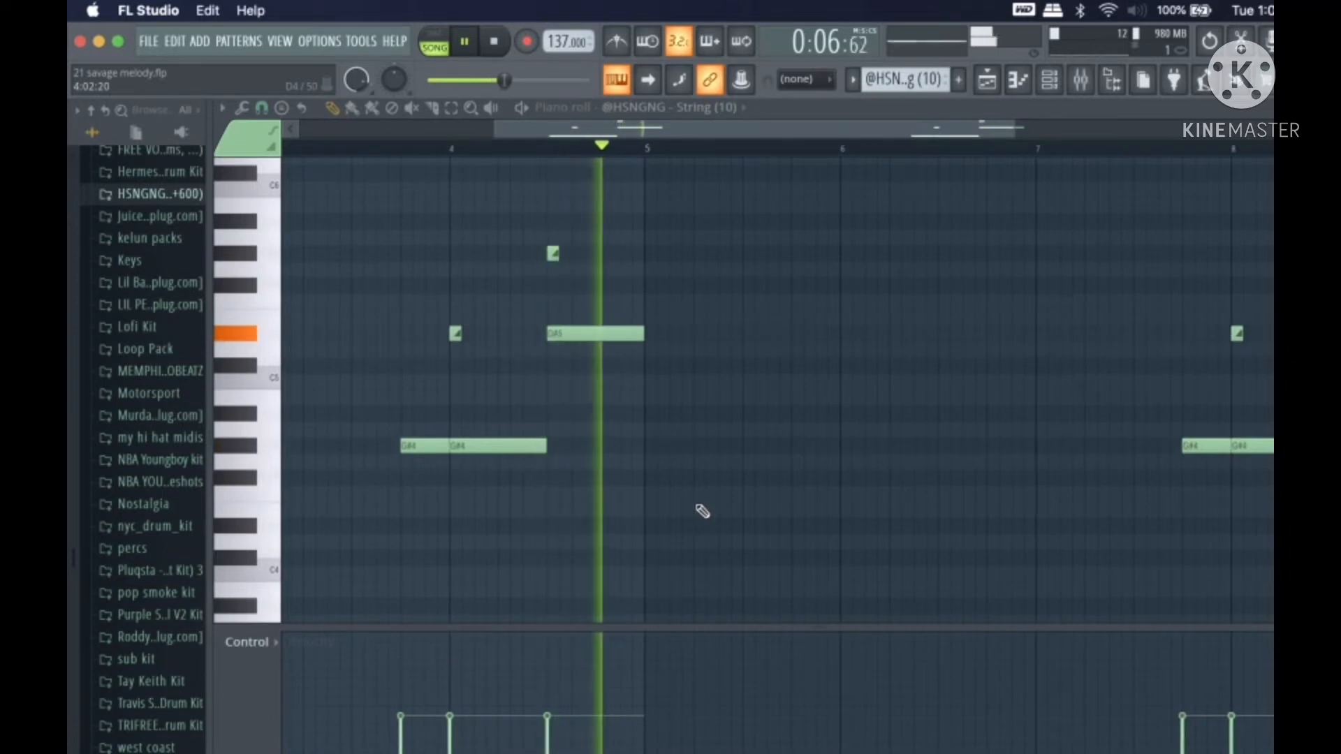
pyautogui.scroll(-3, 703, 511)
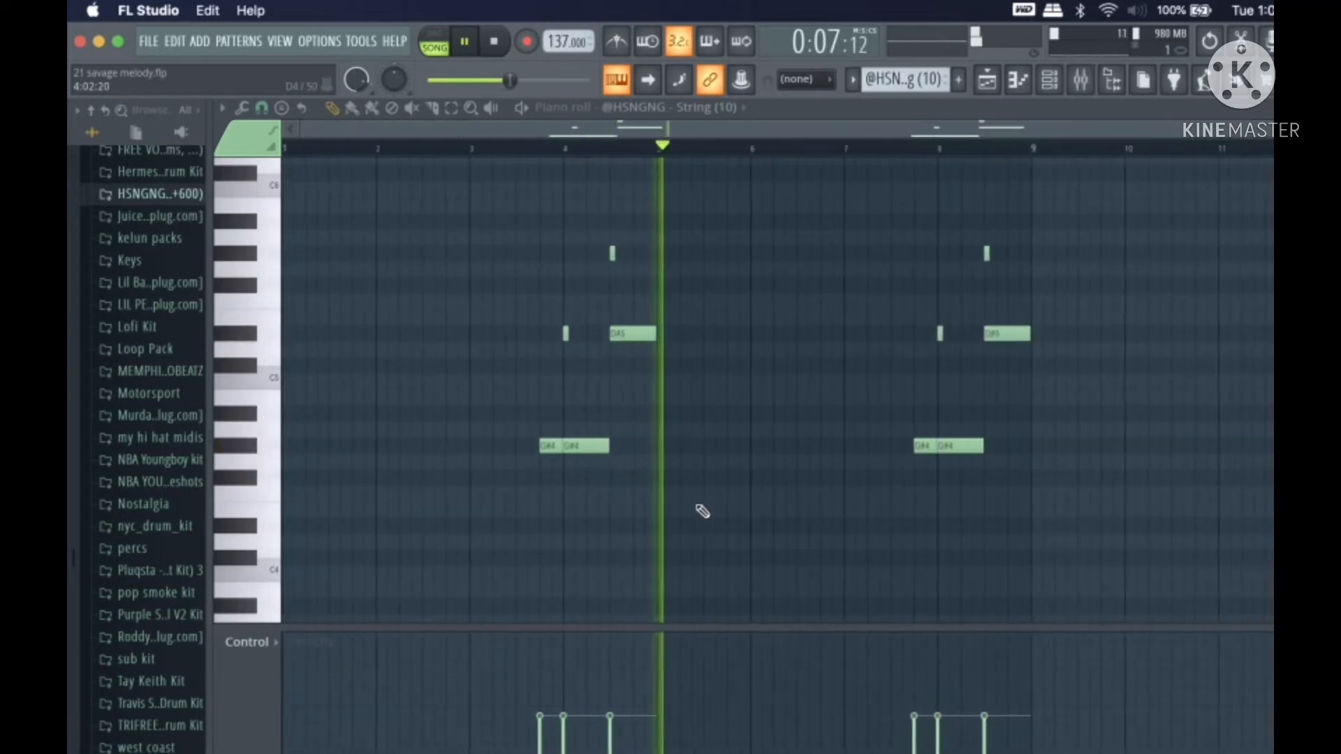
pyautogui.click(944, 149)
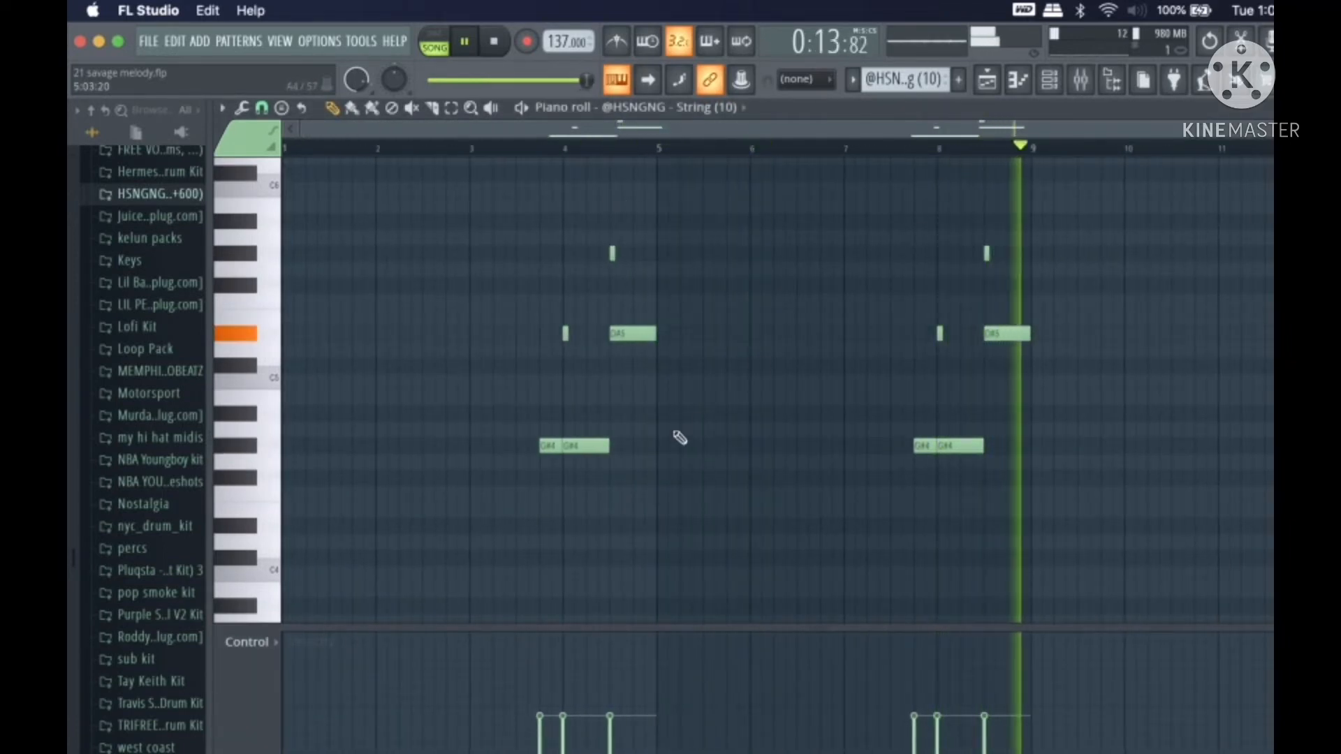
pyautogui.press('space')
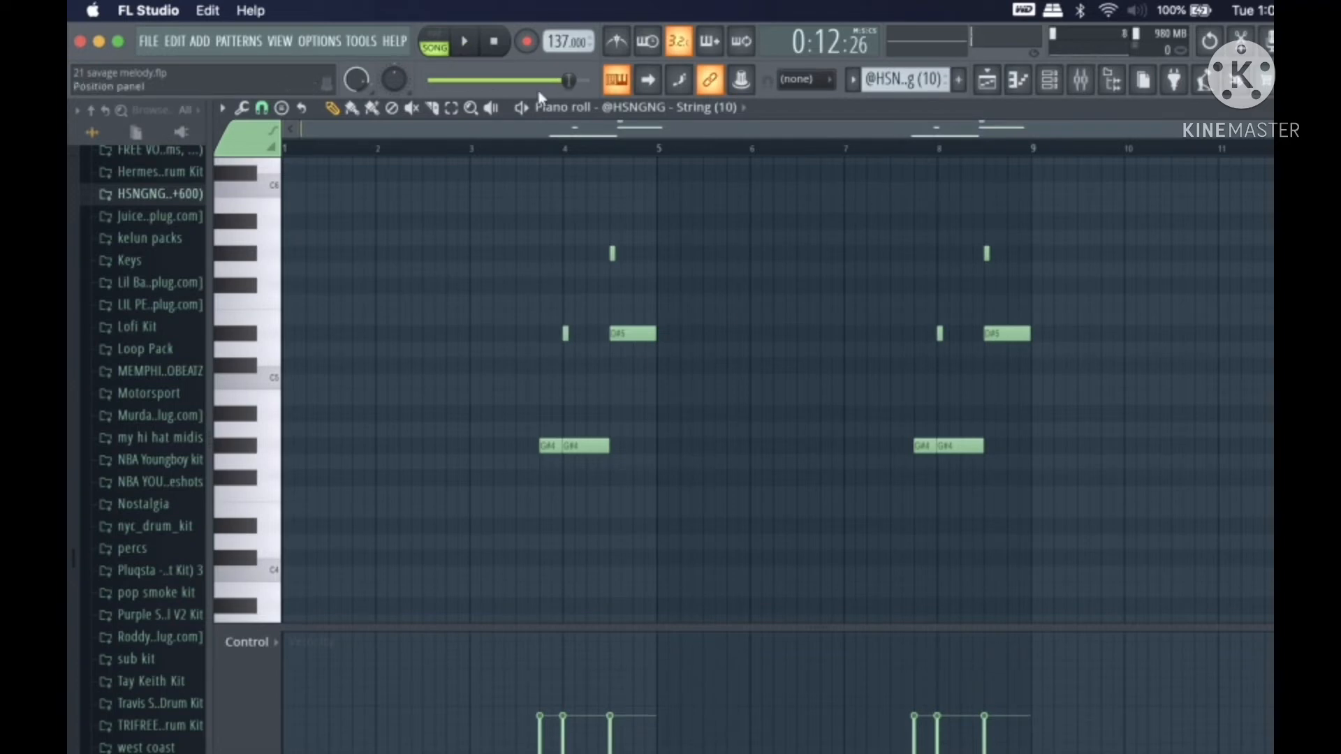
pyautogui.scroll(2, 573, 432)
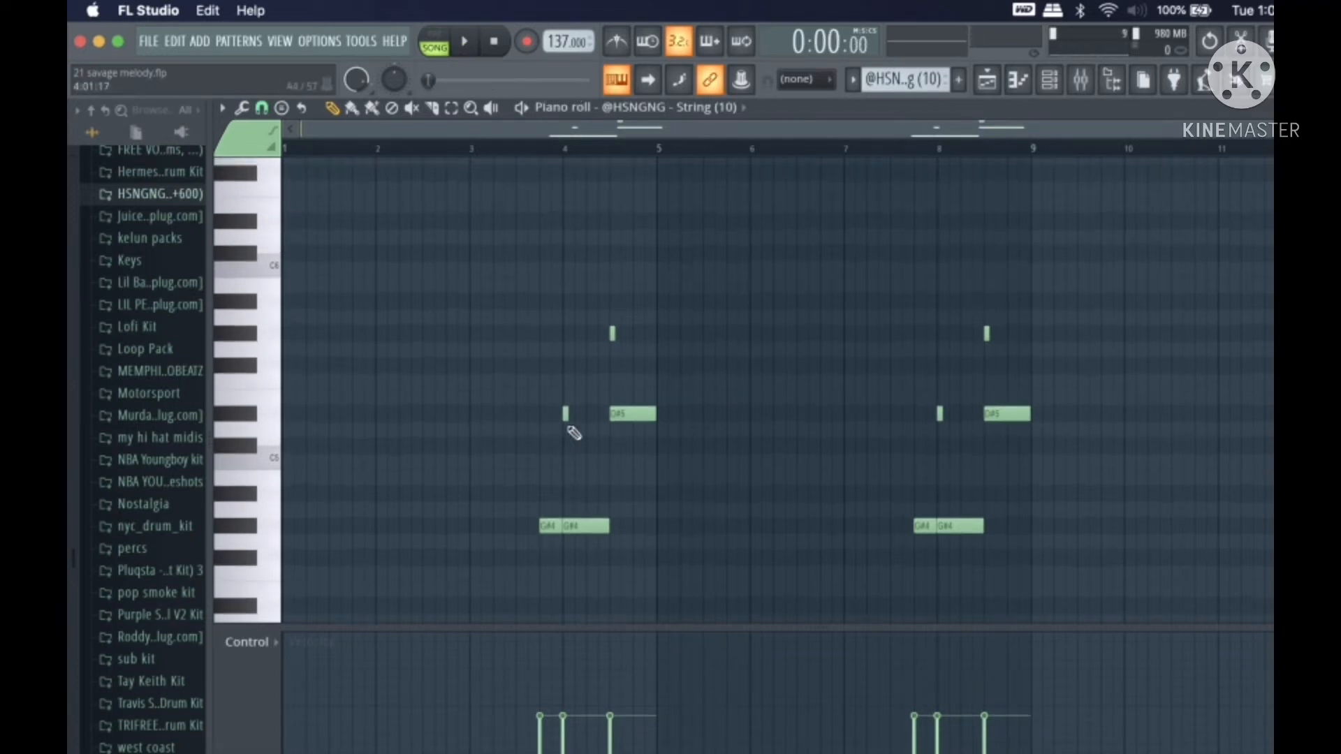
pyautogui.scroll(-4, 573, 433)
pyautogui.scroll(1, 573, 432)
pyautogui.keyDown('ctrl'); pyautogui.scroll(3, 574, 432); pyautogui.keyUp('ctrl')
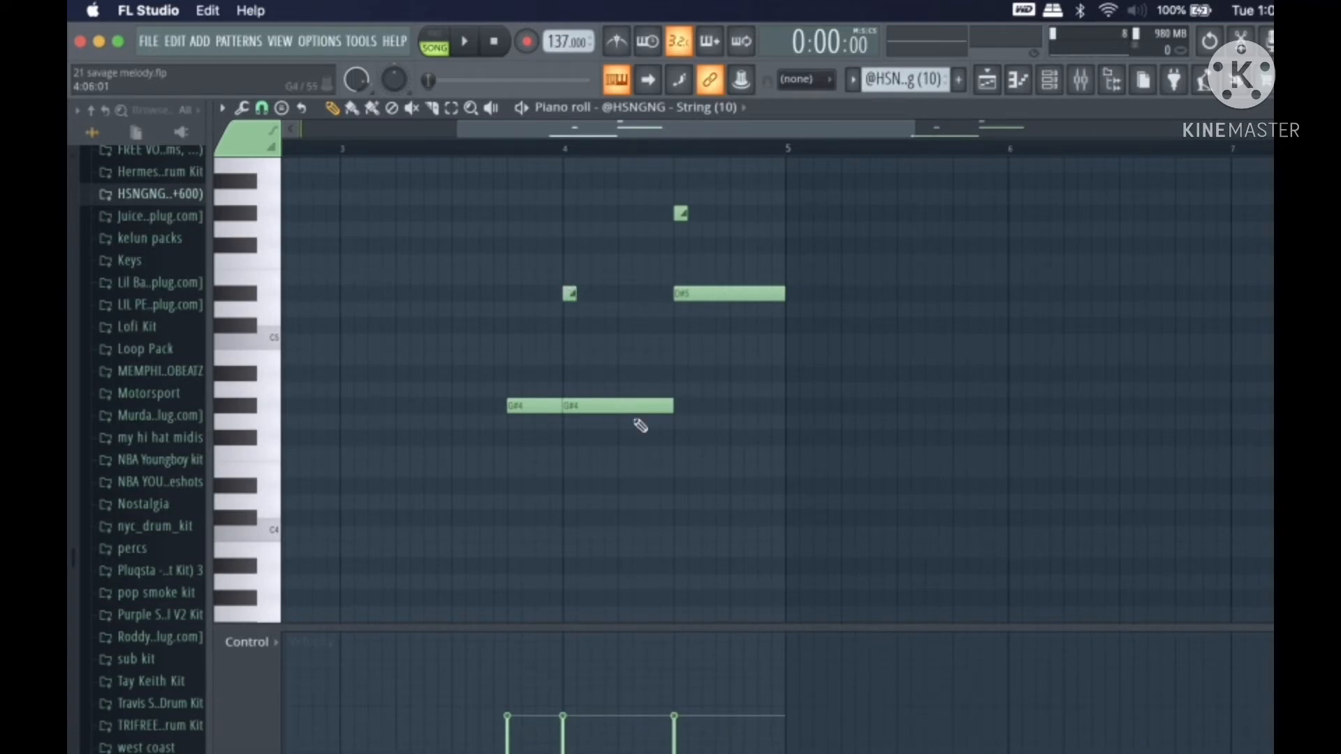
pyautogui.scroll(-4, 707, 403)
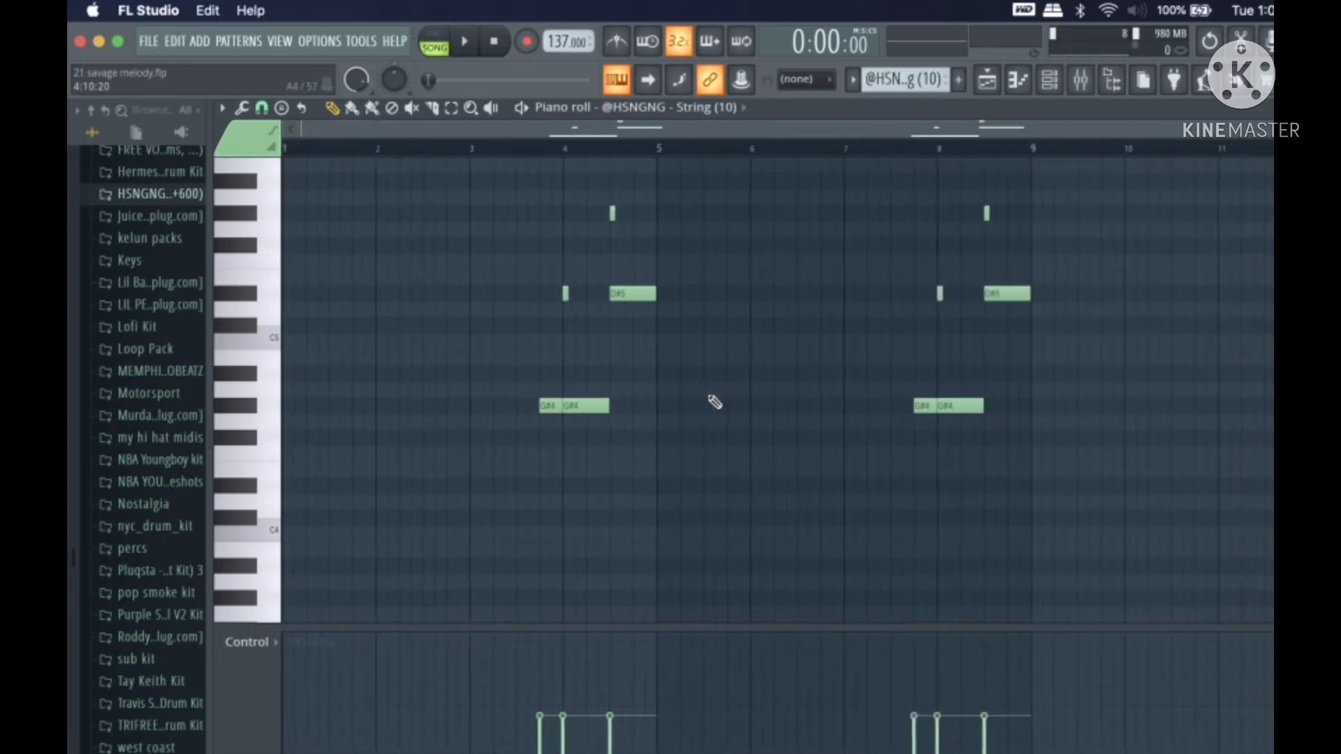
pyautogui.scroll(3, 1010, 431)
pyautogui.scroll(2, 1010, 430)
pyautogui.scroll(-4, 1010, 430)
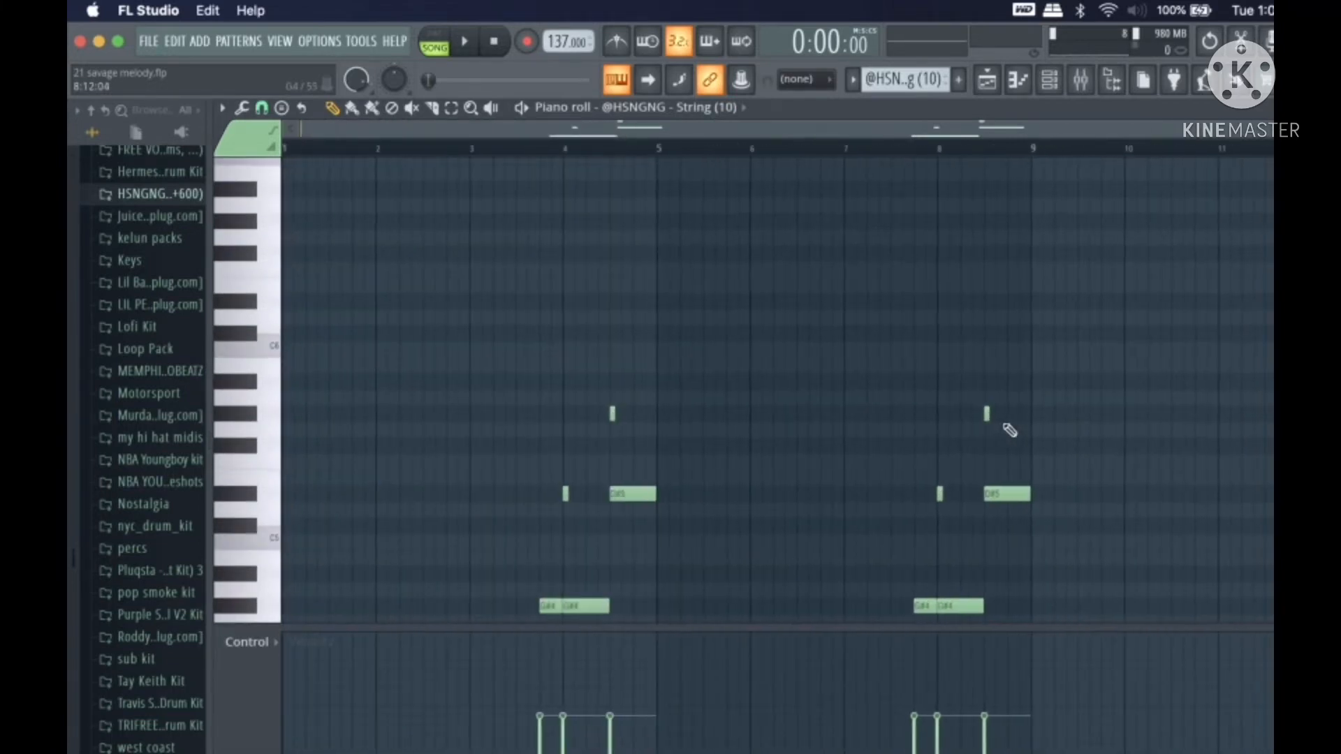
pyautogui.scroll(-3, 1010, 430)
pyautogui.click(1264, 108)
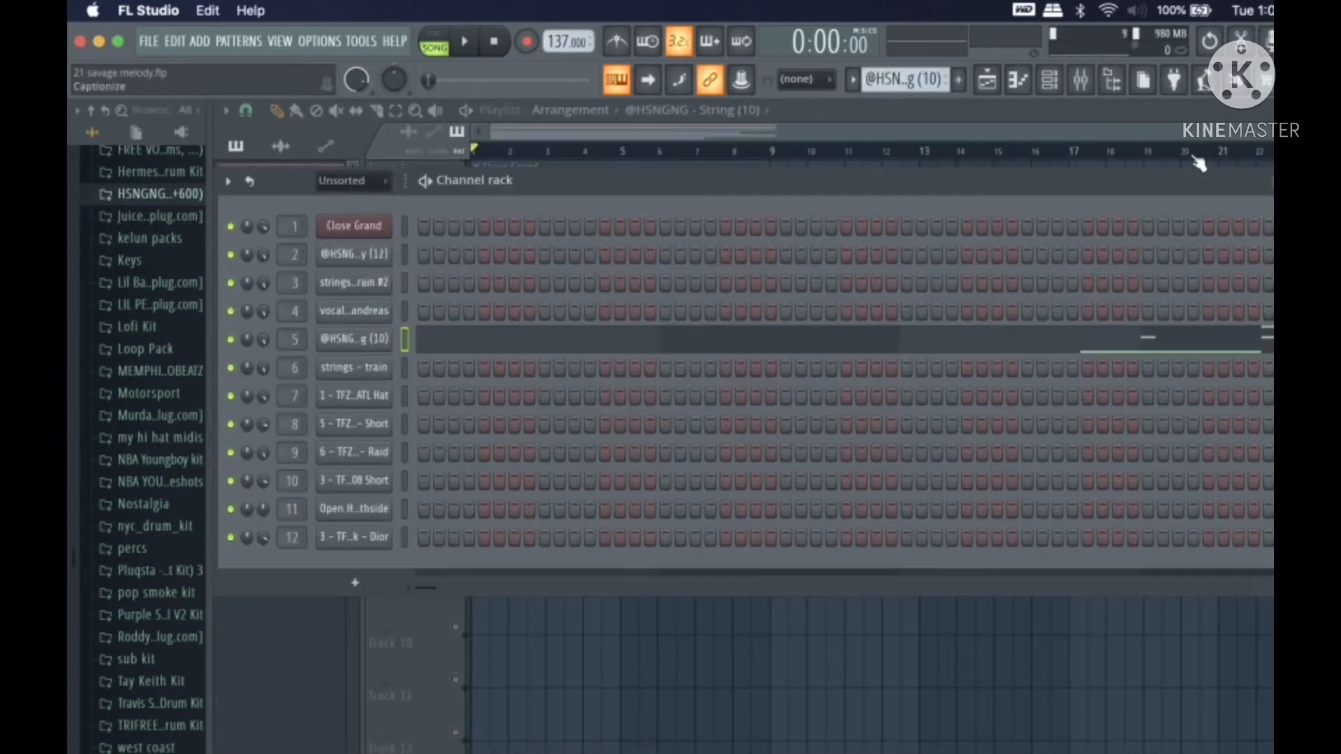
# Step: Inspect the Fruity Reeverb 2 settings on mixer Insert 5, then return to the playlist
pyautogui.click(1081, 82)
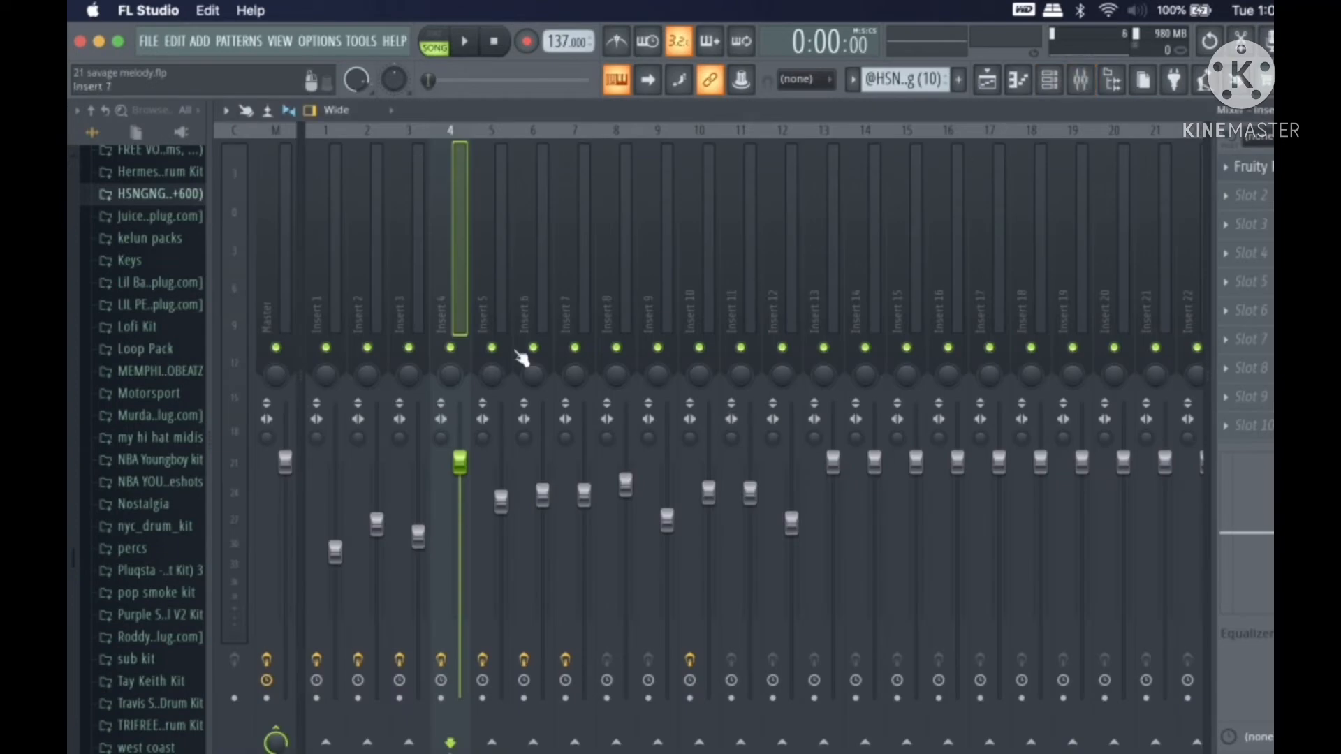
pyautogui.click(493, 281)
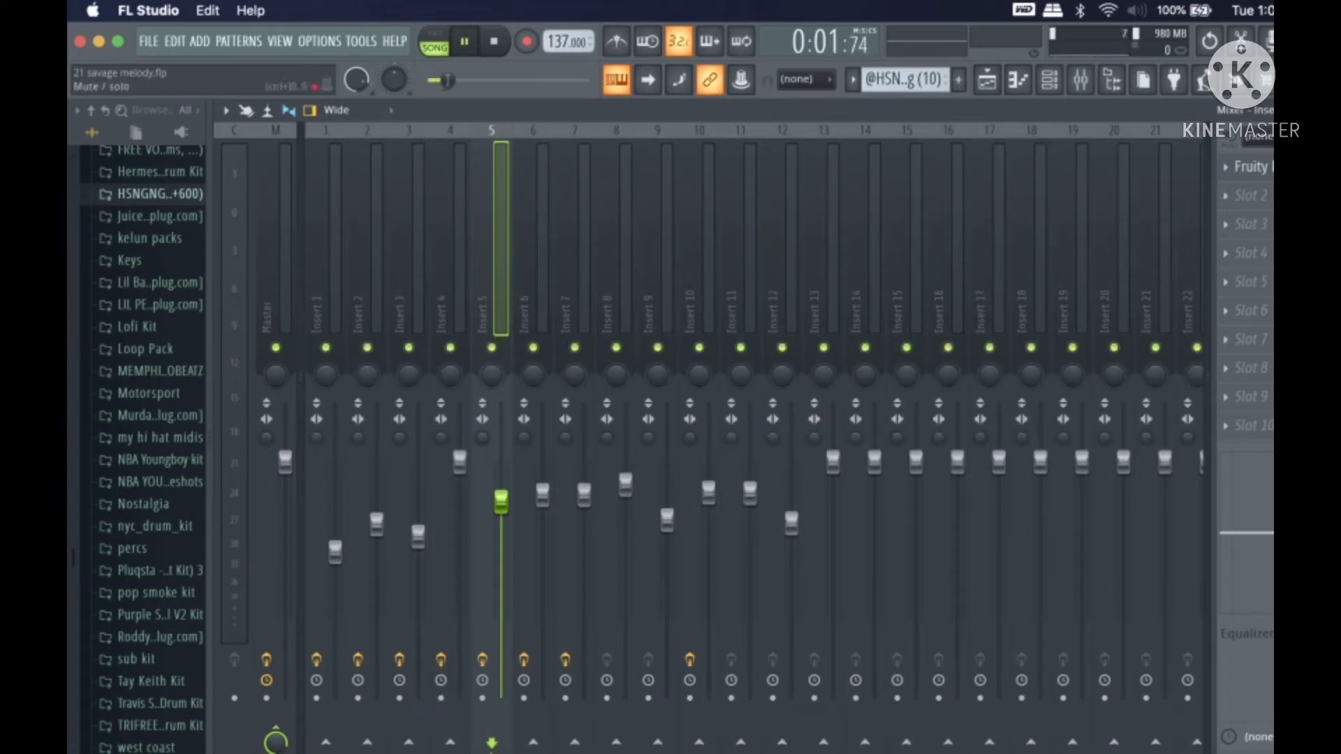
pyautogui.click(1253, 167)
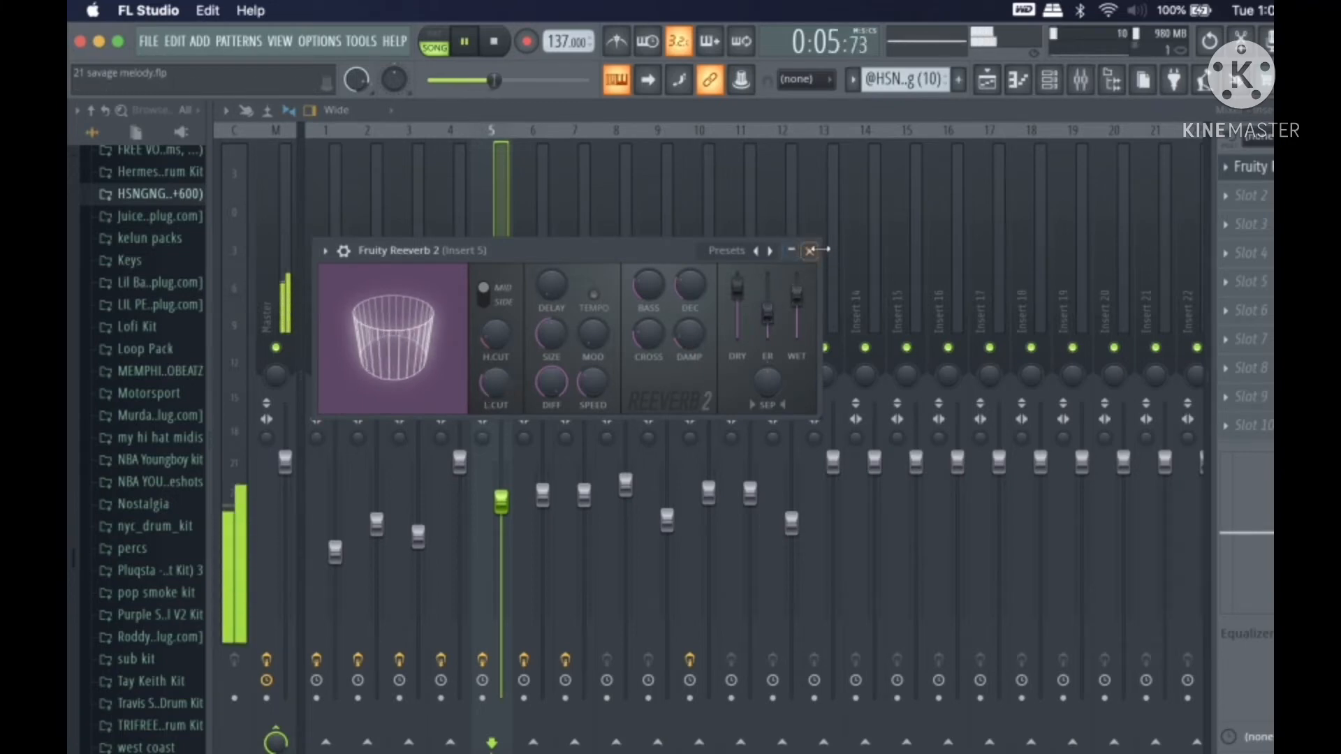
pyautogui.click(811, 250)
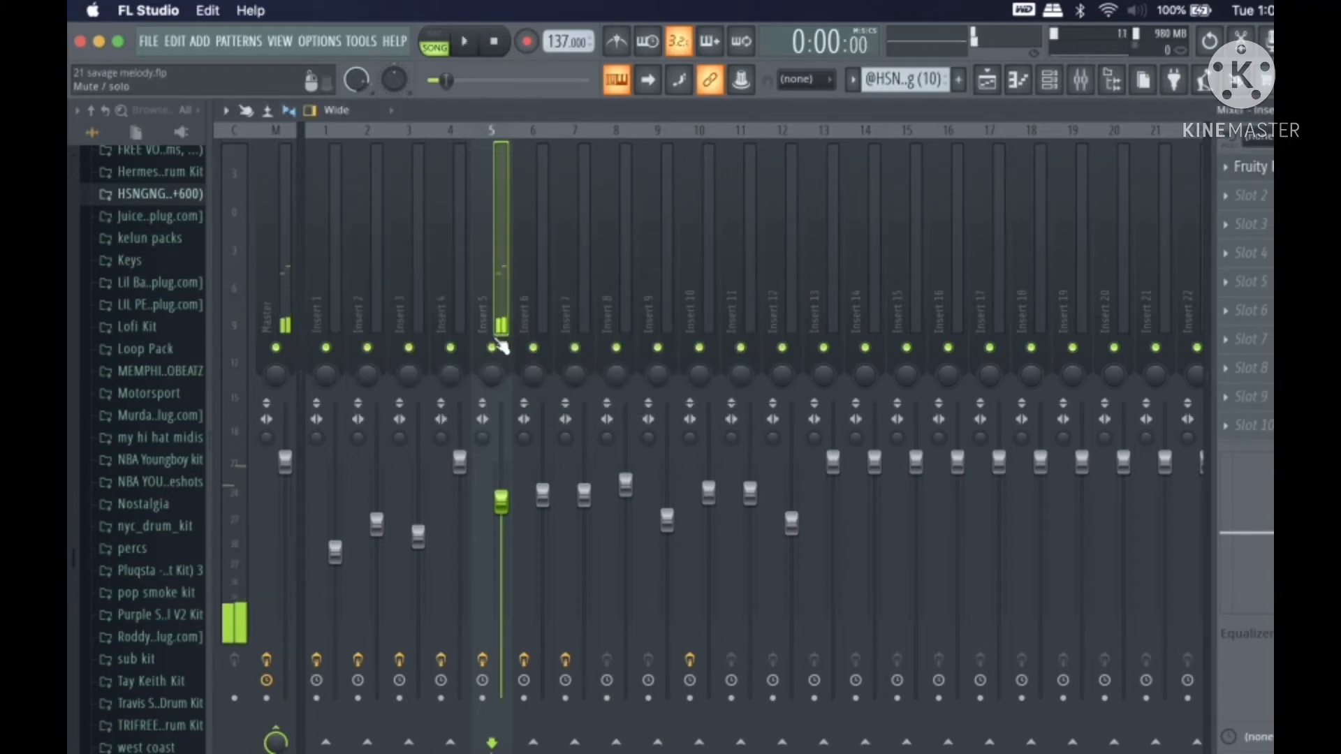
pyautogui.press('Escape')
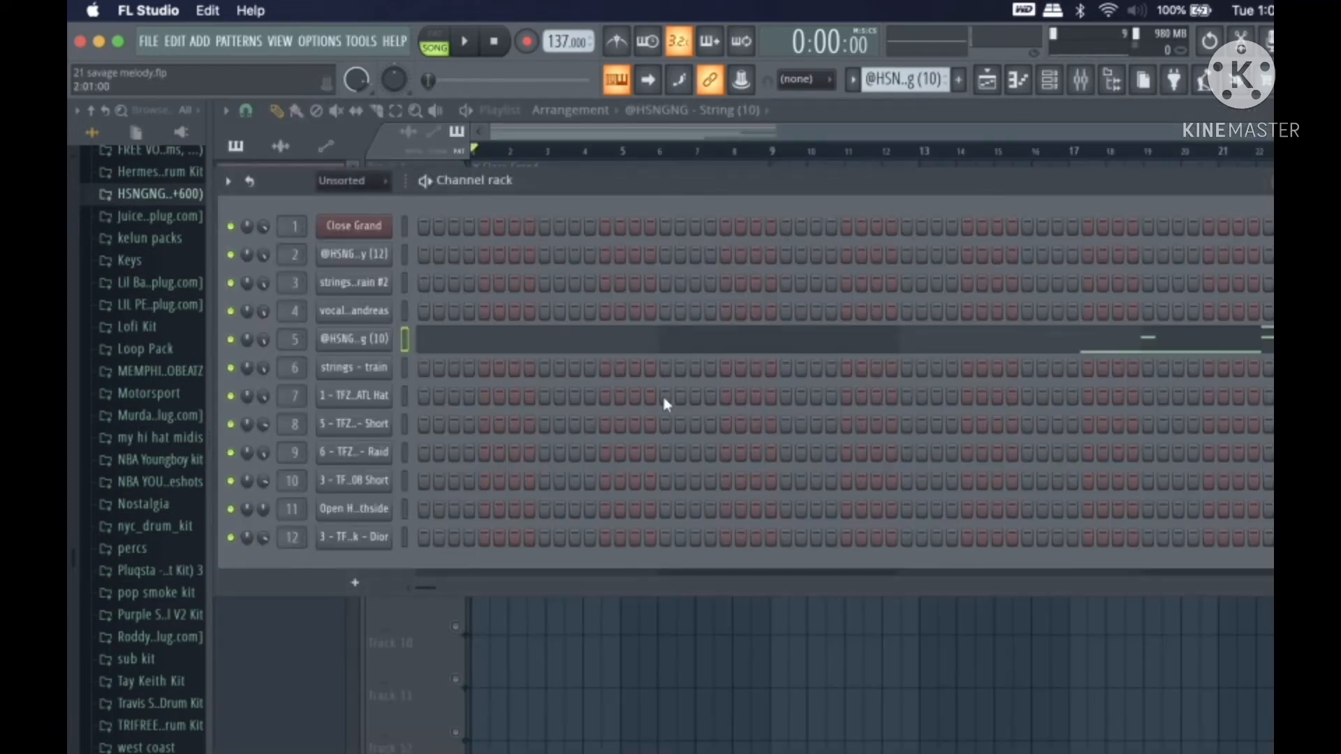
pyautogui.press('Escape')
# Step: Solo Track 6, play its strings - train pattern's C5 notes in the piano roll, then return to the playlist
pyautogui.click(456, 417)
pyautogui.press('space')
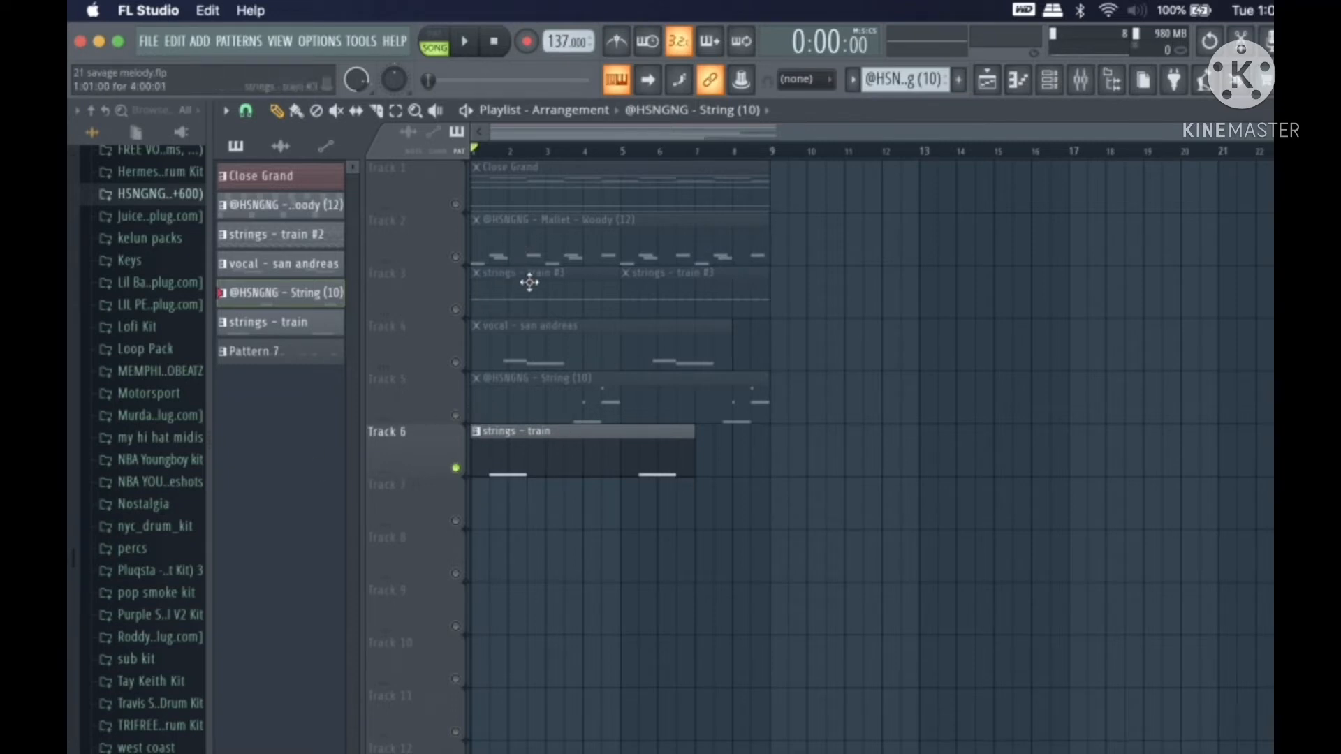
pyautogui.doubleClick(538, 464)
pyautogui.press('space')
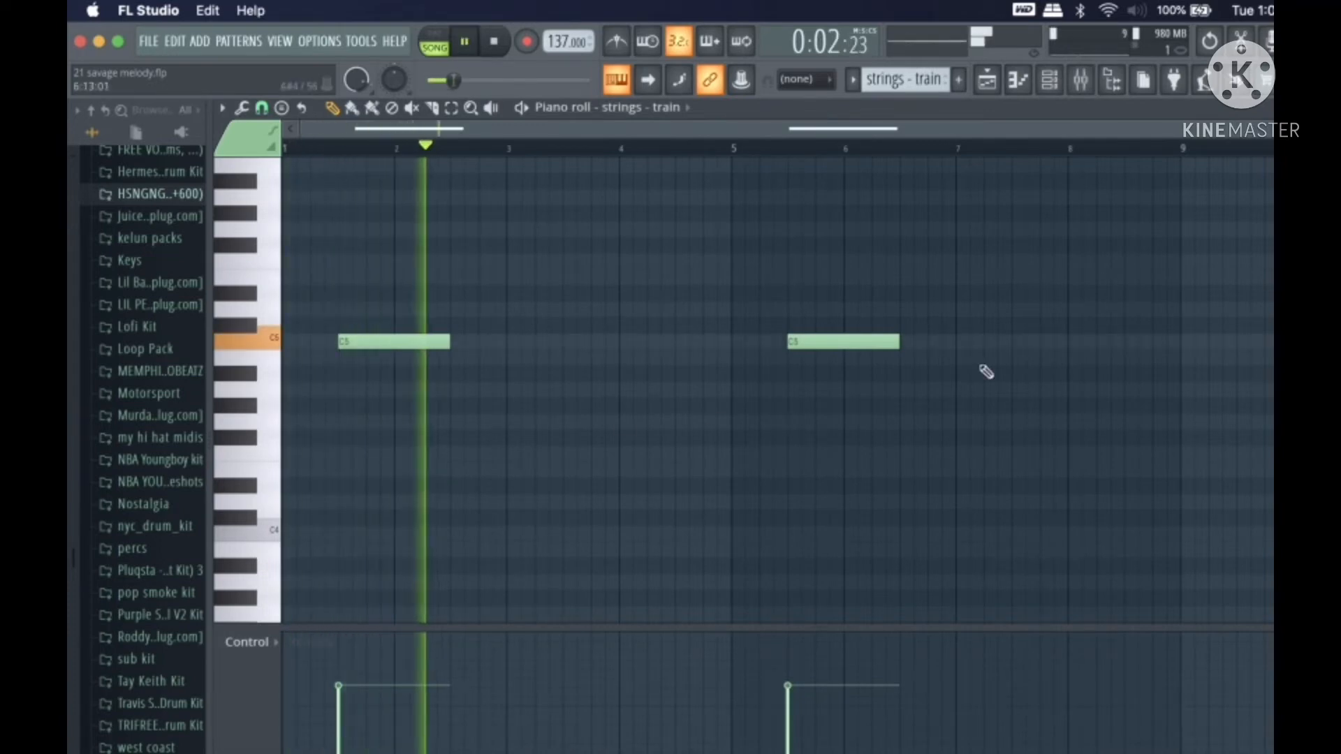
pyautogui.press('space')
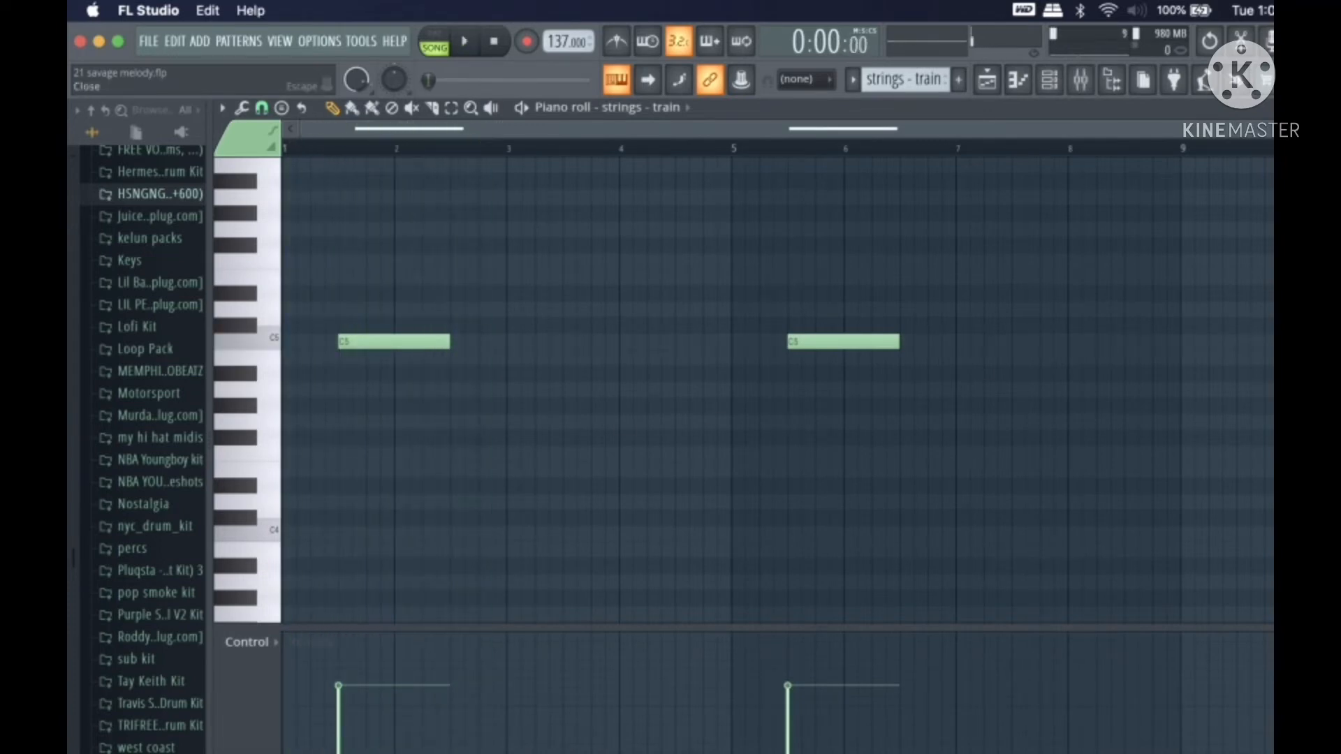
pyautogui.press('Escape')
pyautogui.press('Escape')
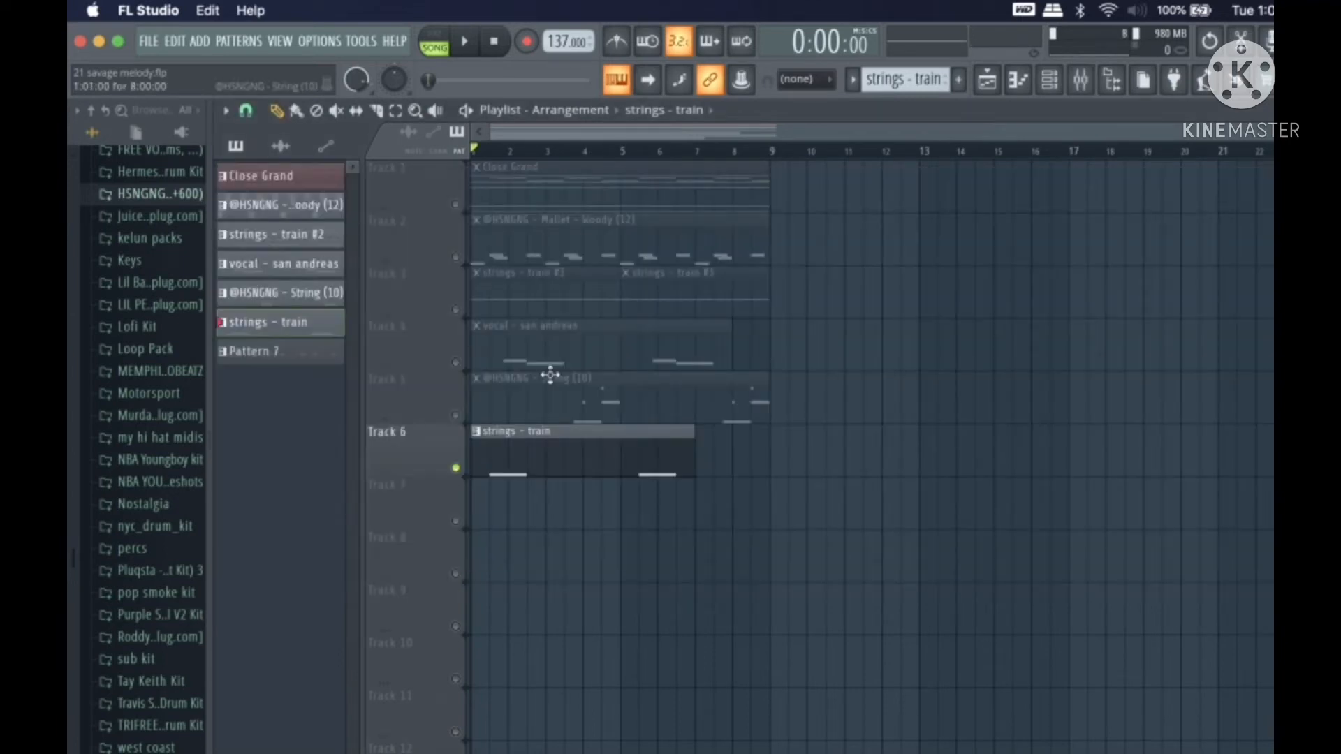
# Step: Unsolo Track 6 and play the full melody with all six tracks from the start, then stop playback
pyautogui.rightClick(455, 467)
pyautogui.press('space')
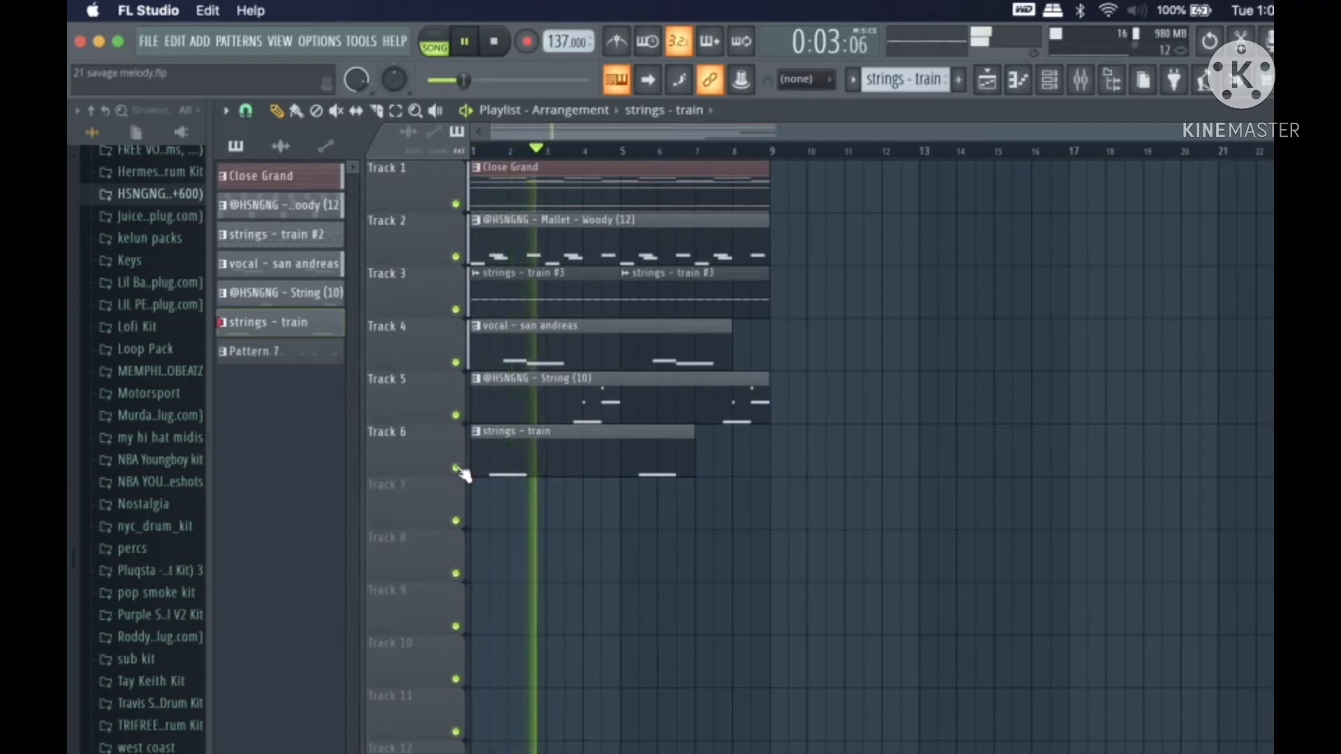
pyautogui.scroll(2, 554, 465)
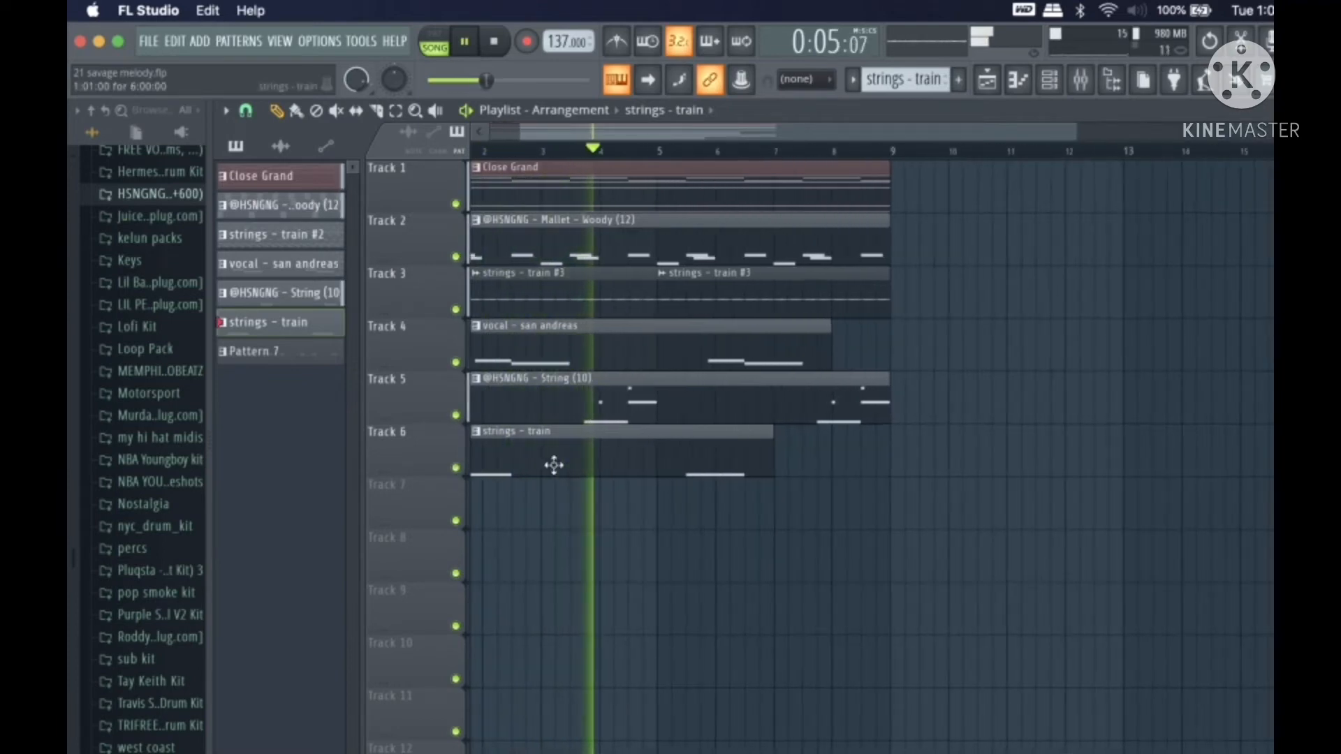
pyautogui.scroll(-2, 554, 465)
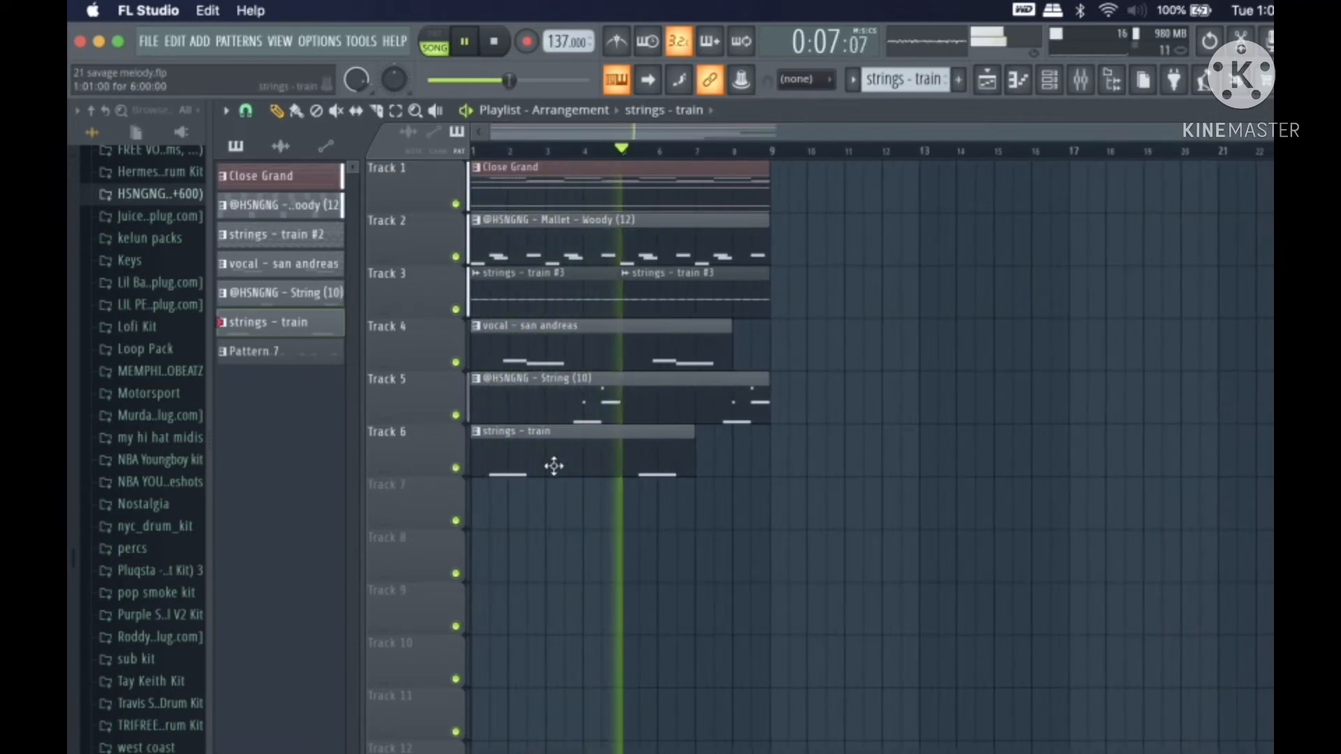
pyautogui.scroll(2, 554, 465)
pyautogui.scroll(-2, 553, 465)
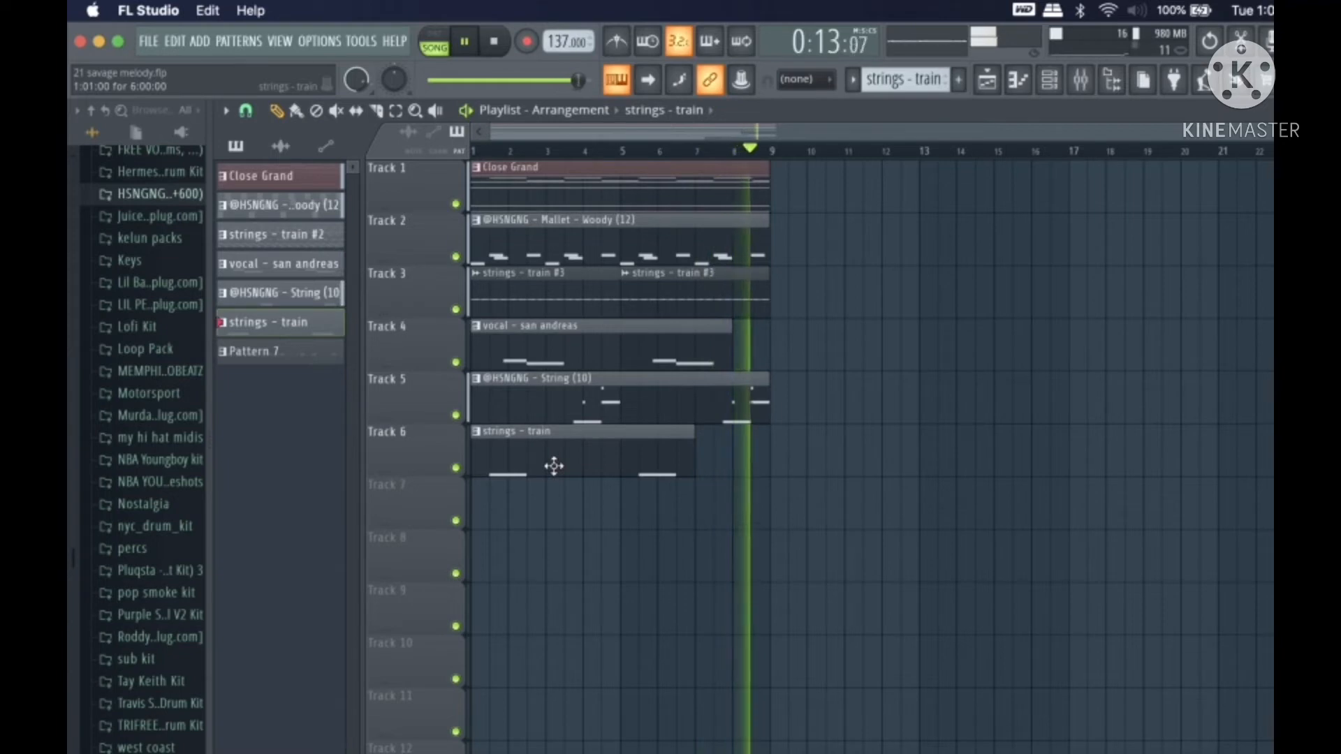
pyautogui.press('space')
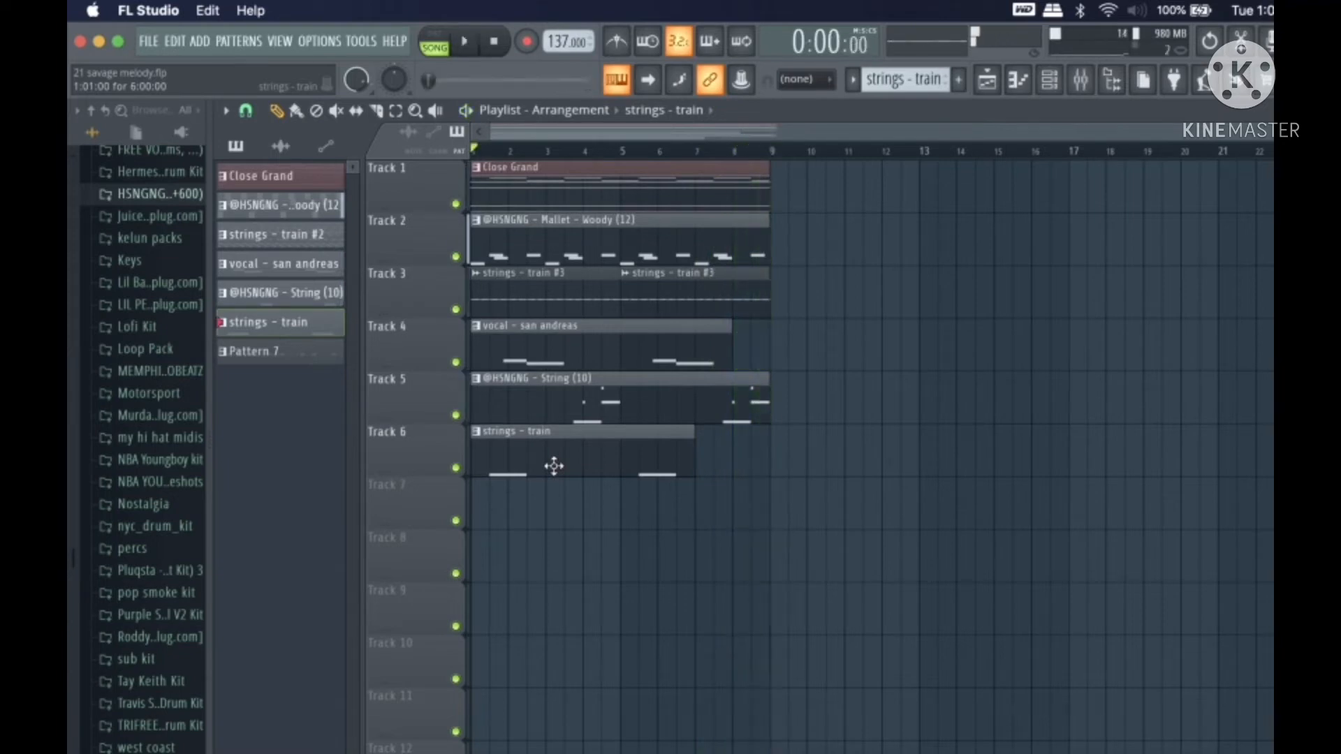
# Step: Examine the drum patterns on Tracks 8 to 13 below the melody tracks in the playlist
pyautogui.scroll(-1, 614, 471)
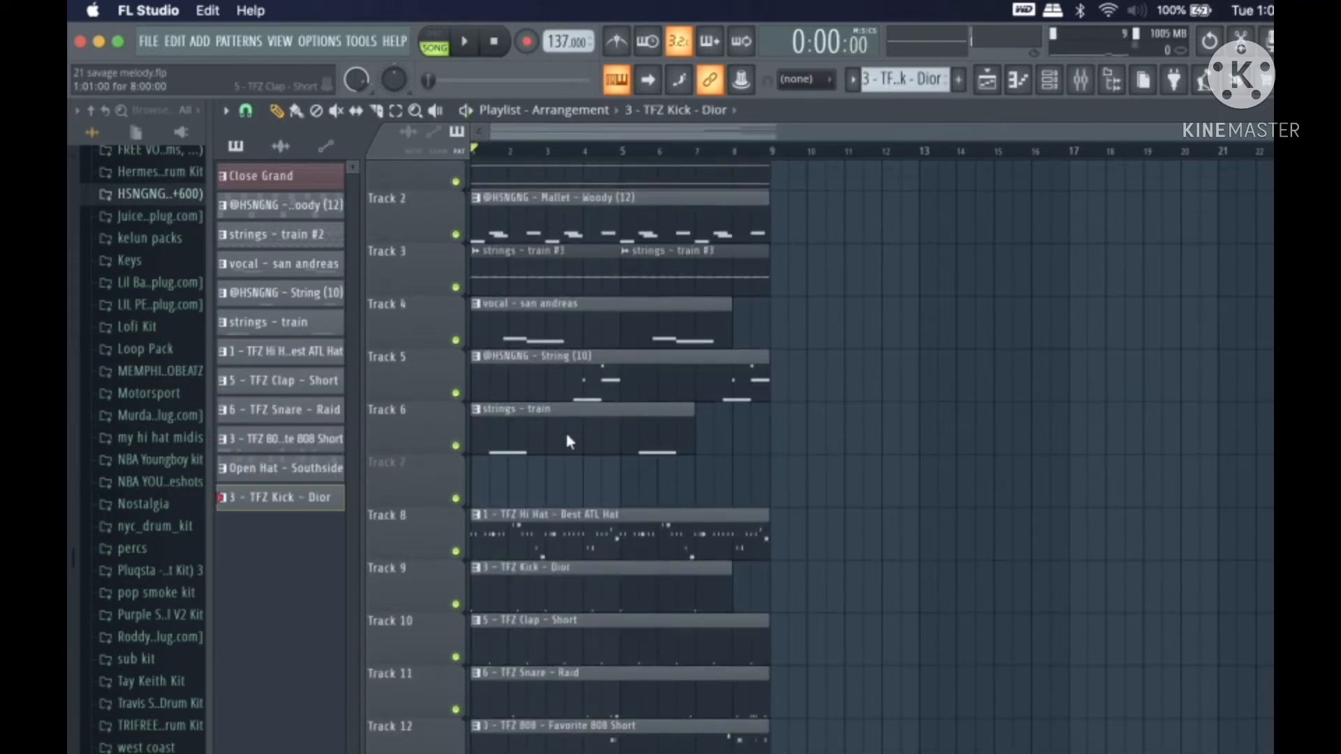
pyautogui.scroll(-4, 564, 430)
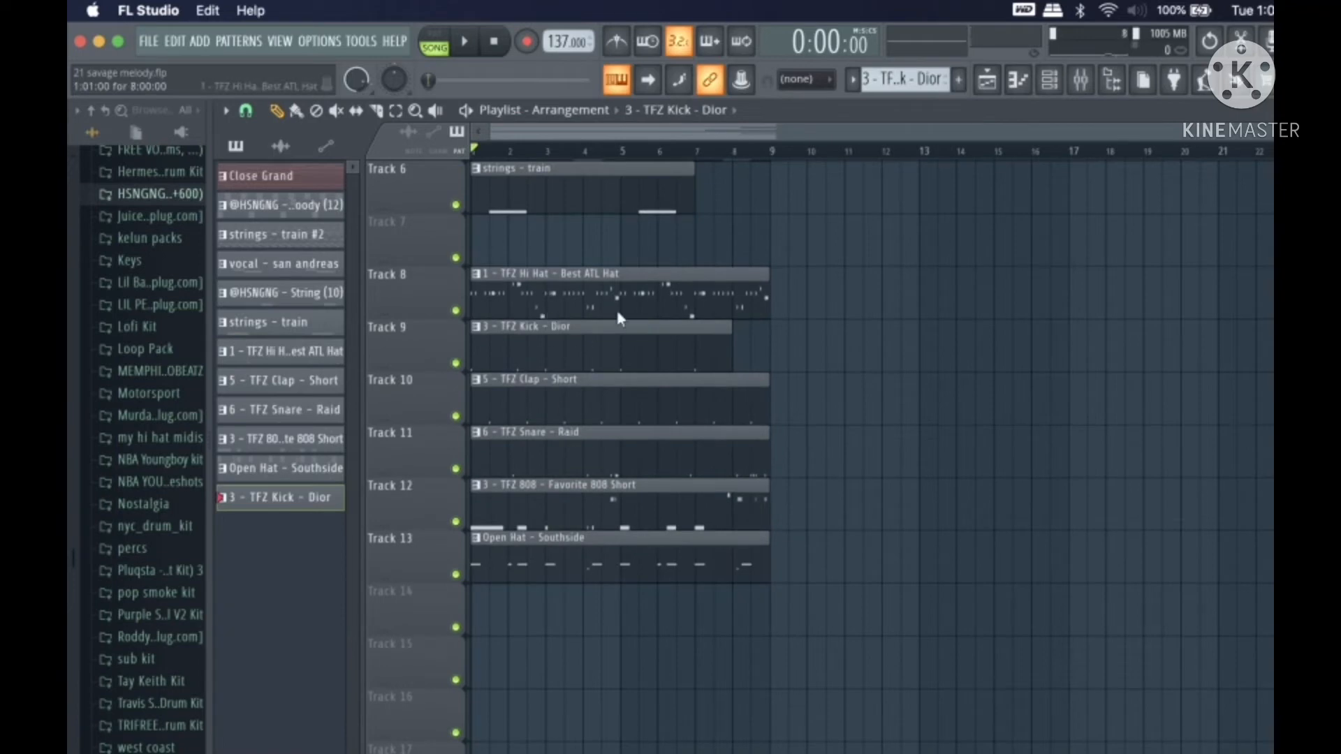
pyautogui.scroll(1, 617, 319)
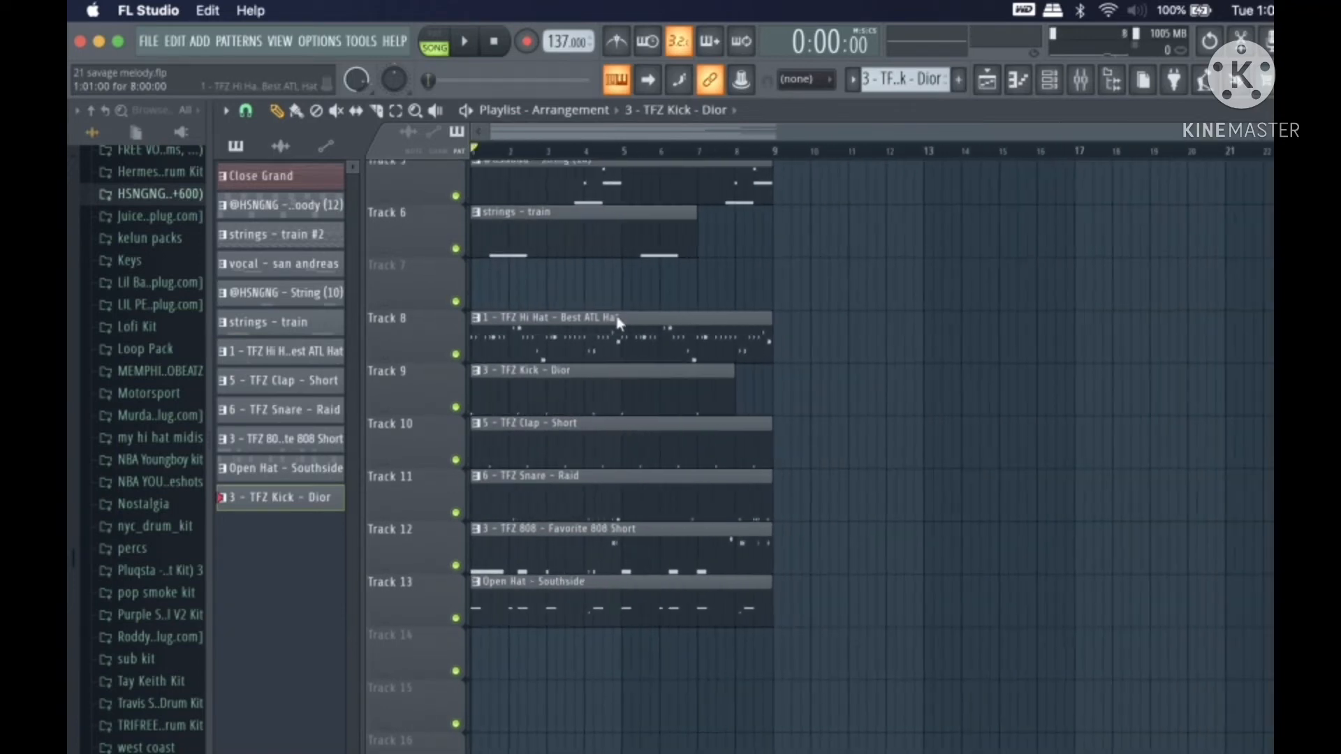
pyautogui.scroll(5, 617, 323)
pyautogui.scroll(-8, 616, 317)
pyautogui.scroll(8, 615, 312)
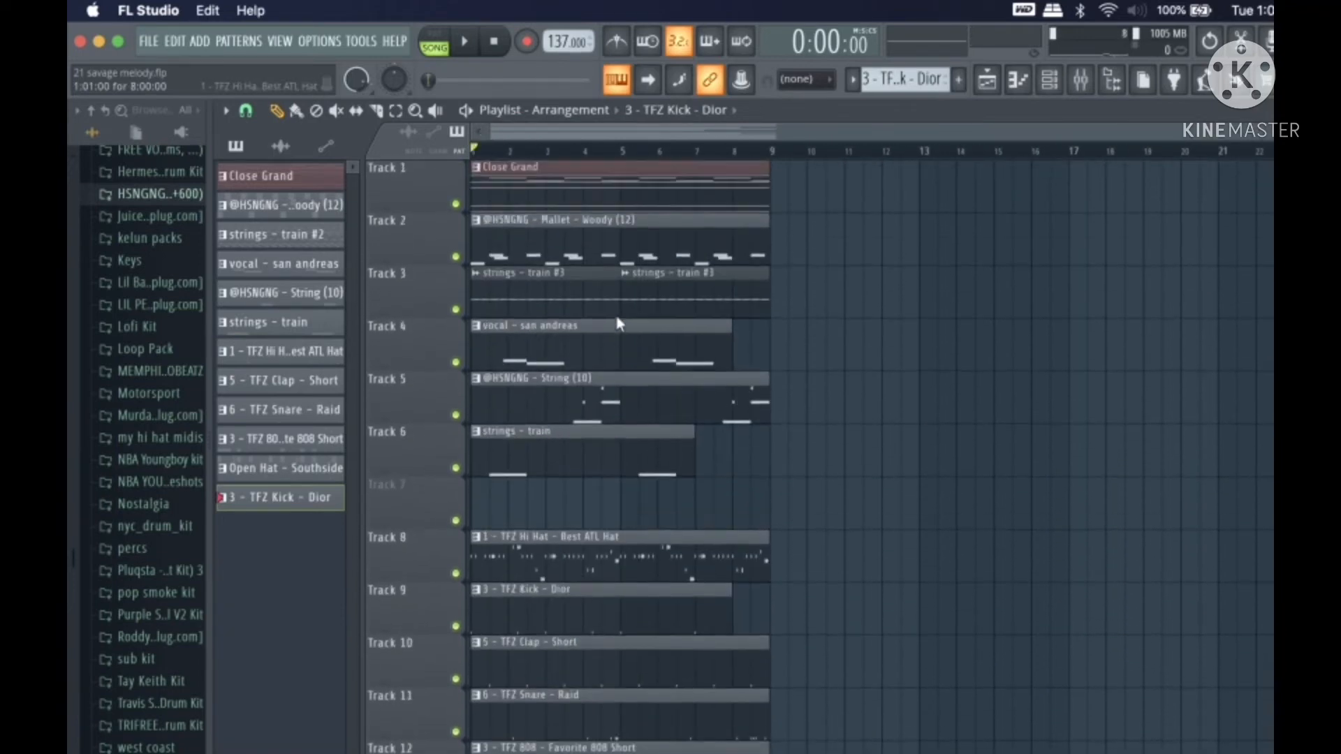
pyautogui.scroll(-10, 617, 324)
pyautogui.scroll(10, 616, 326)
pyautogui.scroll(-5, 613, 330)
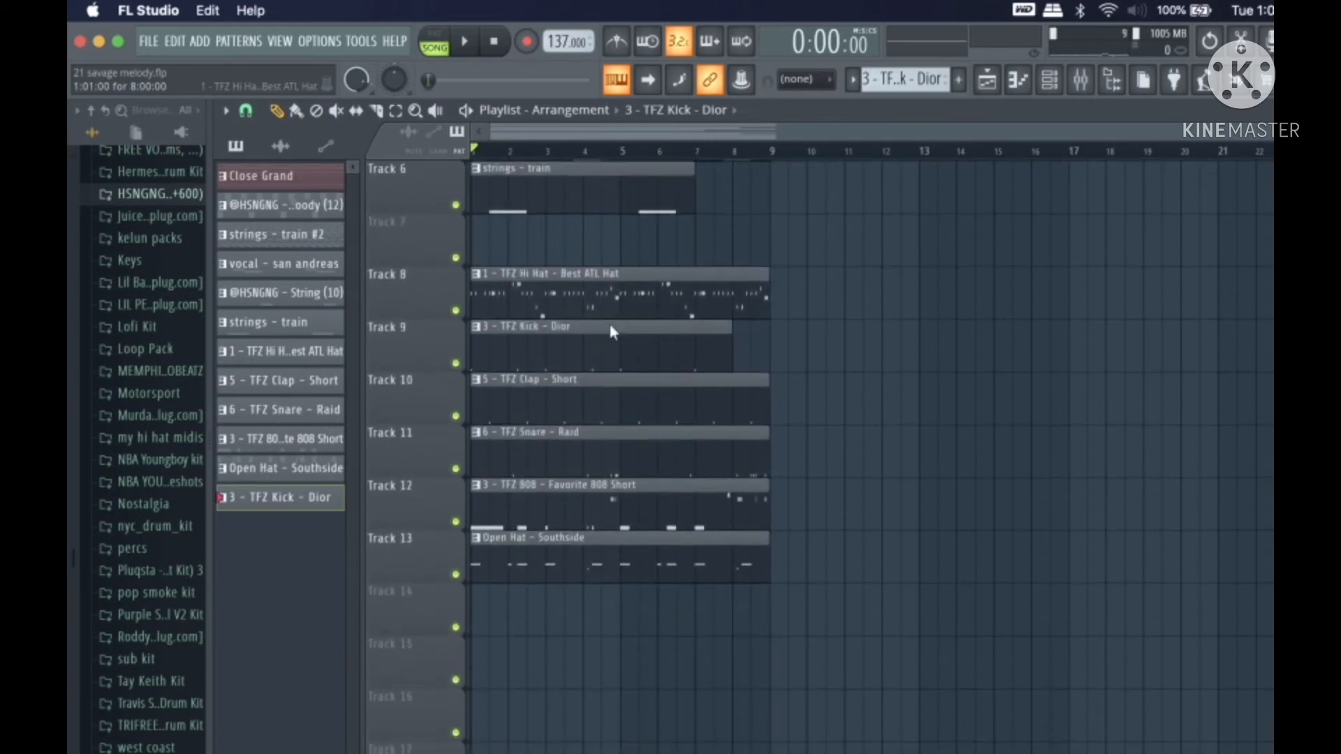
pyautogui.scroll(3, 510, 431)
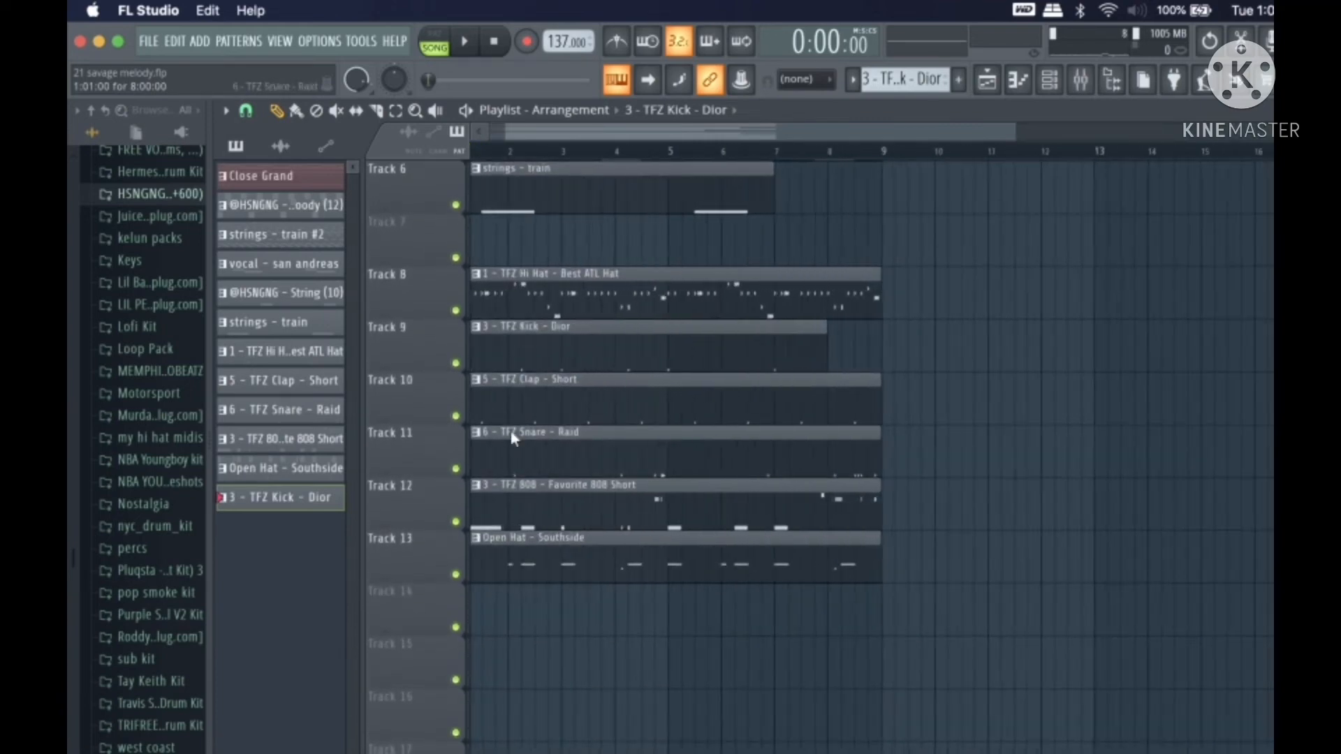
# Step: Open the 1 - TFZ Hi Hat - Best ATL Hat pattern on Track 8 in the piano roll and examine its notes
pyautogui.doubleClick(548, 301)
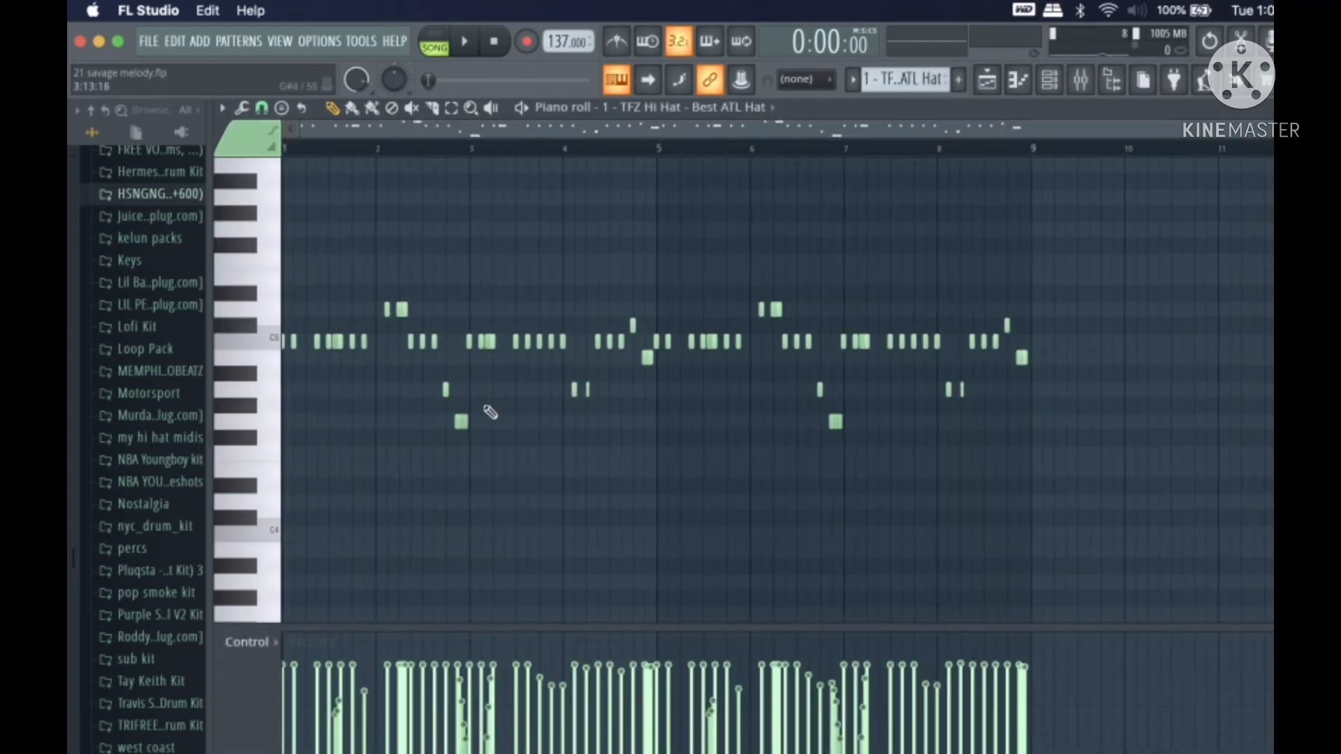
pyautogui.scroll(2, 491, 412)
pyautogui.scroll(-4, 491, 412)
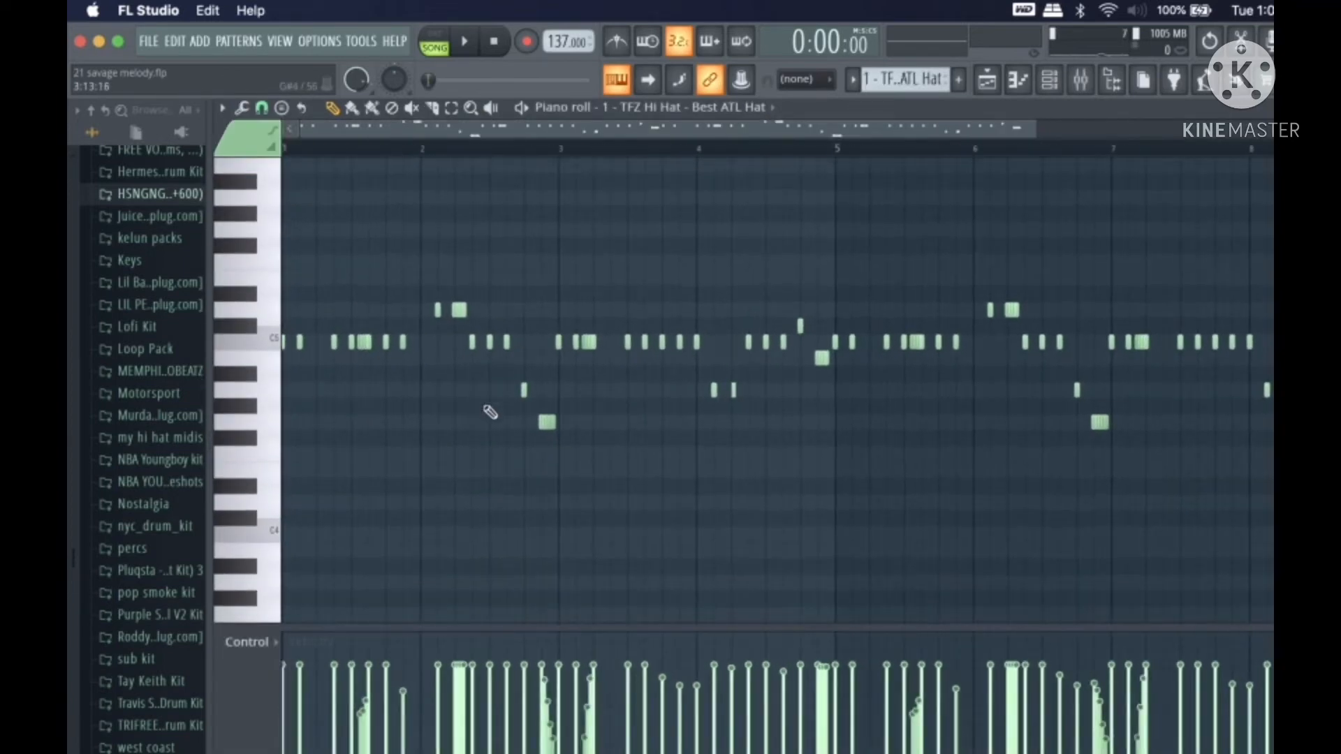
pyautogui.scroll(2, 434, 404)
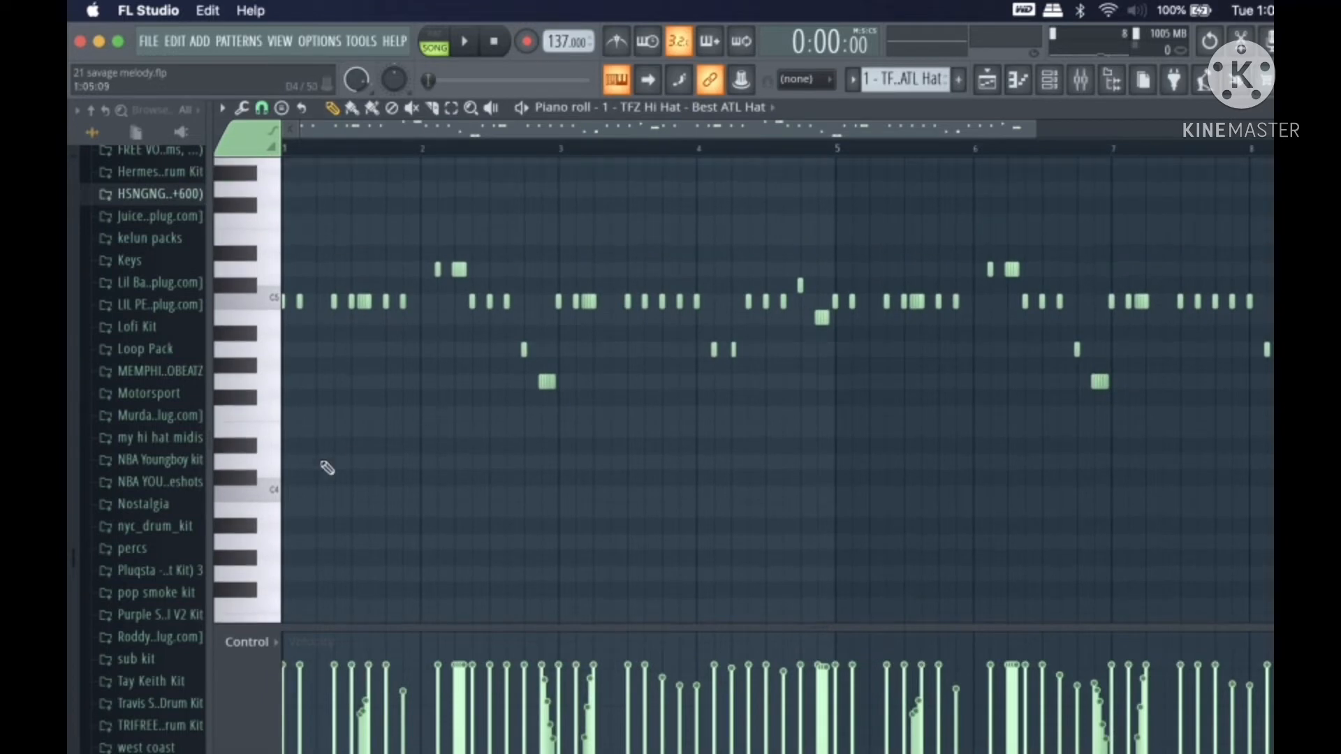
# Step: Study the hi-hat pattern's note placement, pitch changes and rolls across bars 1 to 8 in the piano roll
pyautogui.scroll(8, 326, 464)
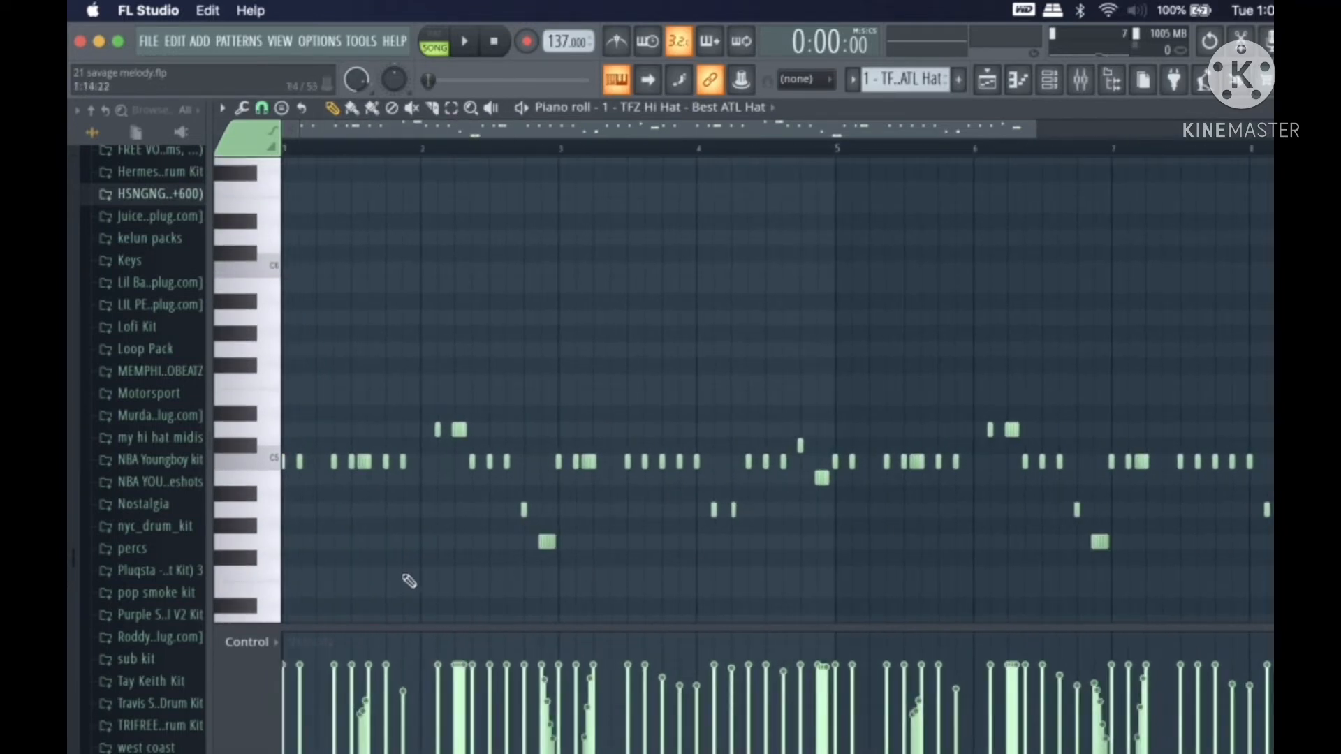
pyautogui.scroll(1, 411, 575)
pyautogui.scroll(-5, 411, 566)
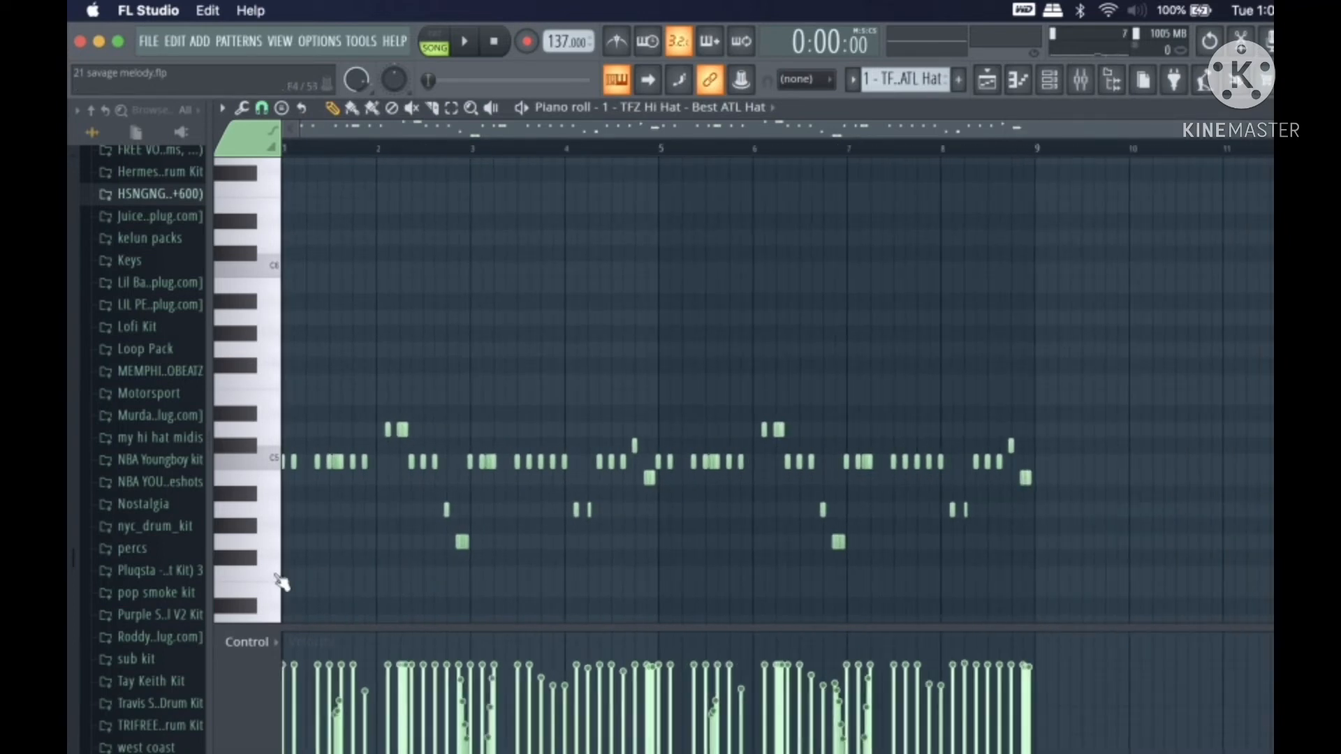
pyautogui.scroll(4, 281, 573)
pyautogui.scroll(4, 285, 579)
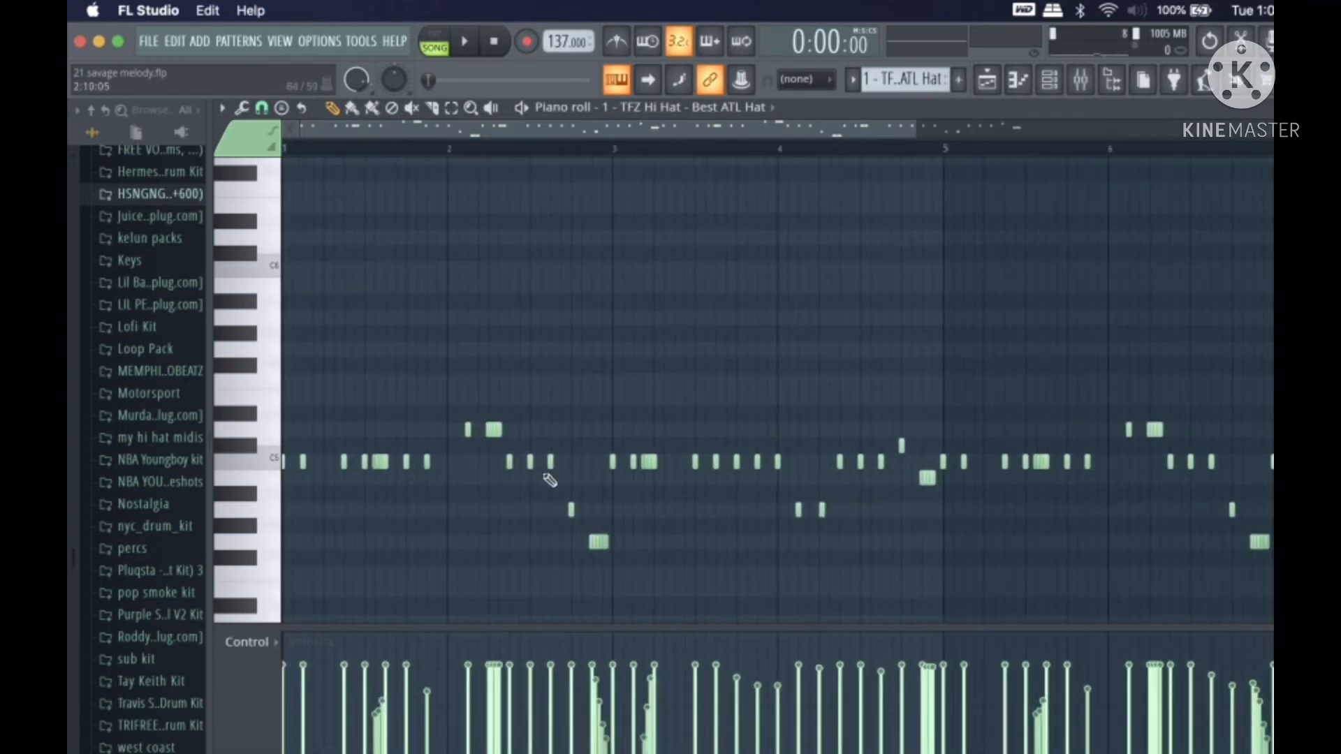
pyautogui.scroll(1, 696, 462)
pyautogui.scroll(-4, 695, 462)
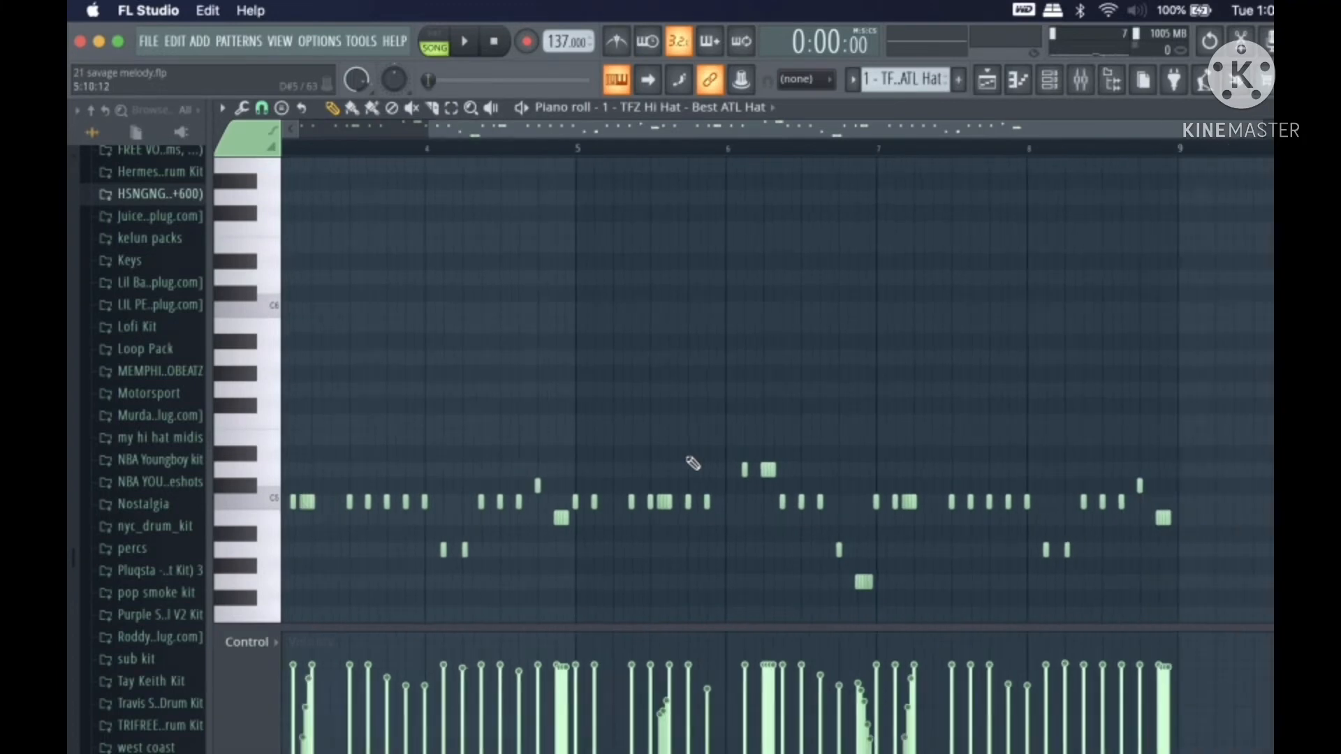
pyautogui.scroll(-1, 692, 463)
pyautogui.scroll(3, 693, 463)
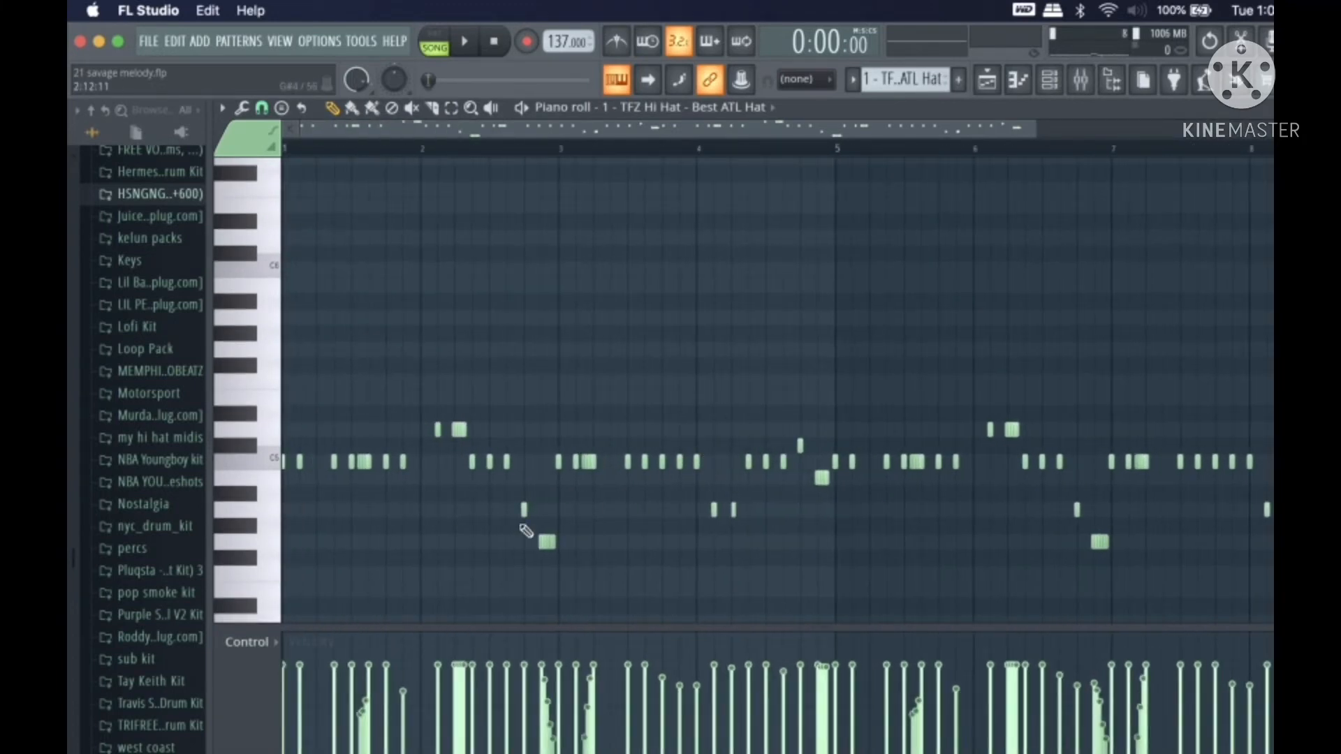
# Step: Play the hi-hat pattern from the start, stop playback and look over its full eight bars
pyautogui.scroll(-2, 533, 302)
pyautogui.press('space')
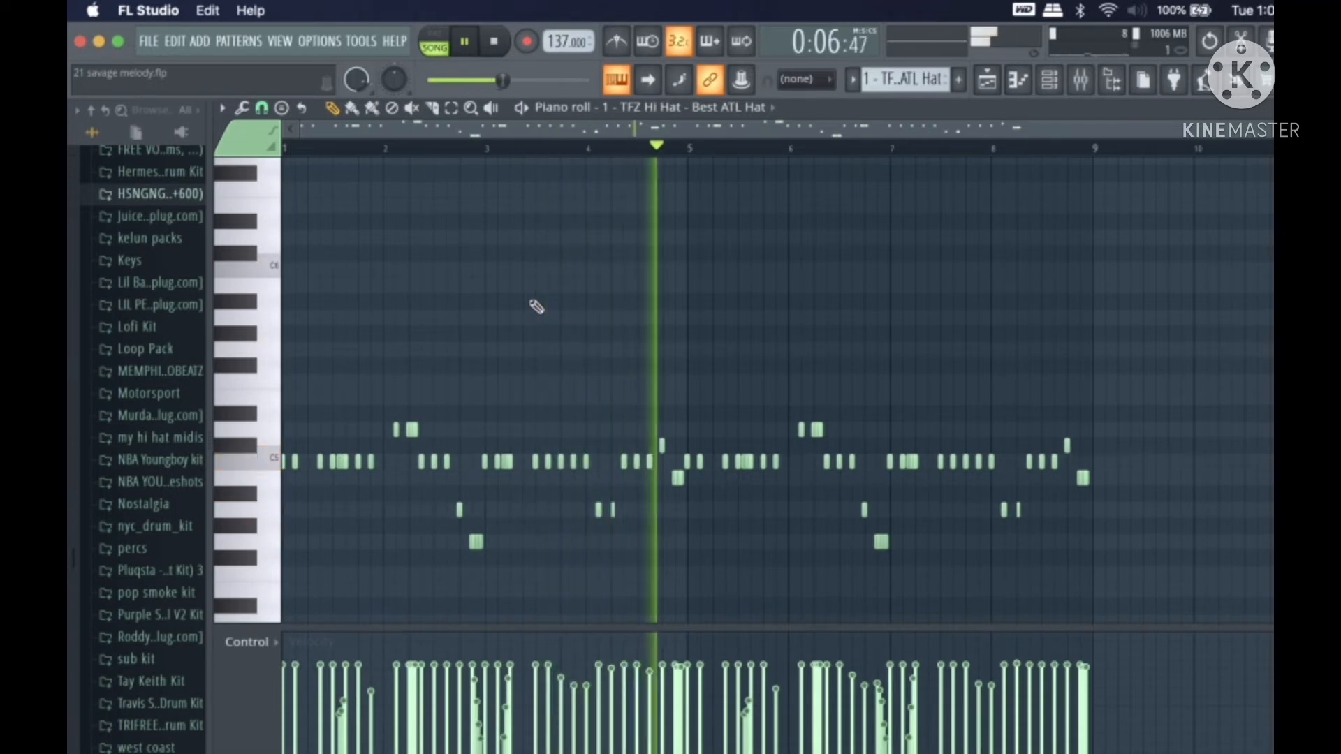
pyautogui.press('space')
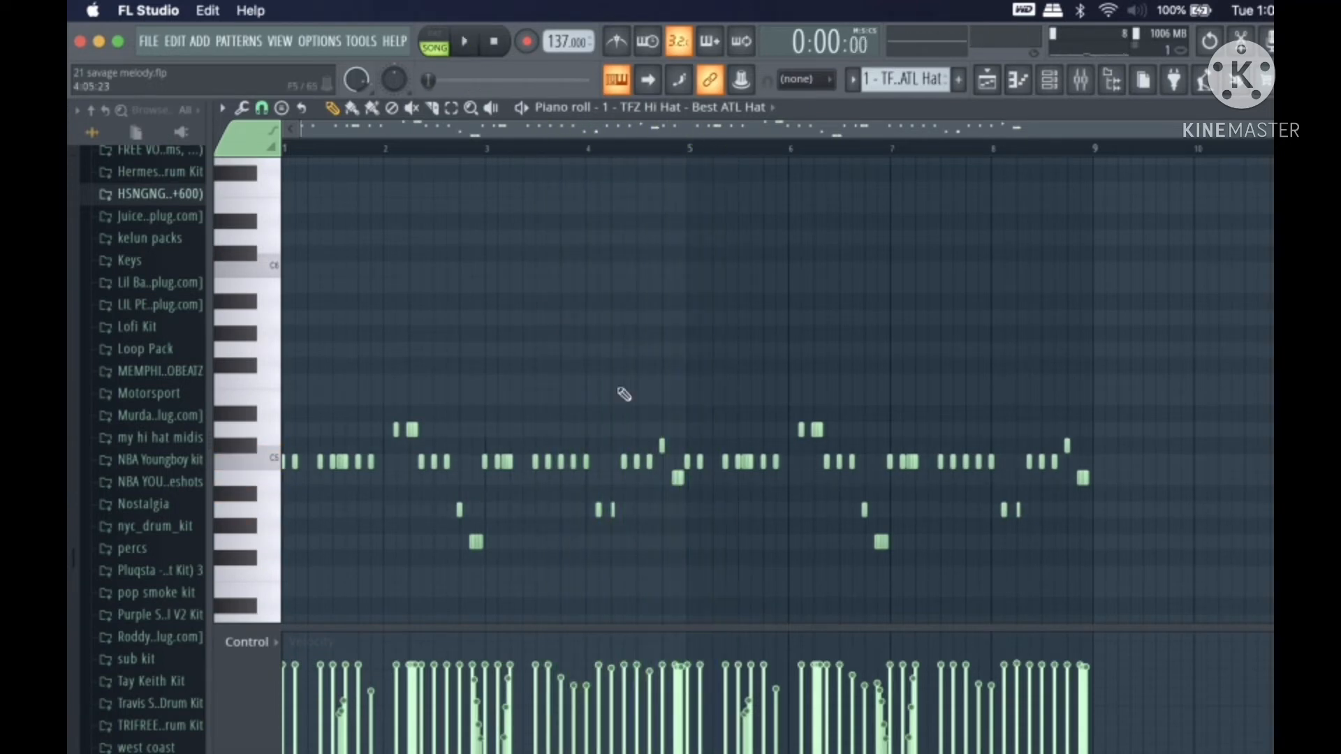
pyautogui.scroll(3, 601, 436)
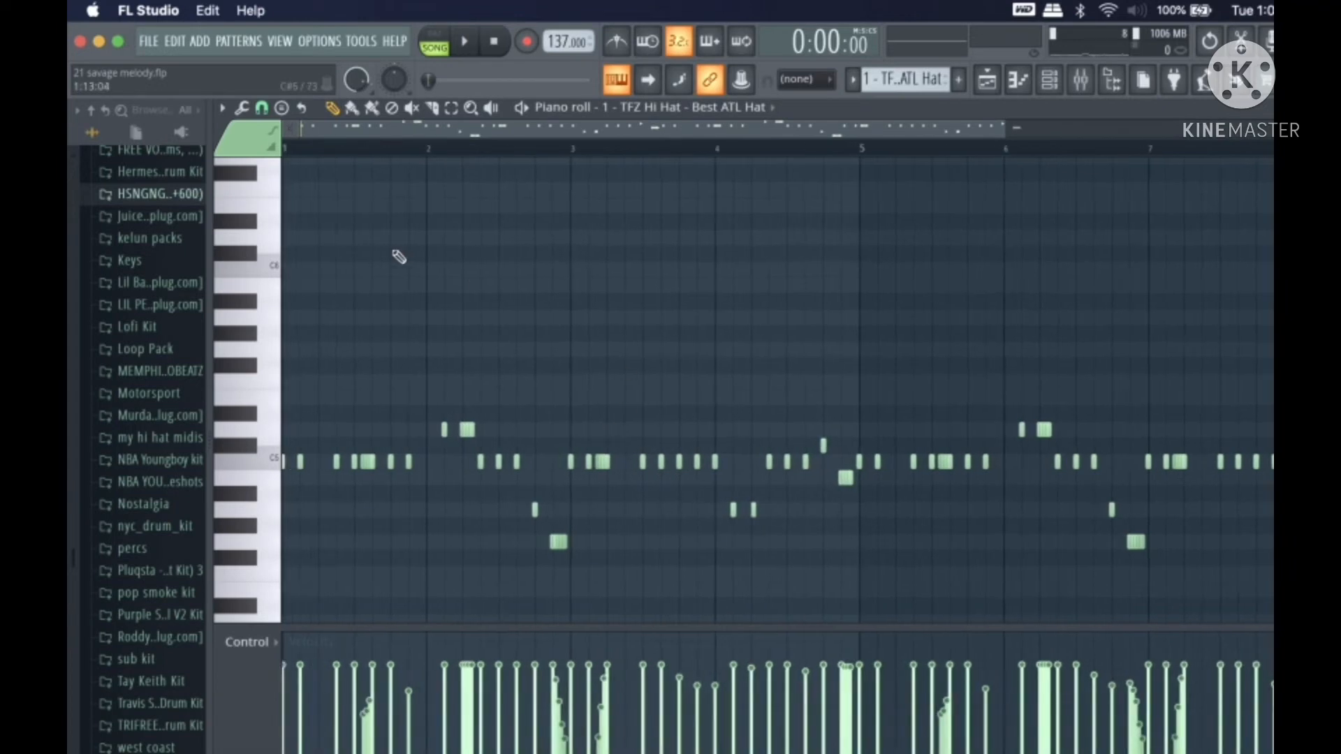
pyautogui.scroll(-2, 1018, 328)
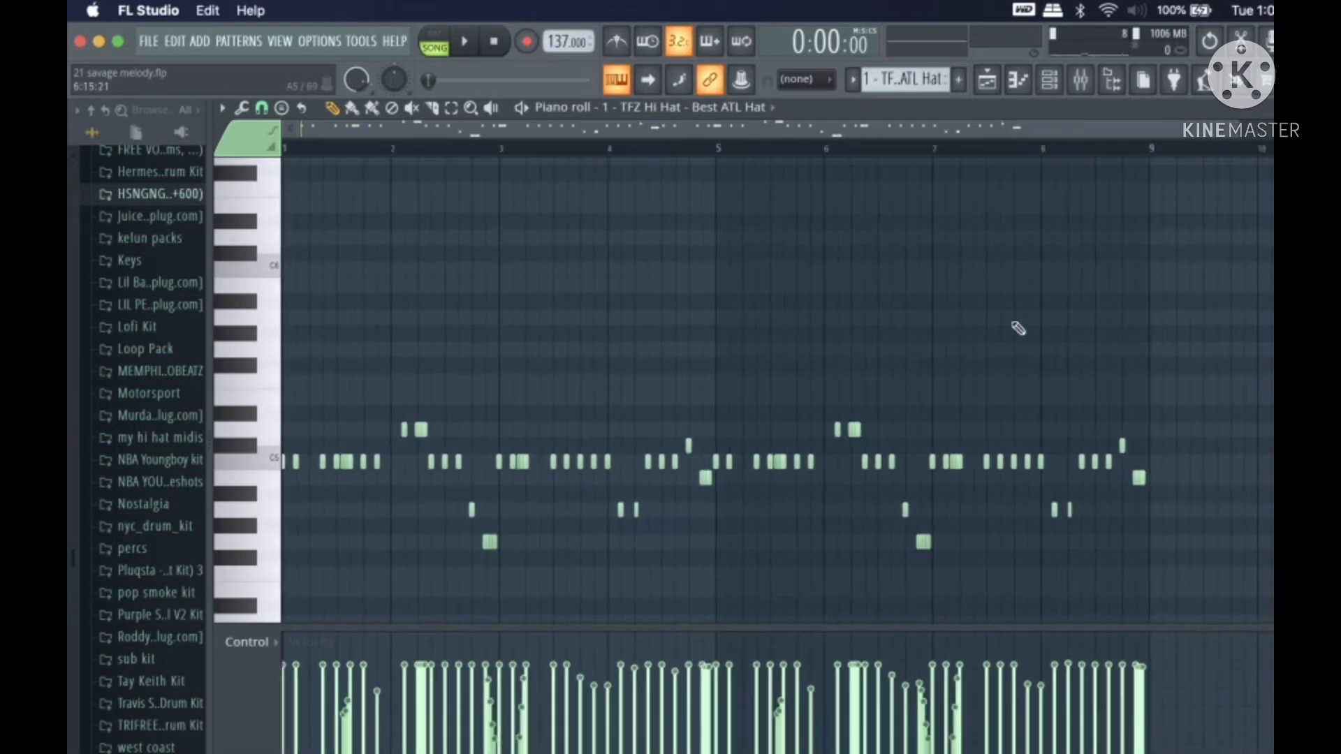
# Step: Inspect the Effectrix and Fruity Reeverb 2 effects on mixer Insert 7, closing each plugin and leaving the mixer
pyautogui.click(1081, 80)
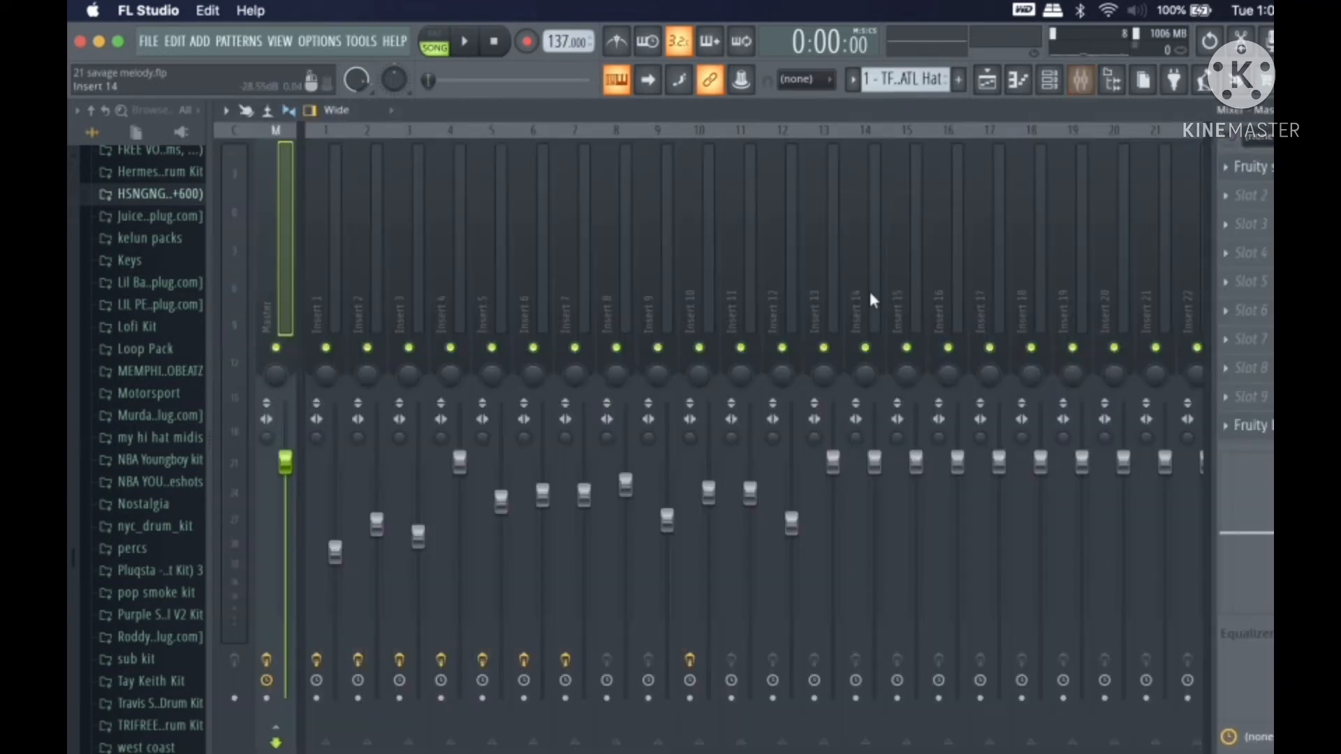
pyautogui.press('q')
pyautogui.click(589, 252)
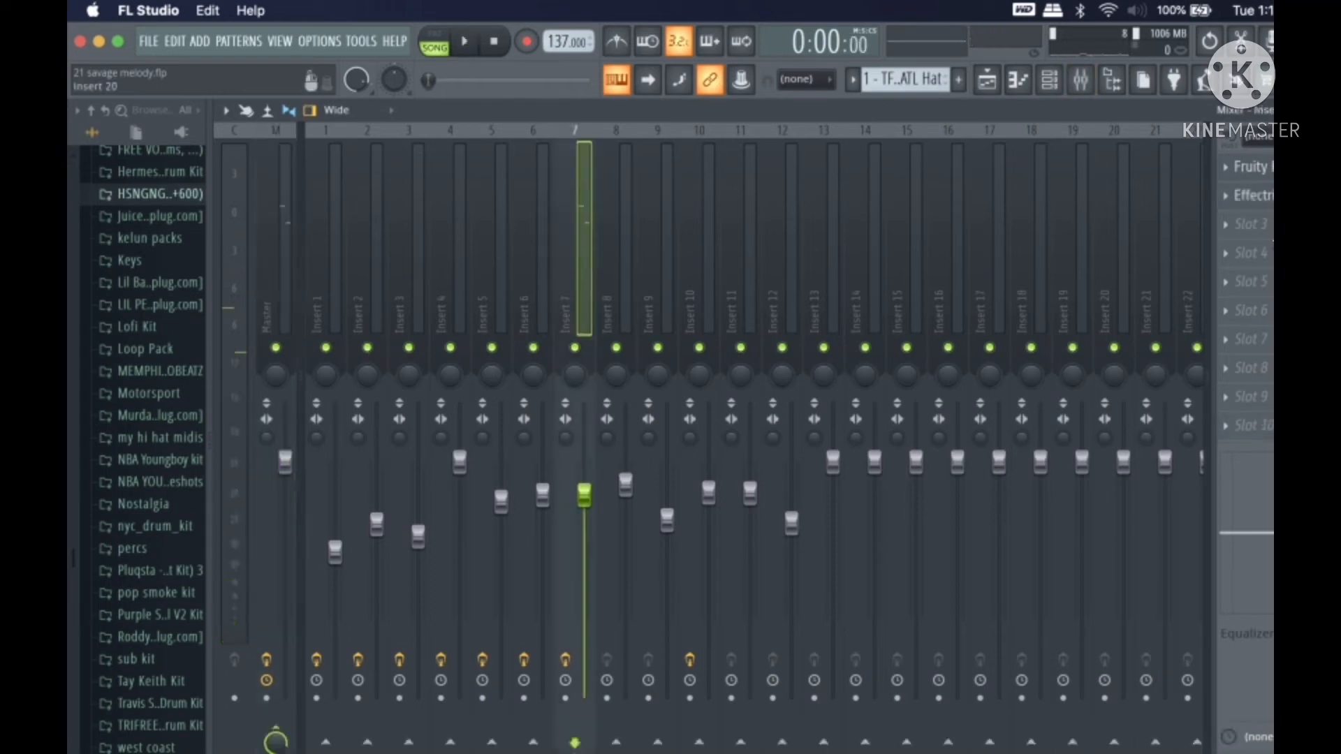
pyautogui.click(1250, 196)
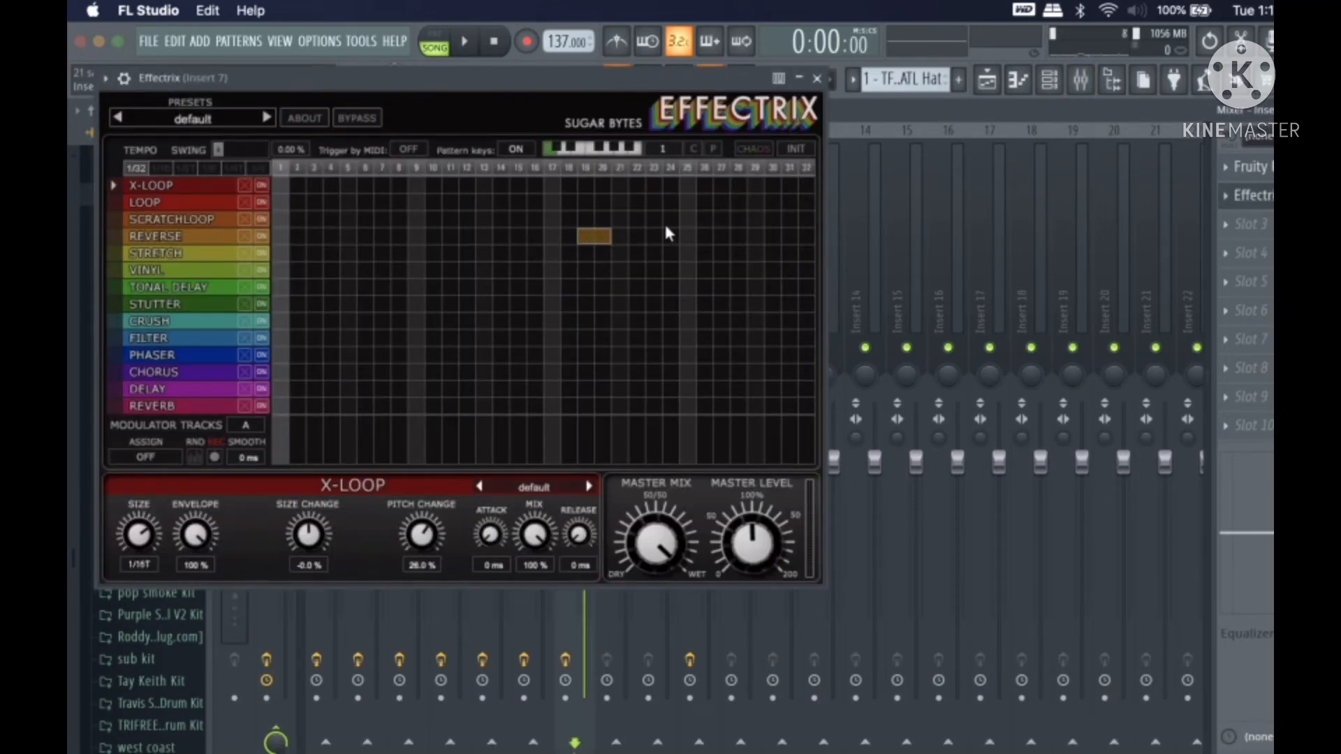
pyautogui.click(816, 78)
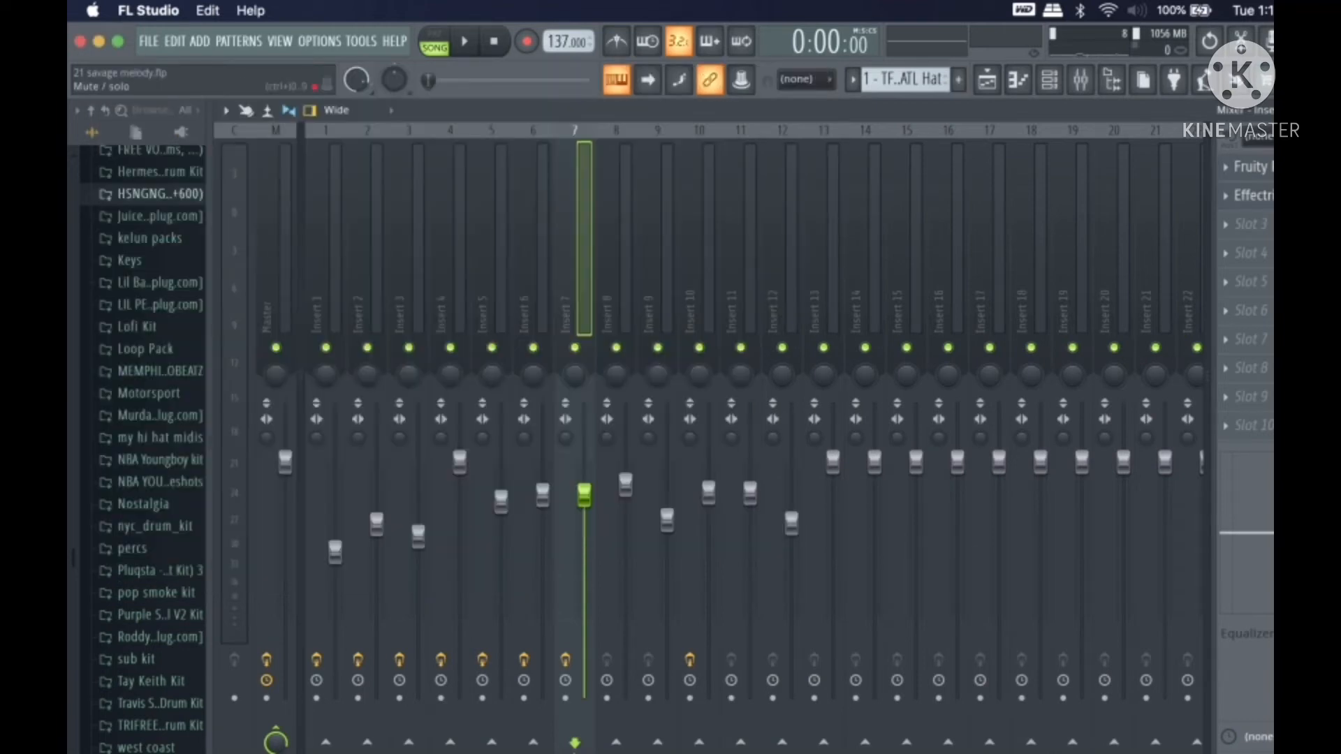
pyautogui.click(1250, 167)
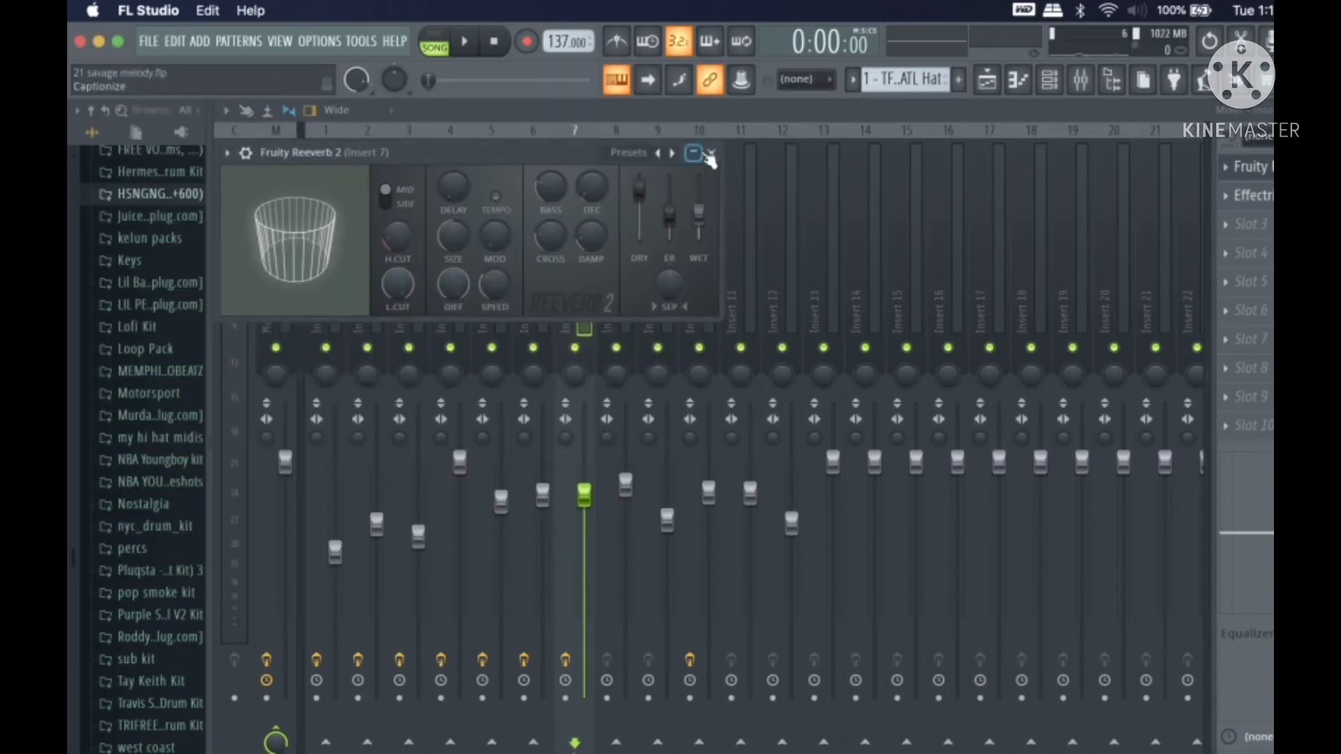
pyautogui.click(710, 155)
pyautogui.press('Escape')
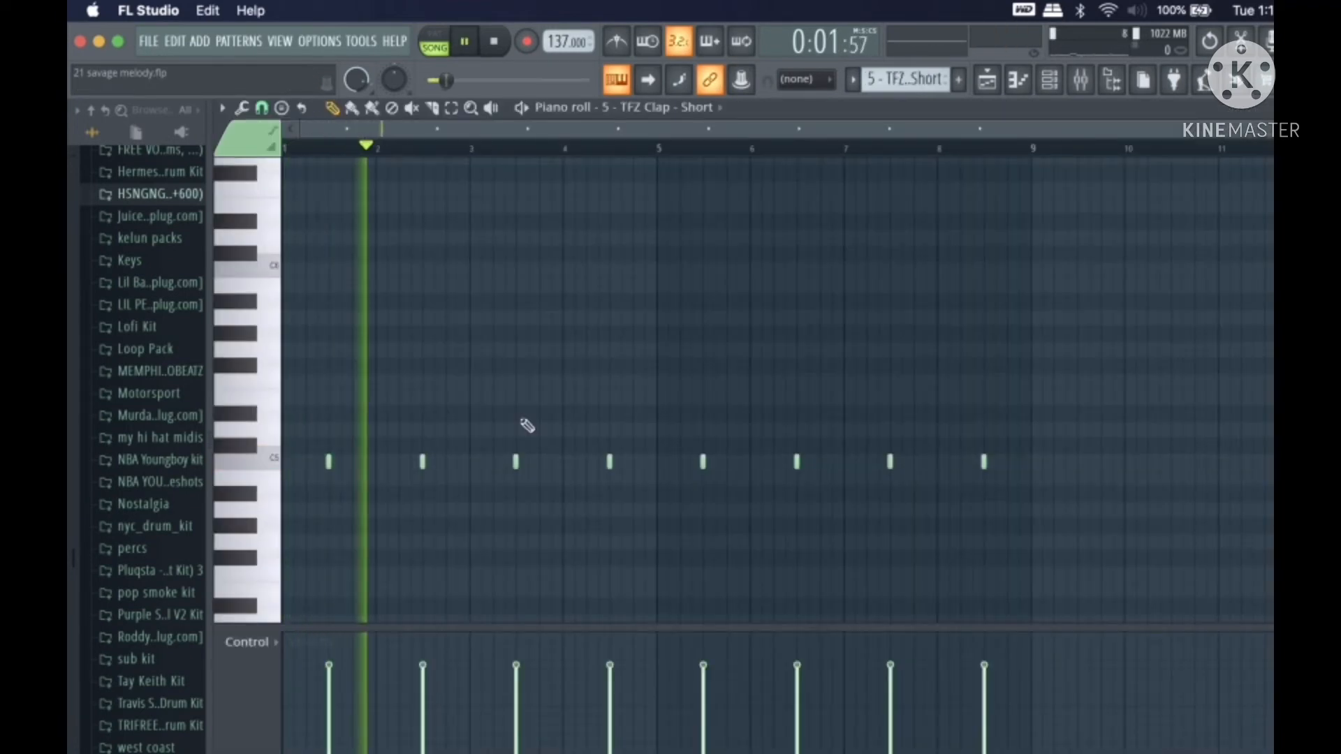
# Step: Leave the 5 - TFZ Clap - Short pattern and follow the 6 - TFZ Snare - Raid notes during playback, then stop
pyautogui.press('Escape')
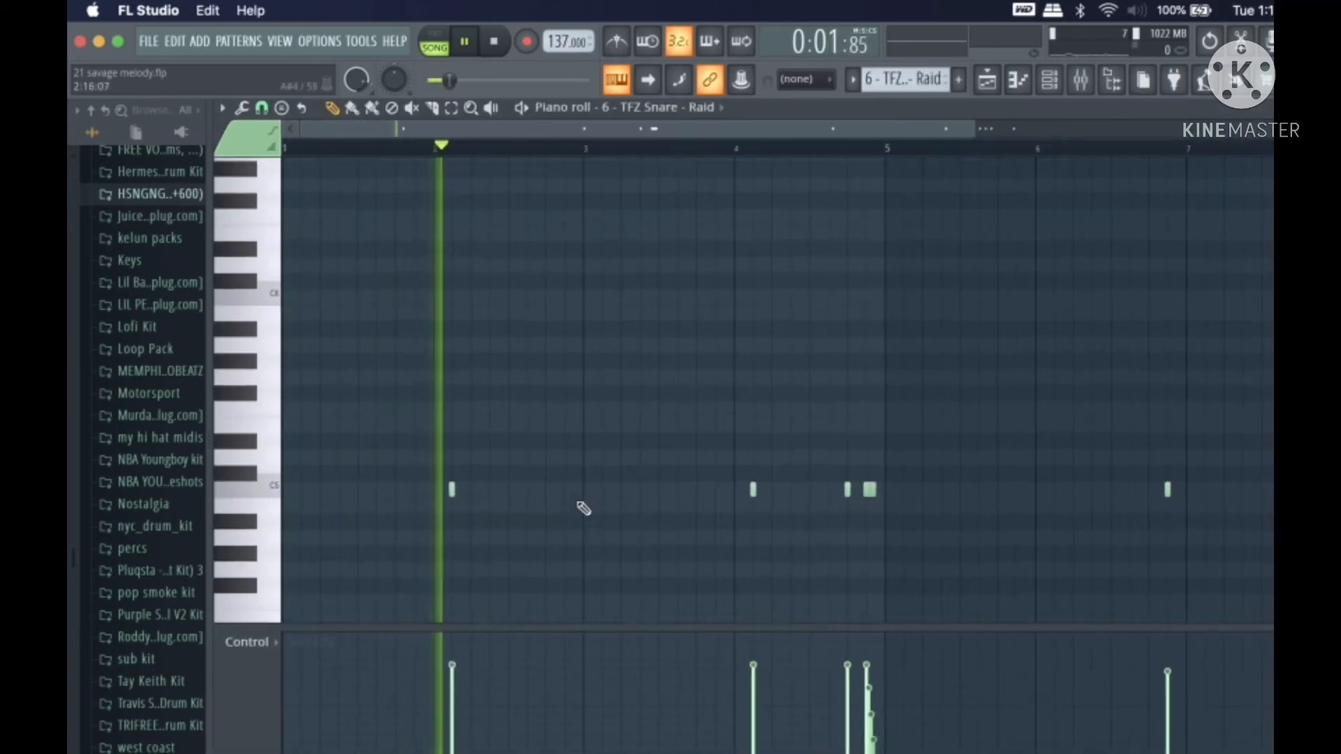
pyautogui.hscroll(4, 578, 502)
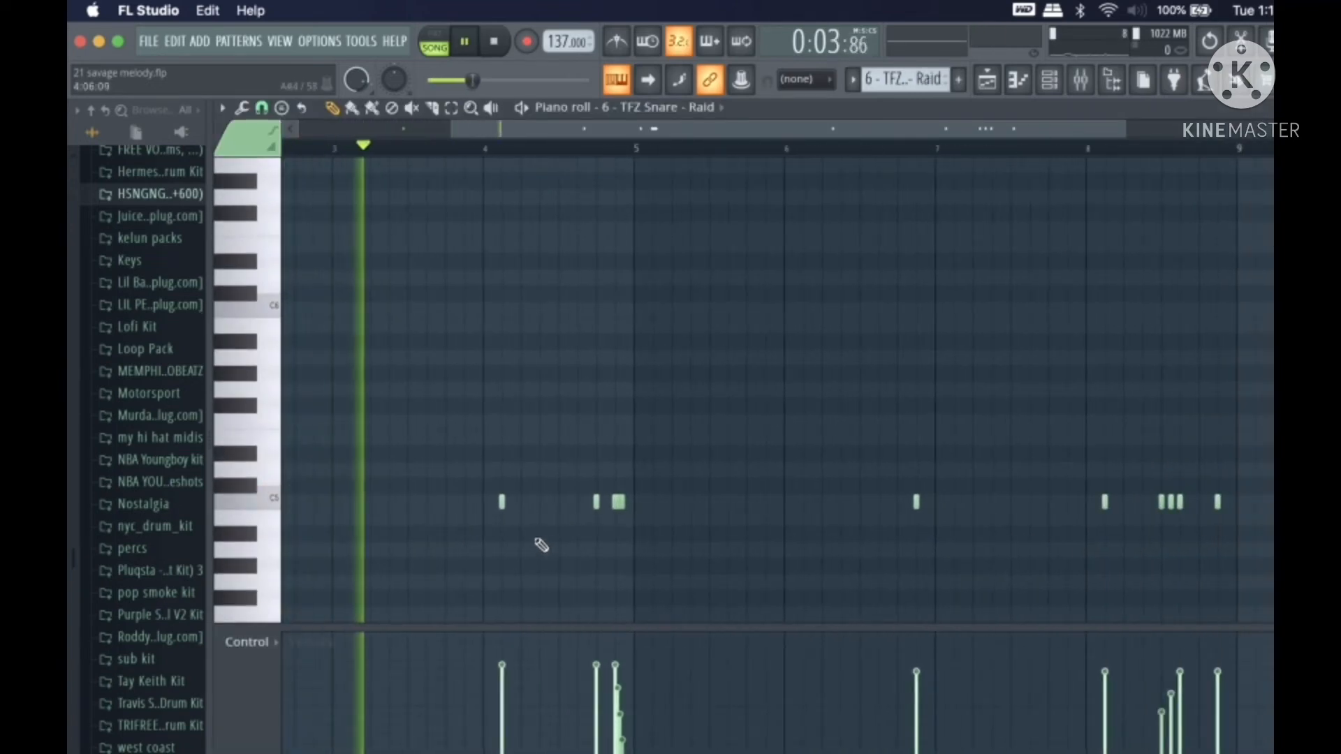
pyautogui.scroll(1, 542, 544)
pyautogui.scroll(3, 689, 548)
pyautogui.hscroll(2, 690, 549)
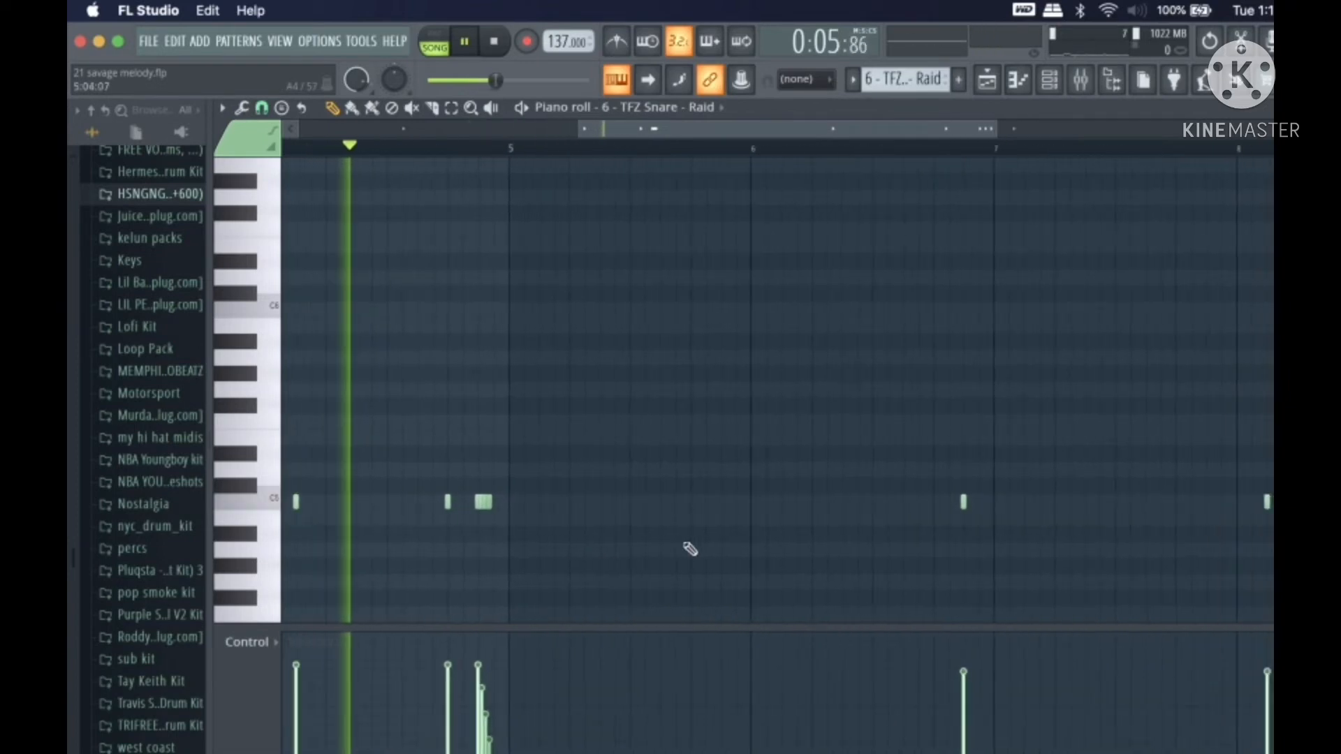
pyautogui.hscroll(3, 789, 454)
pyautogui.scroll(1, 822, 359)
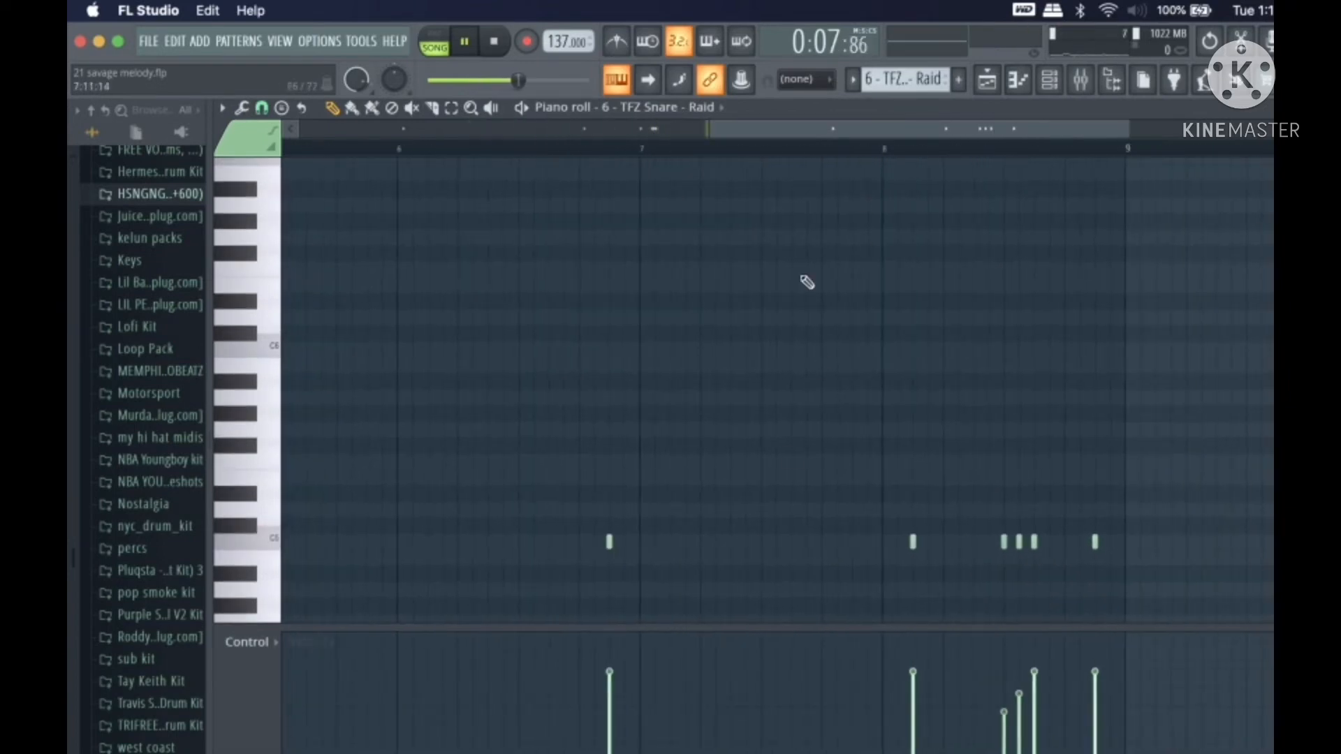
pyautogui.scroll(-2, 803, 286)
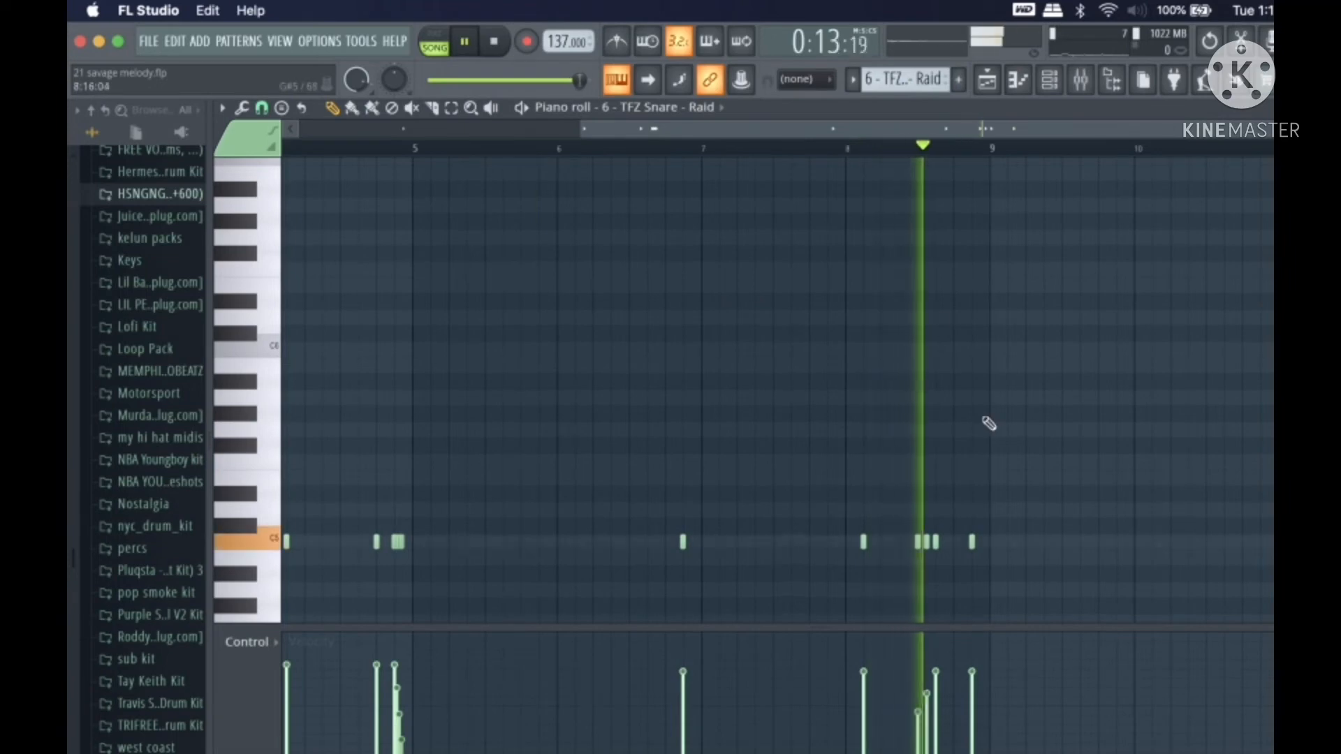
pyautogui.press('space')
# Step: Examine the stopped snare pattern's C5 hits and roll across all eight bars
pyautogui.scroll(-2, 987, 419)
pyautogui.scroll(-1, 988, 421)
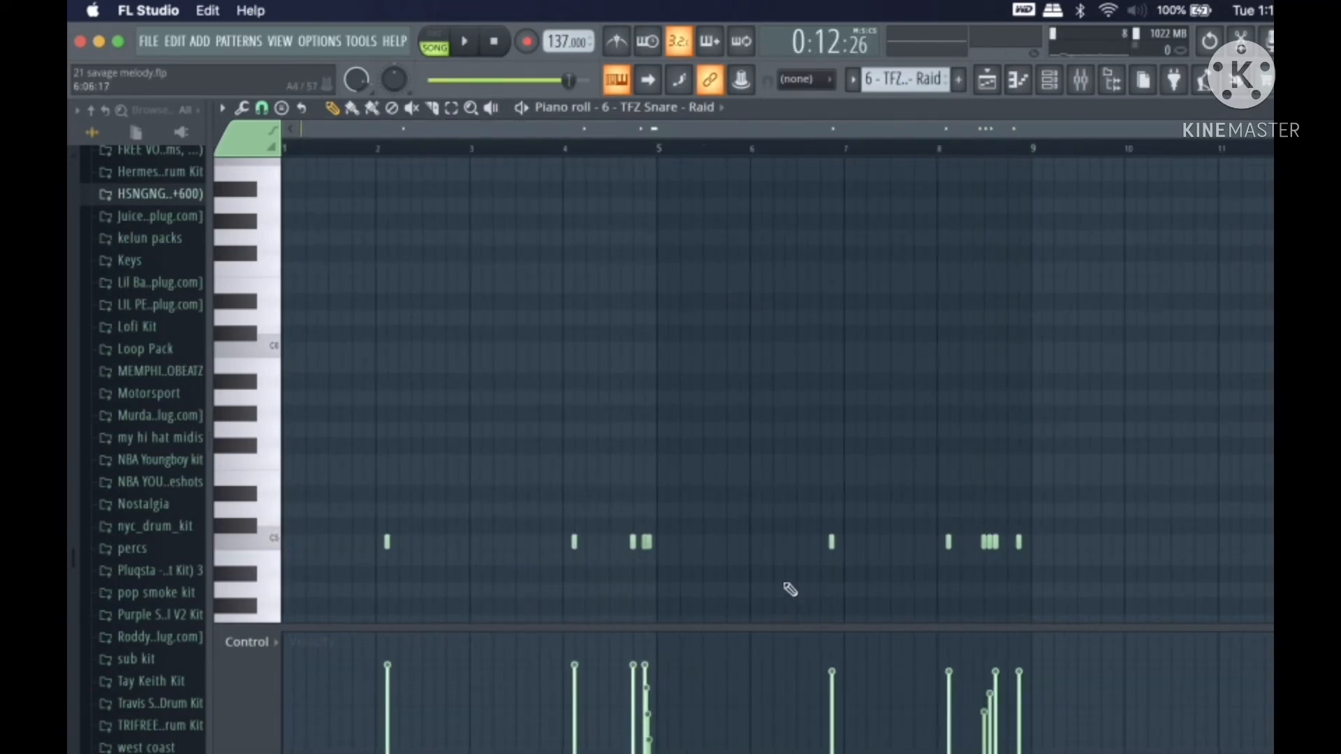
pyautogui.scroll(2, 618, 603)
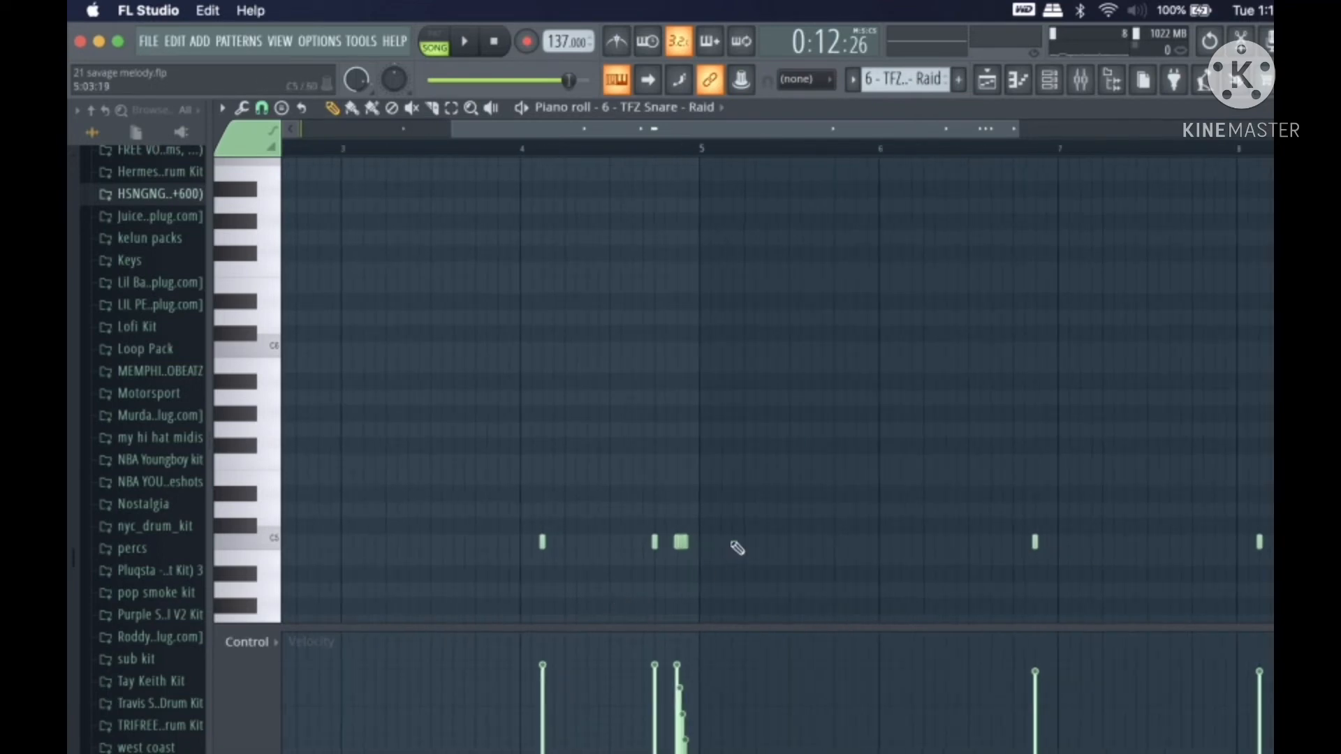
pyautogui.scroll(-2, 737, 548)
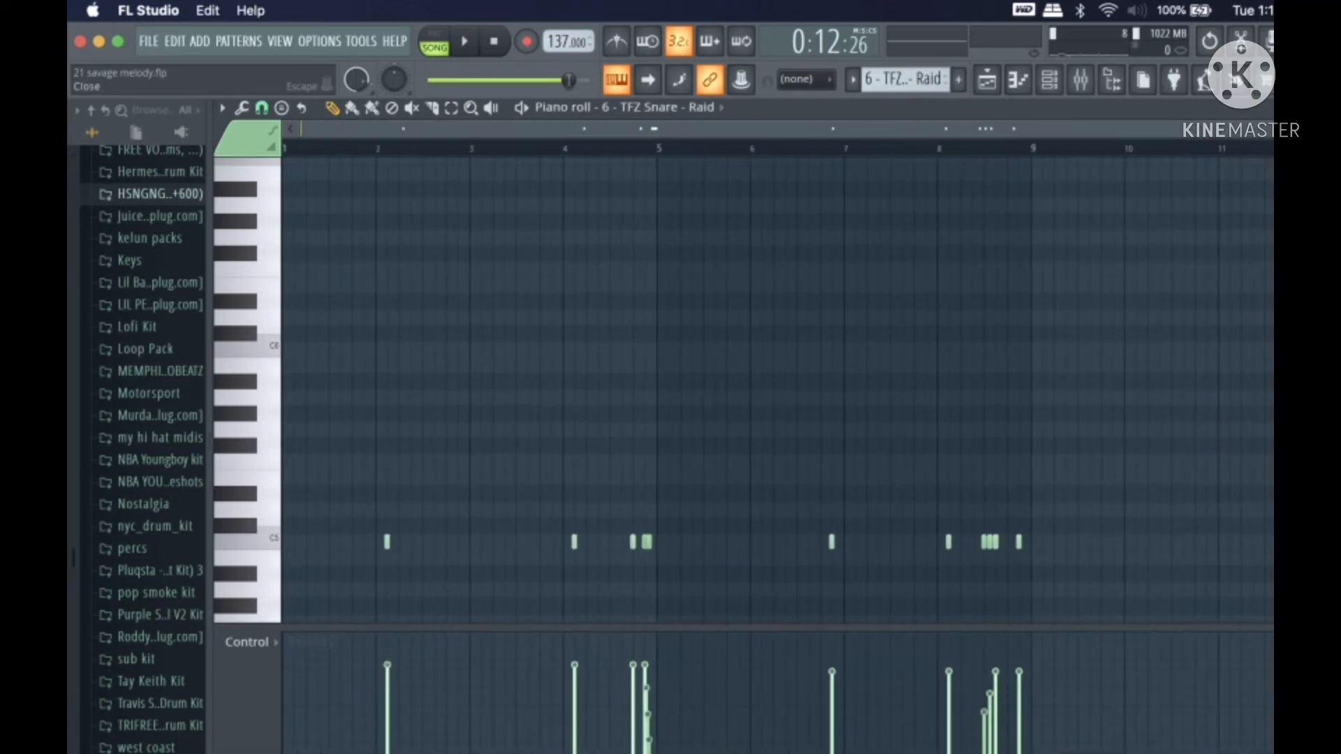
# Step: Return to the playlist, enable Track 12, mute Track 11 and open the 3 - TFZ 808 - Favorite 808 Short pattern in the piano roll
pyautogui.press('Escape')
pyautogui.click(676, 134)
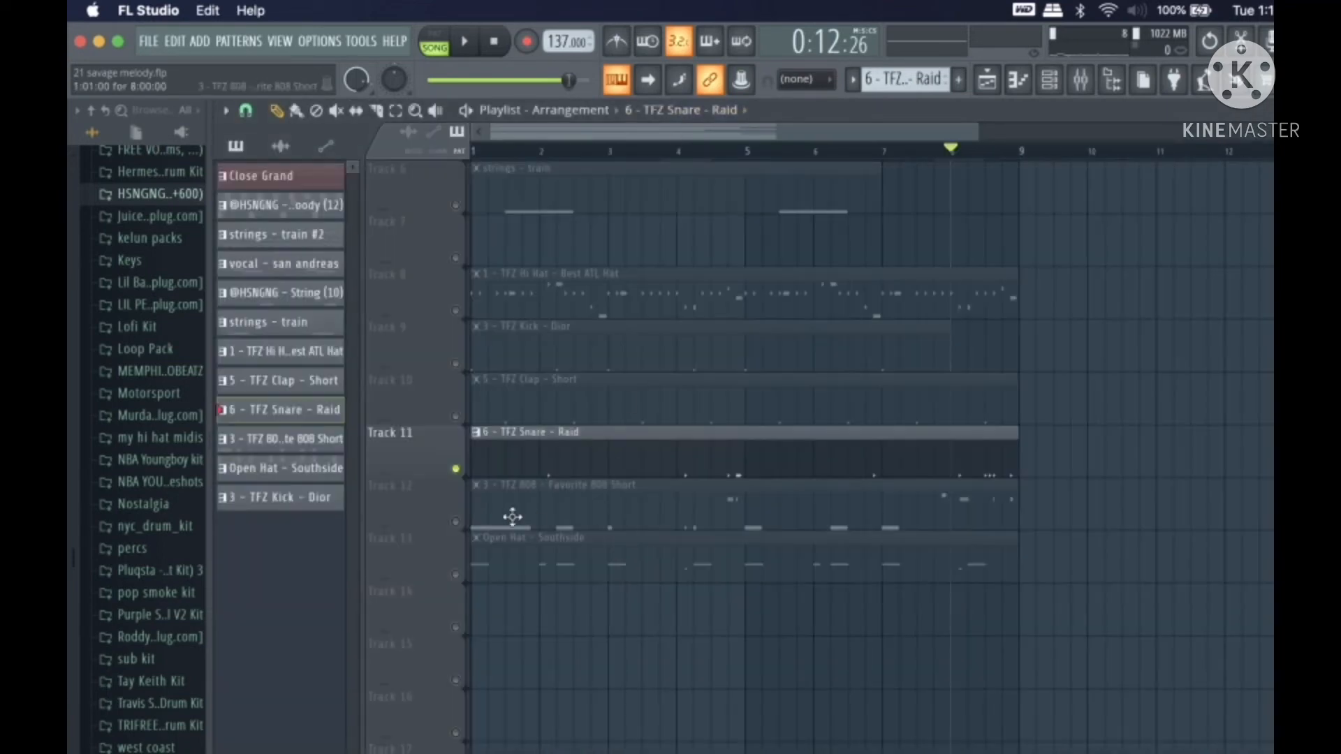
pyautogui.click(455, 522)
pyautogui.click(457, 468)
pyautogui.doubleClick(534, 517)
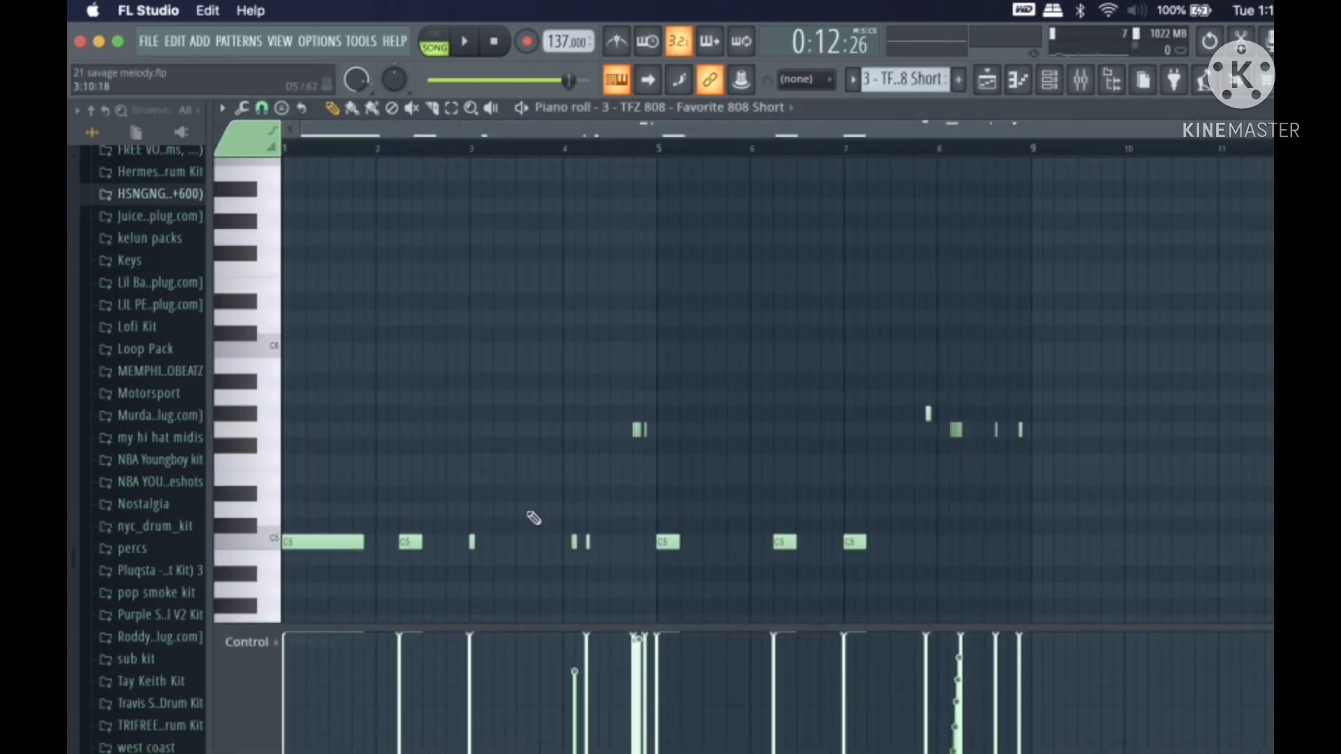
# Step: Examine the 808 pattern's notes and shorten the first C5 note to 0:12:00
pyautogui.scroll(4, 403, 528)
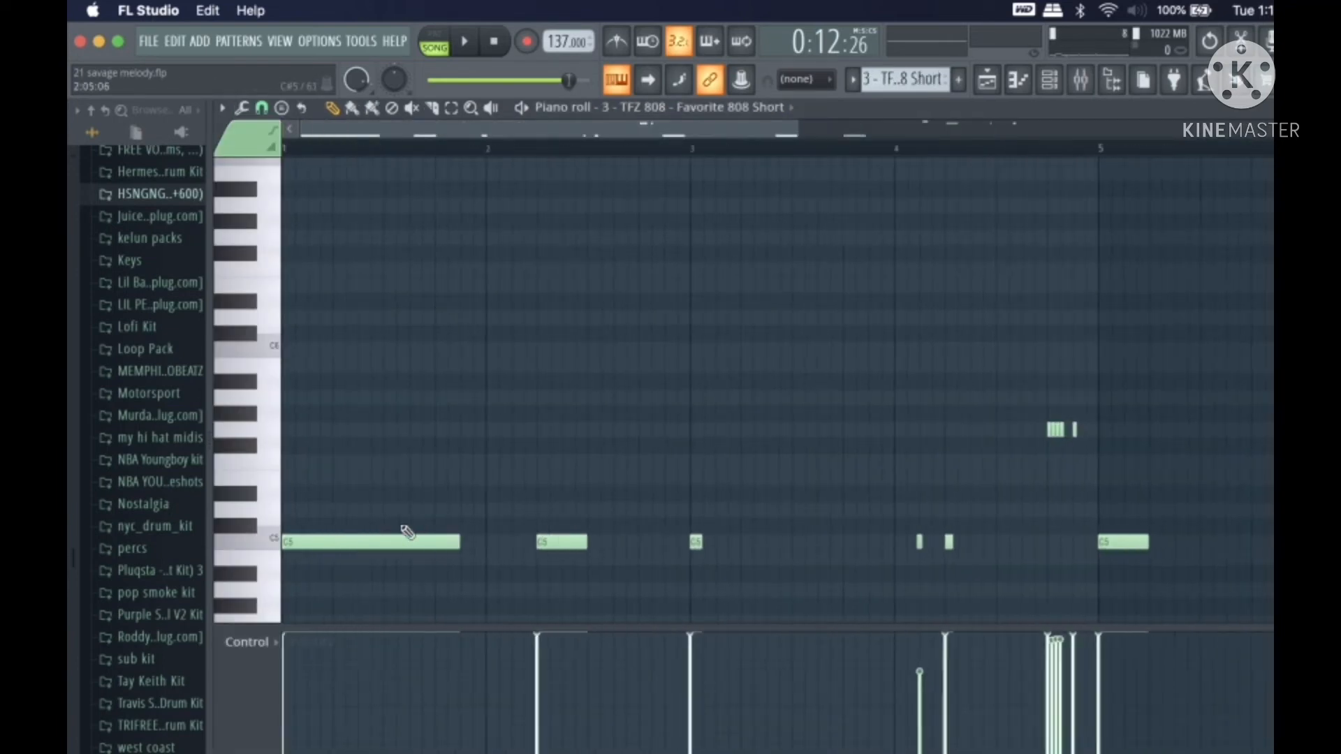
pyautogui.scroll(-4, 403, 529)
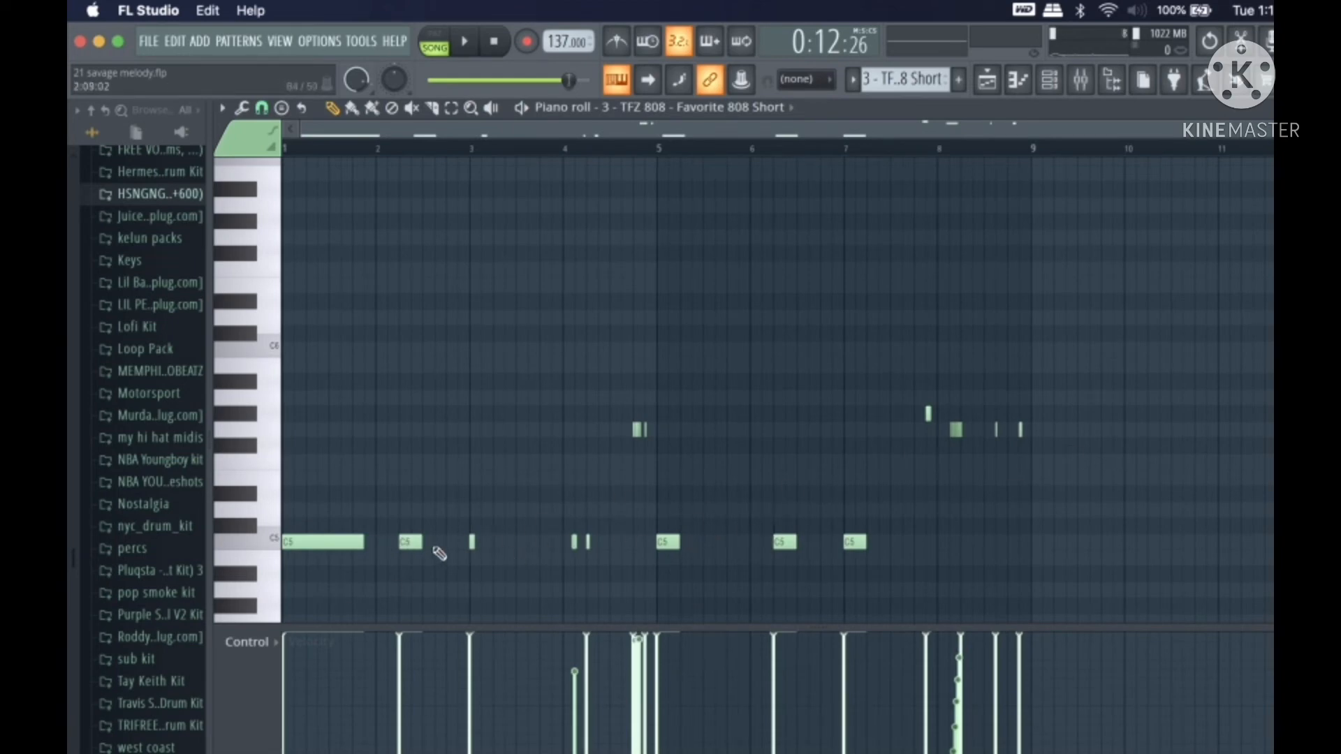
pyautogui.scroll(3, 386, 556)
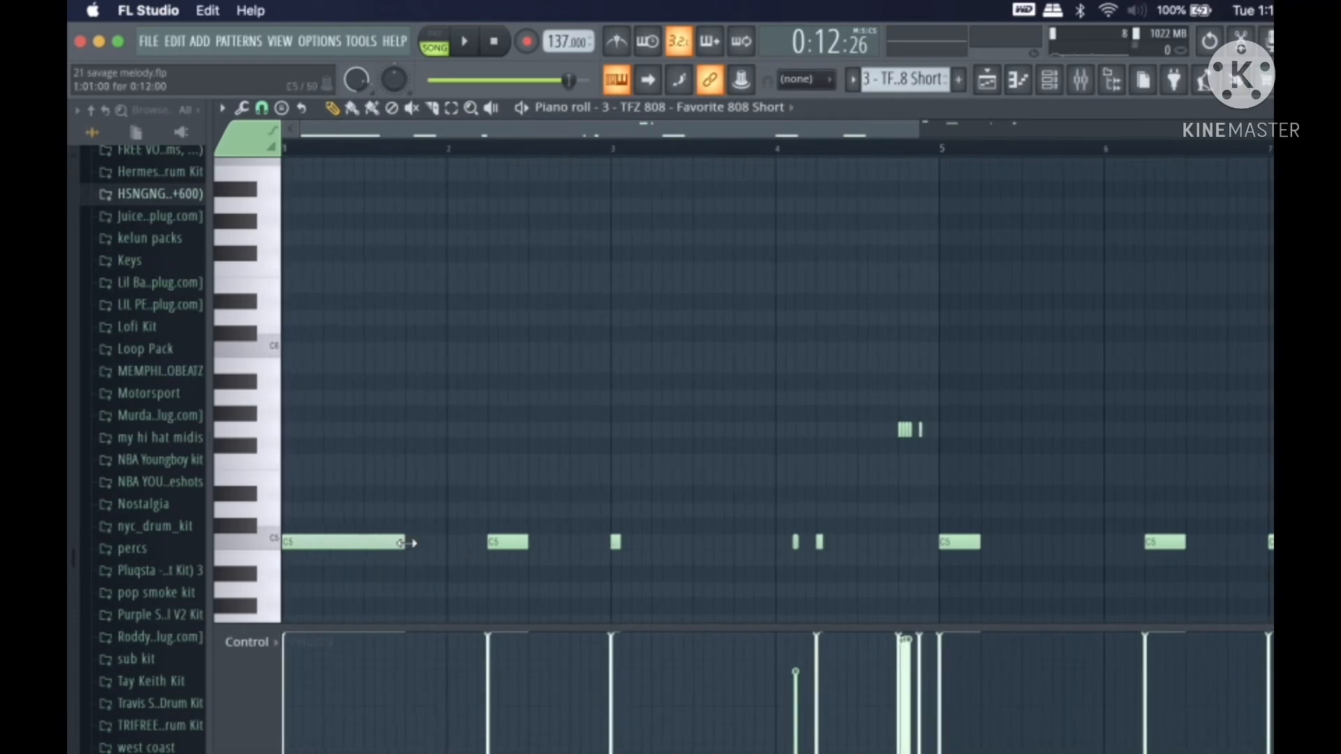
pyautogui.scroll(-3, 396, 543)
pyautogui.click(369, 542)
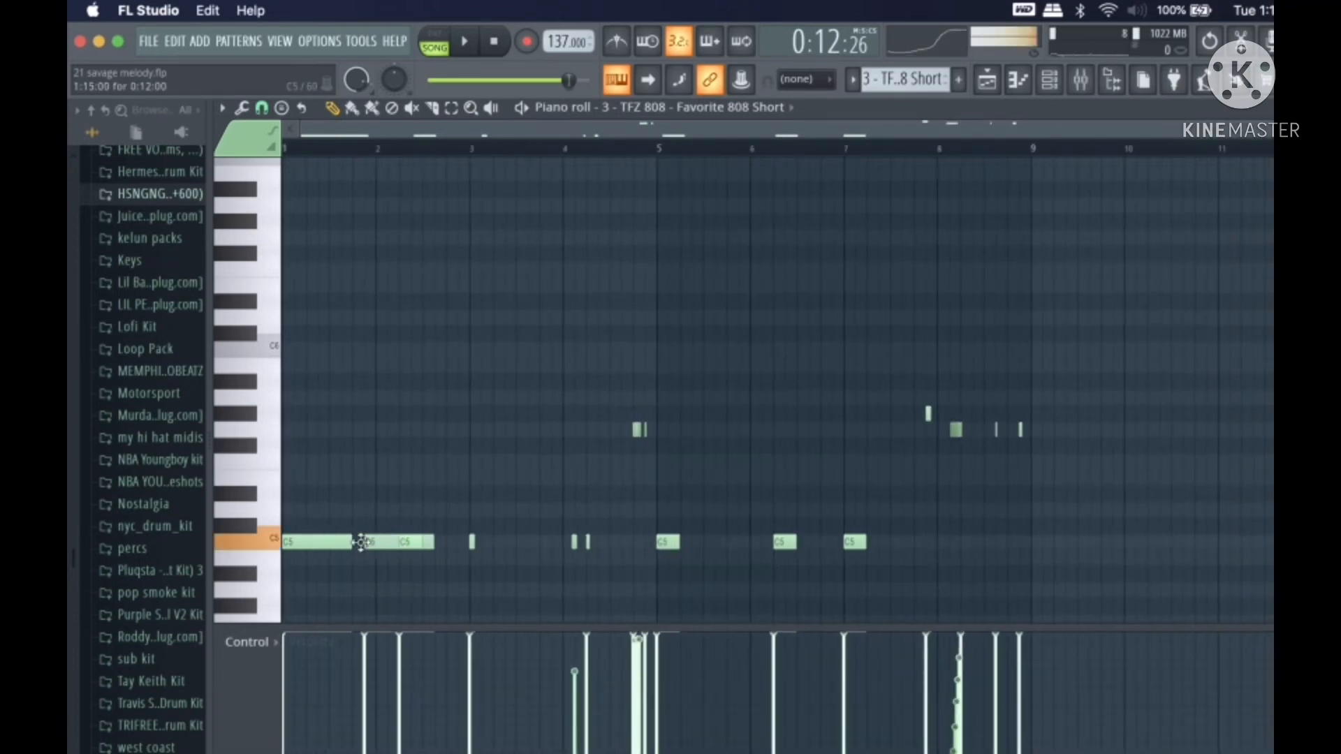
pyautogui.click(496, 511)
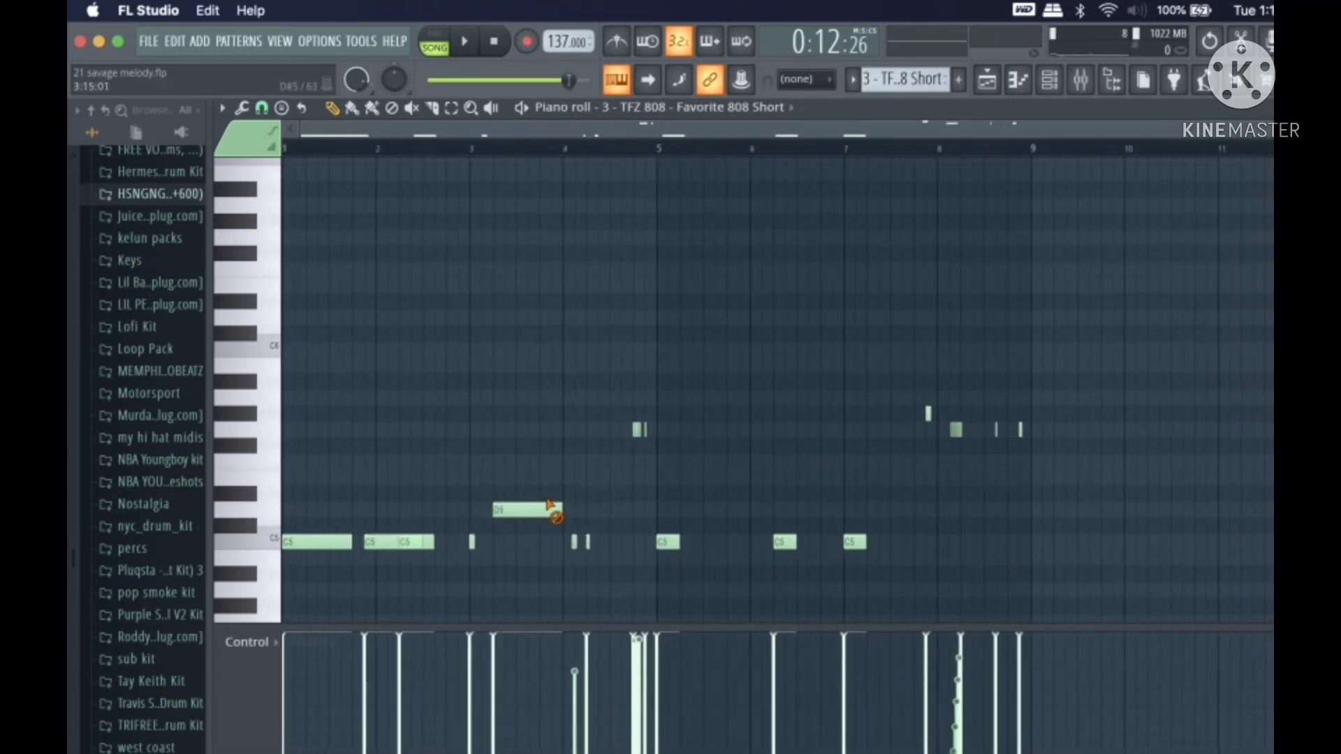
pyautogui.rightClick(506, 511)
pyautogui.rightClick(368, 545)
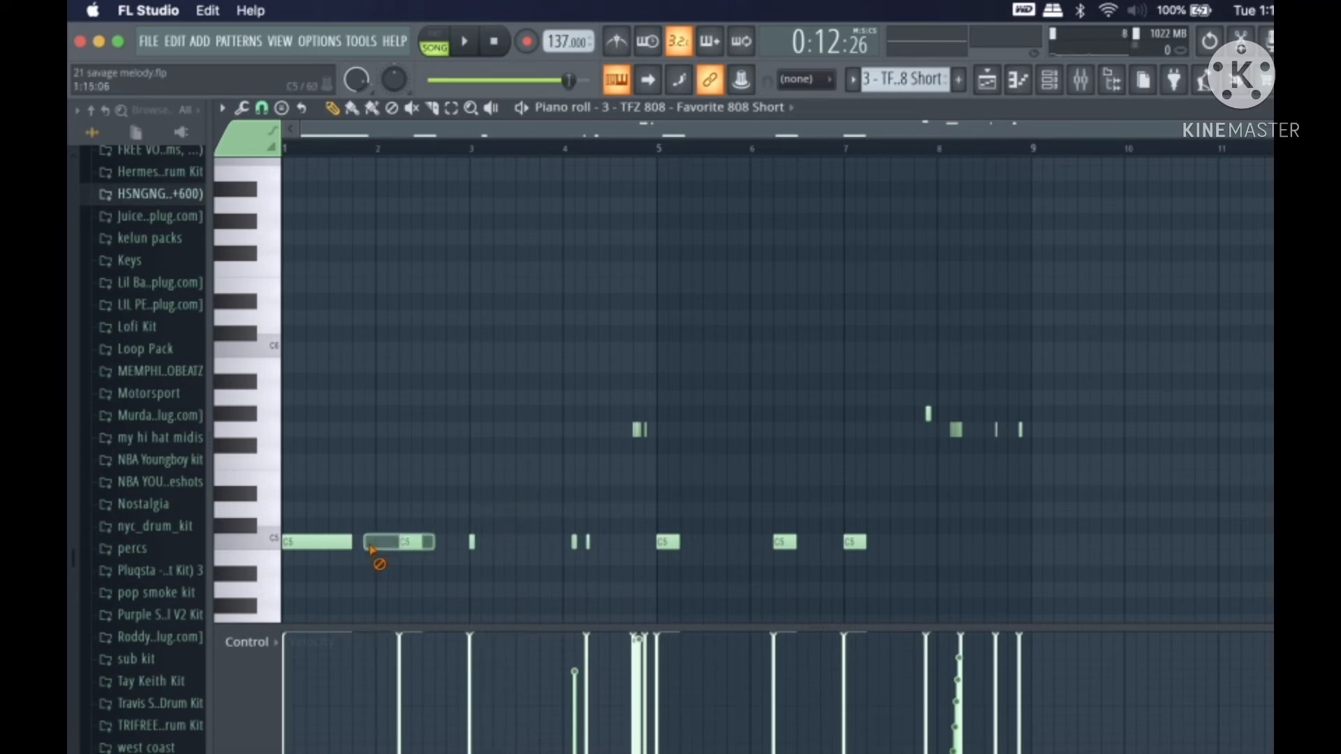
# Step: Play the 808 pattern from bar 1, follow its C5 notes and roll through bar 5, then stop playback
pyautogui.press('space')
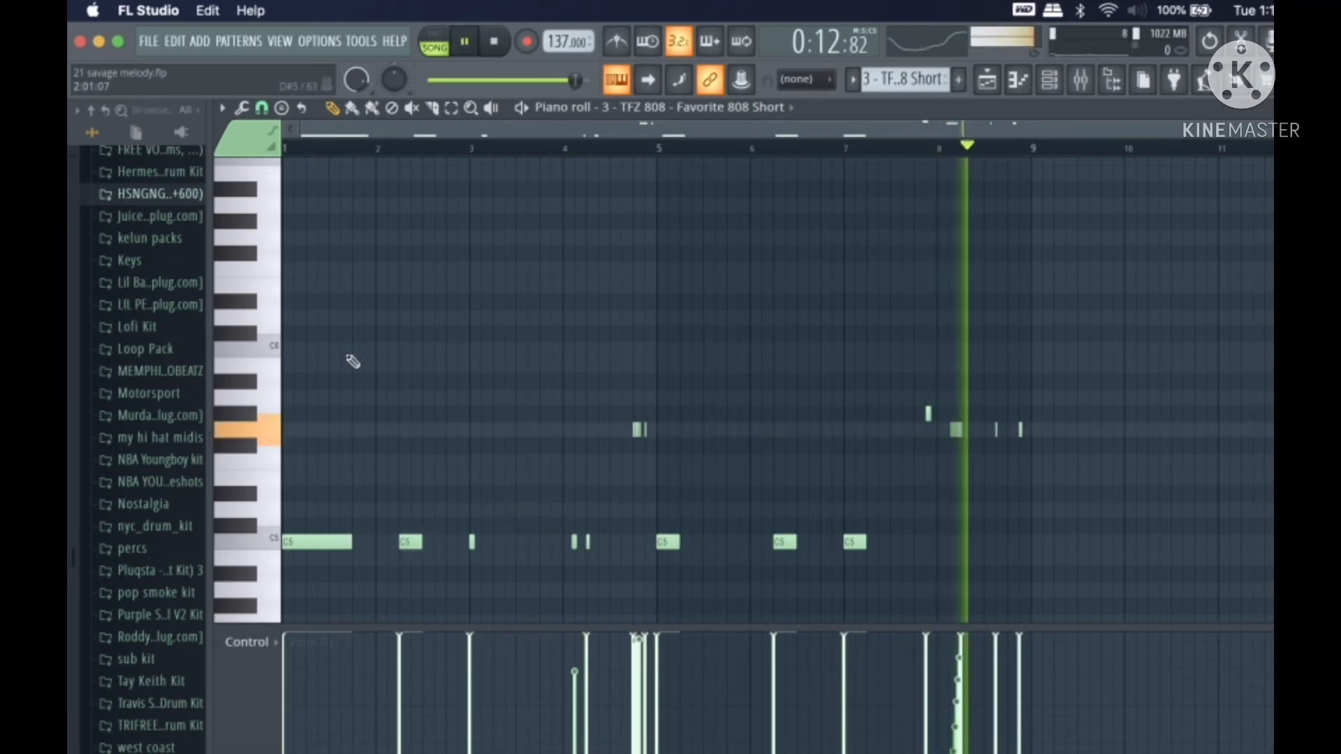
pyautogui.click(338, 150)
pyautogui.moveTo(338, 149); pyautogui.dragTo(279, 149)
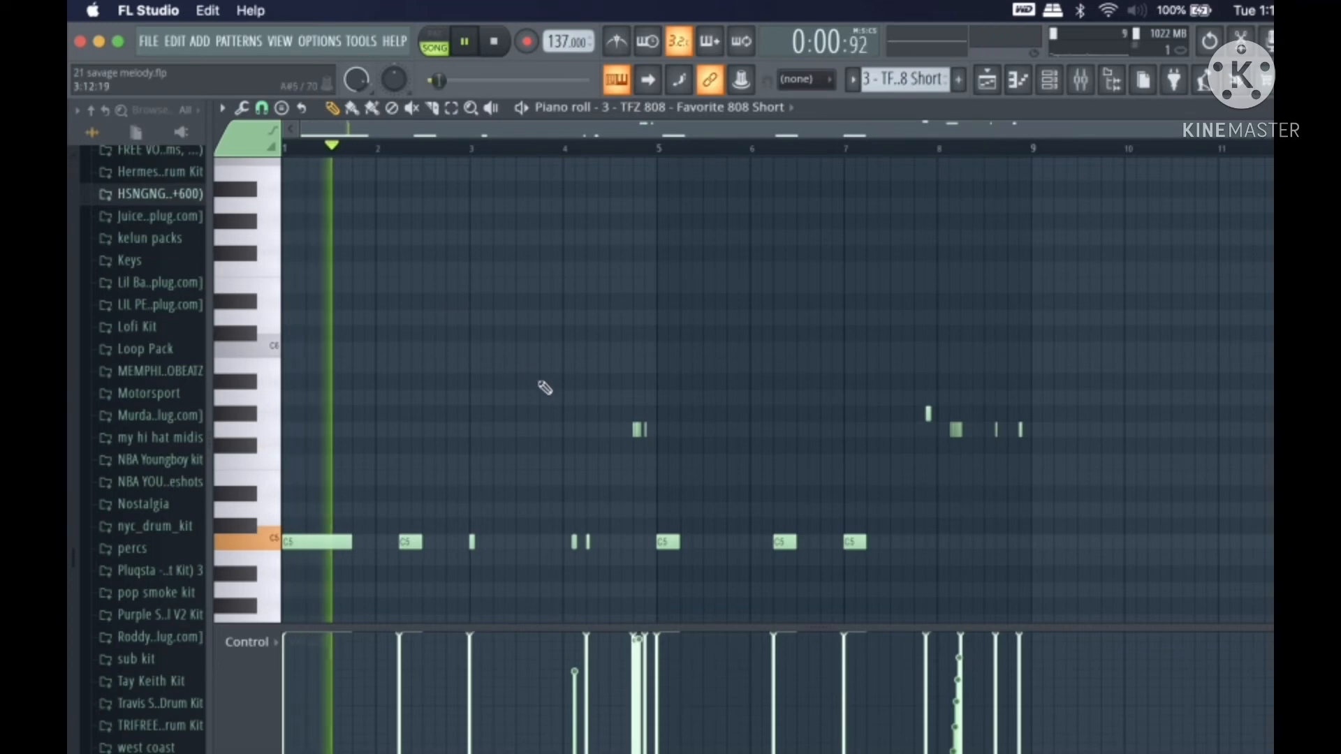
pyautogui.scroll(3, 422, 468)
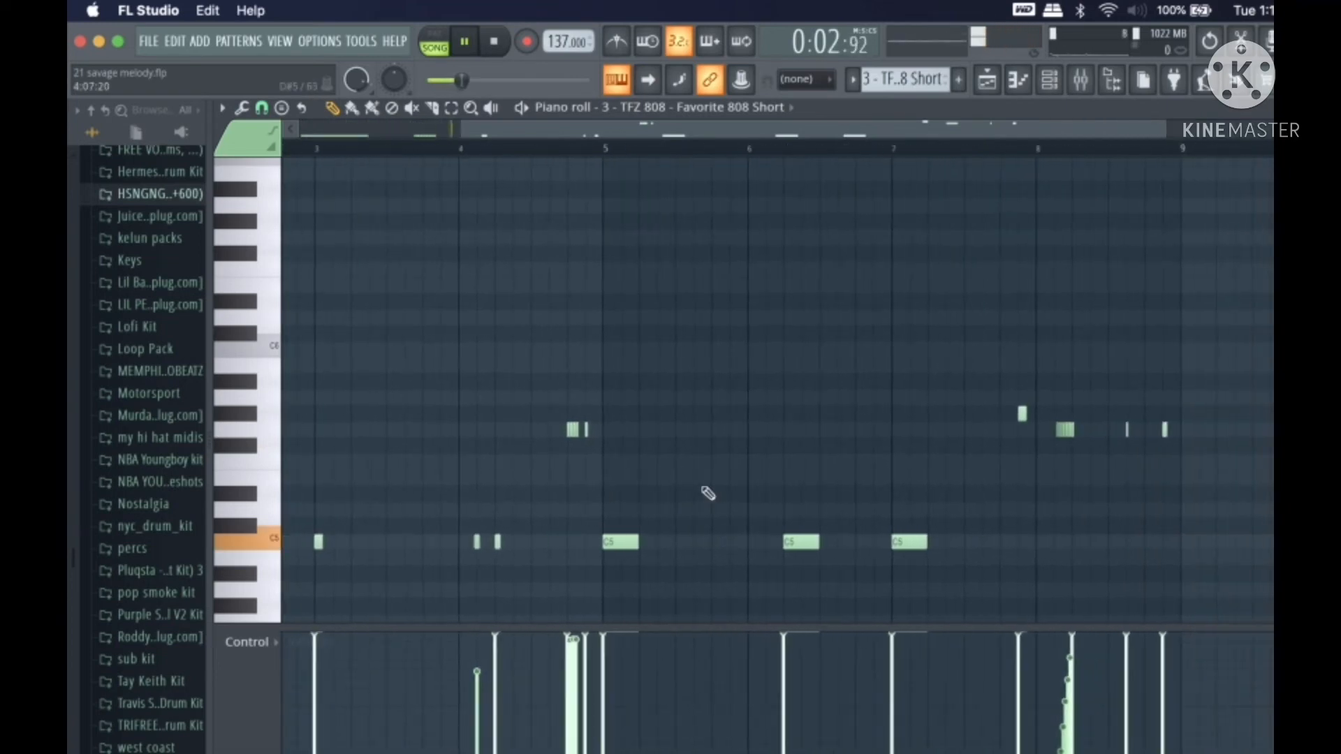
pyautogui.hscroll(2, 707, 516)
pyautogui.scroll(1, 706, 516)
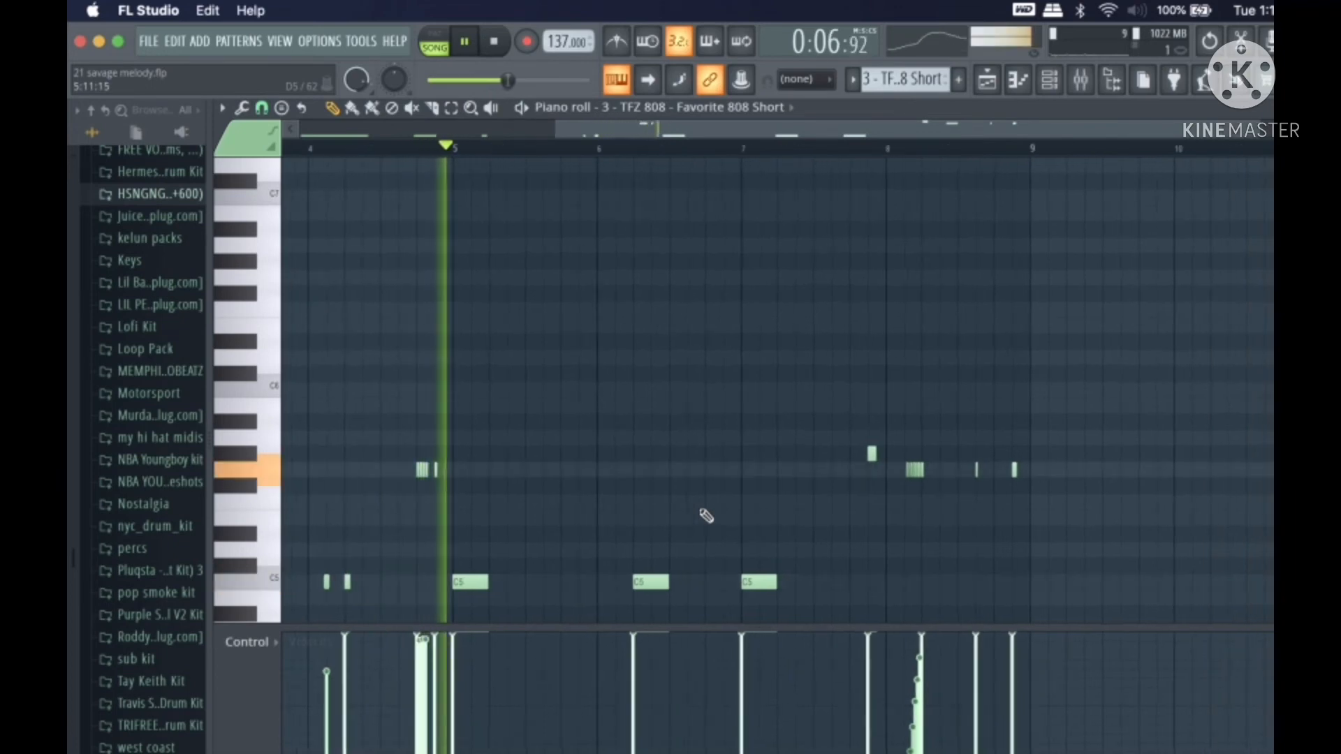
pyautogui.press('space')
# Step: Try two extra C5 notes between the bar 5 and bar 6 hits, audition them from bar 5, then delete them
pyautogui.scroll(-2, 621, 599)
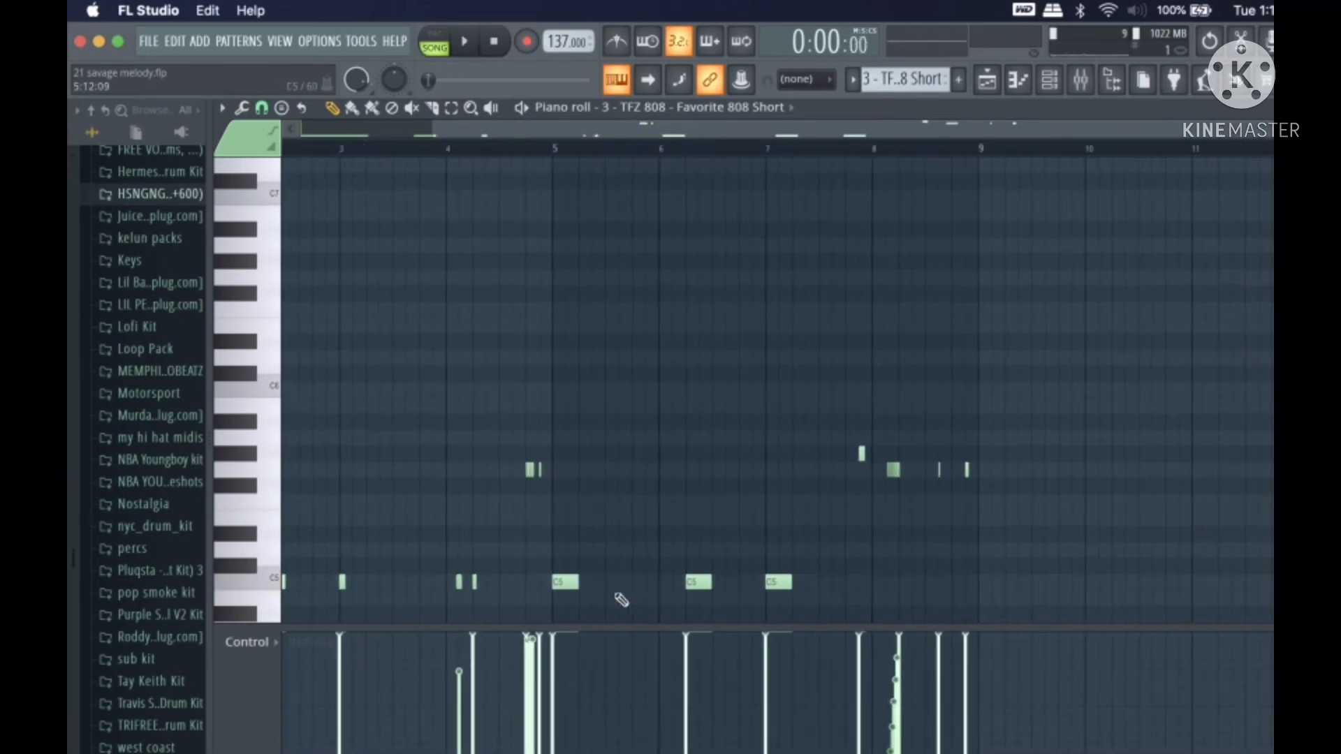
pyautogui.click(613, 579)
pyautogui.click(592, 583)
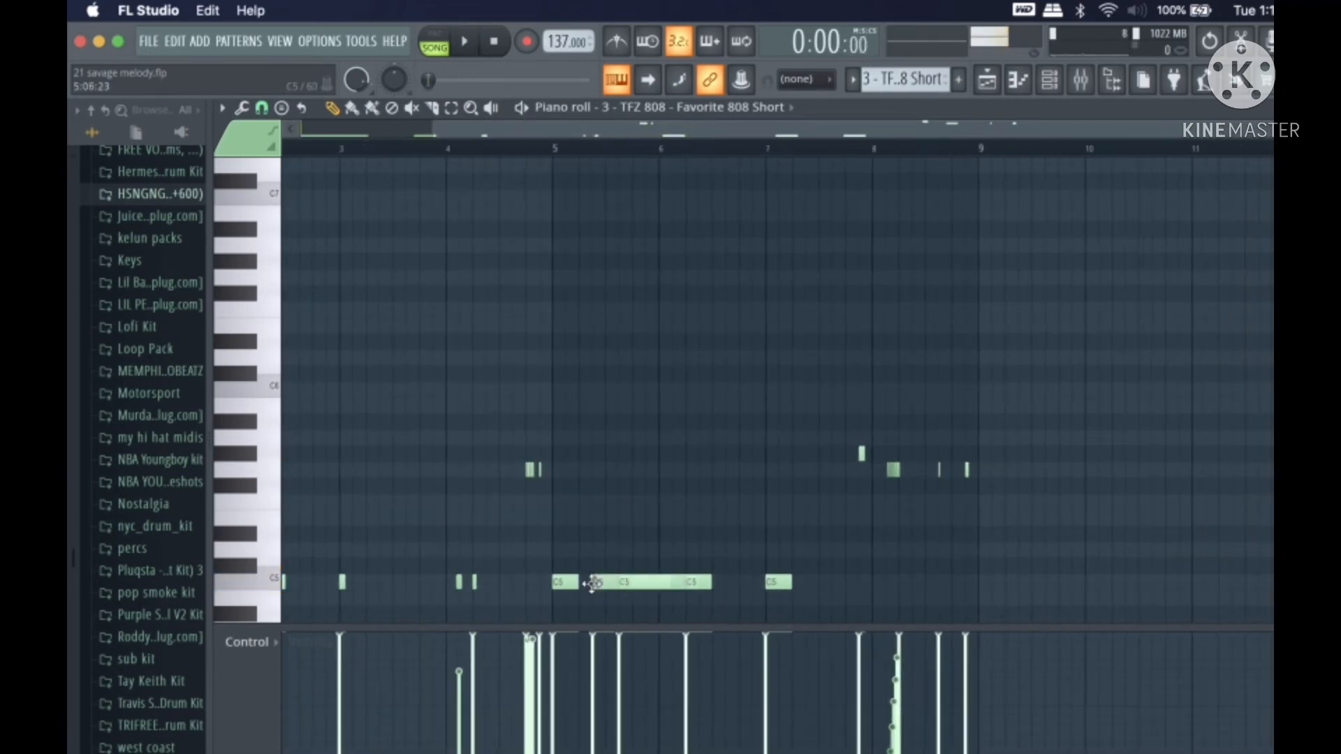
pyautogui.click(567, 150)
pyautogui.press('space')
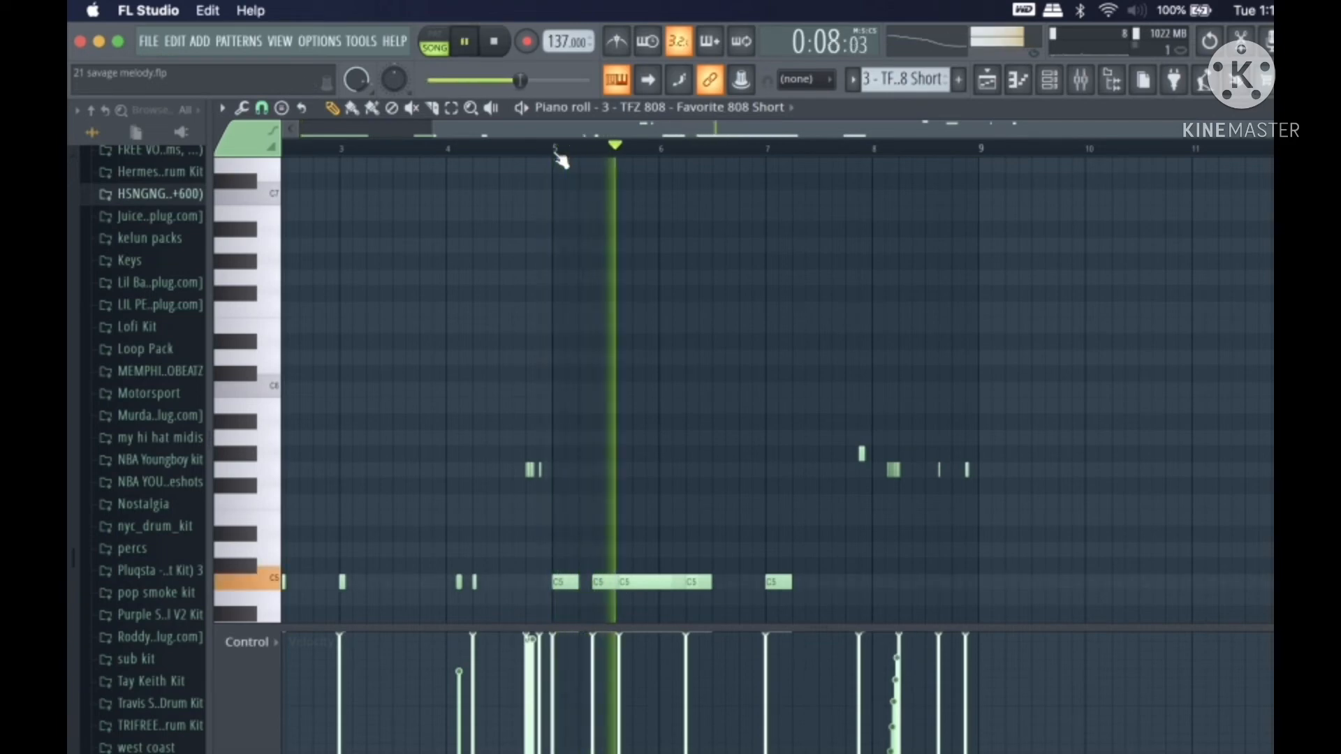
pyautogui.press('space')
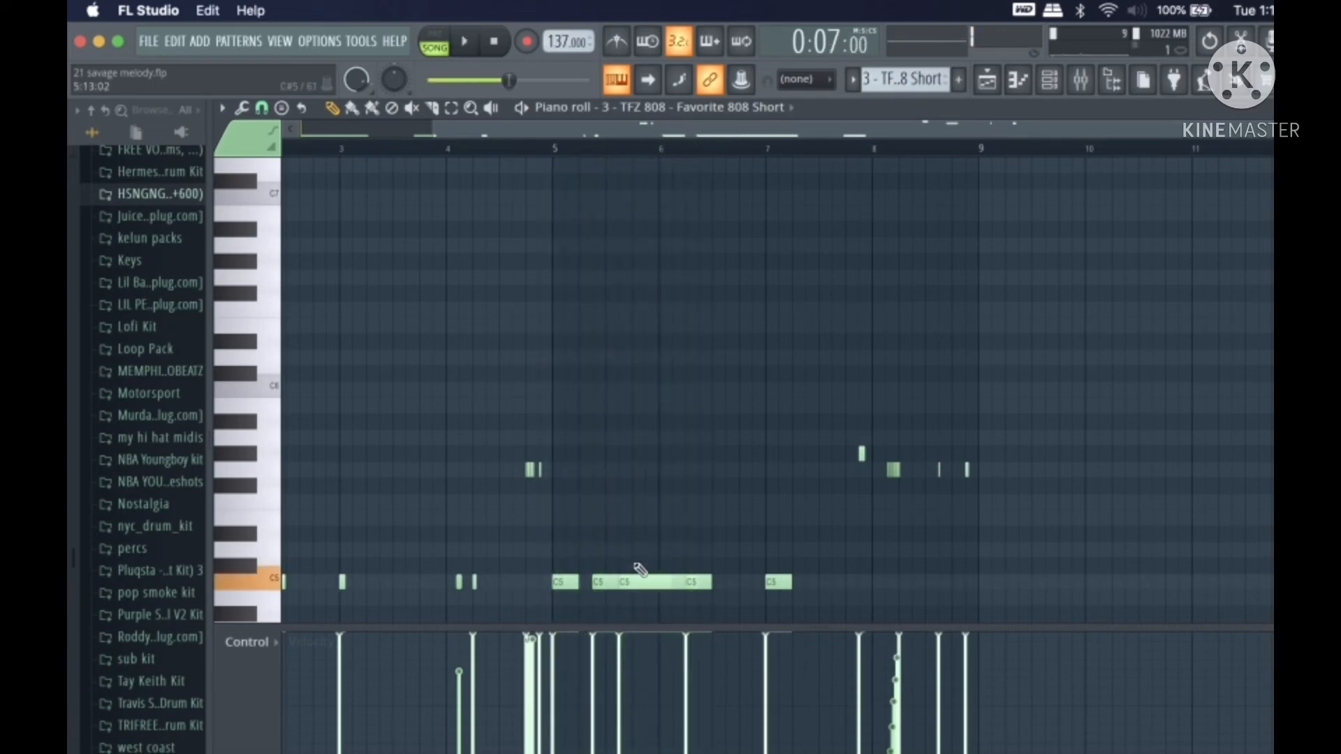
pyautogui.rightClick(632, 581)
# Step: Replay the 808 pattern from bar 5 with its original notes, then stop playback
pyautogui.press('space')
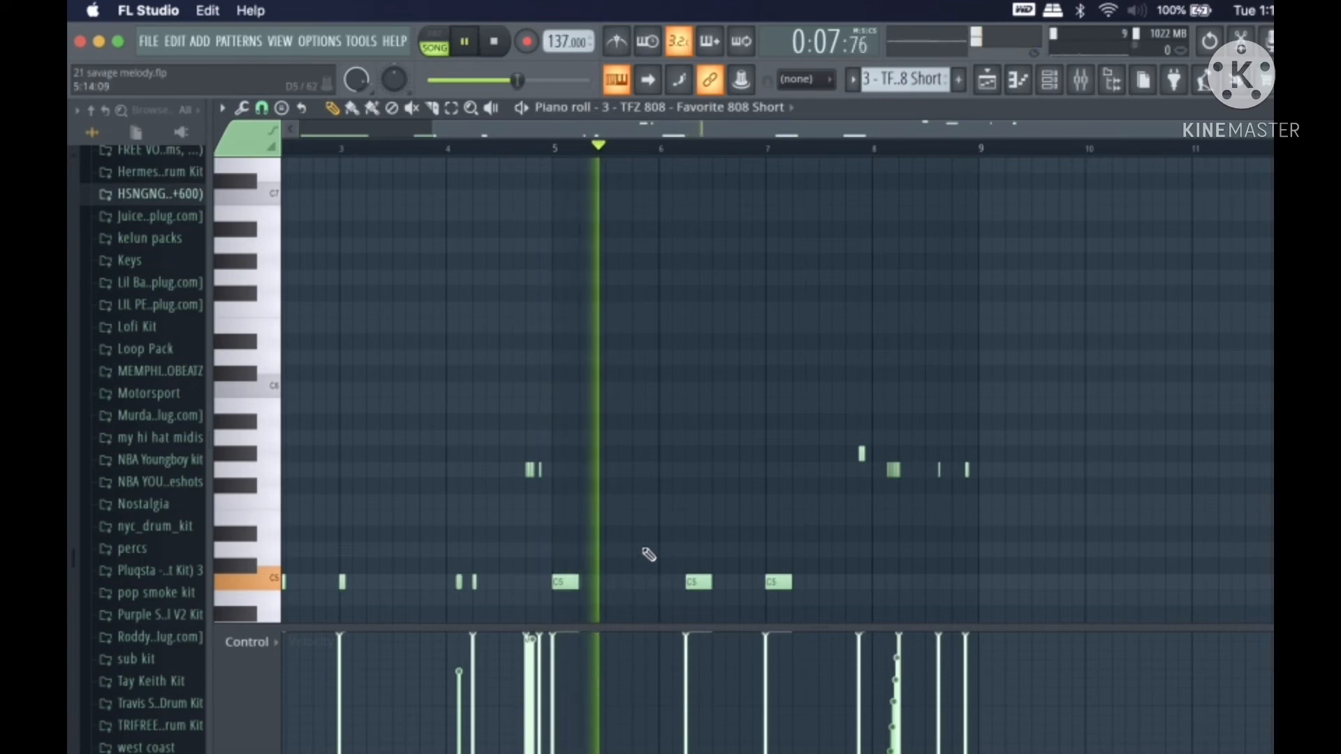
pyautogui.scroll(2, 648, 555)
pyautogui.scroll(-3, 649, 554)
pyautogui.press('space')
# Step: Examine the short C5 notes, the roll and their velocities in bar 4 of the 808 pattern
pyautogui.scroll(2, 643, 553)
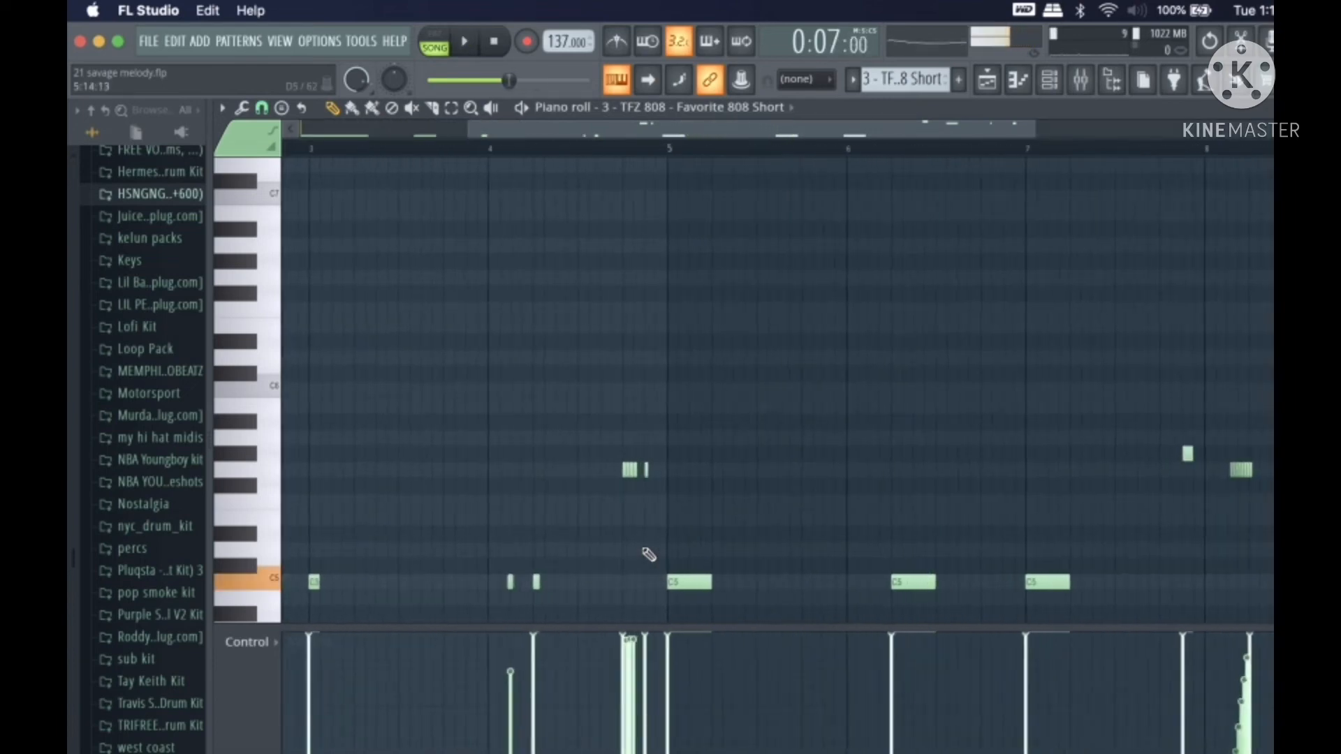
pyautogui.scroll(2, 745, 641)
pyautogui.scroll(-3, 745, 641)
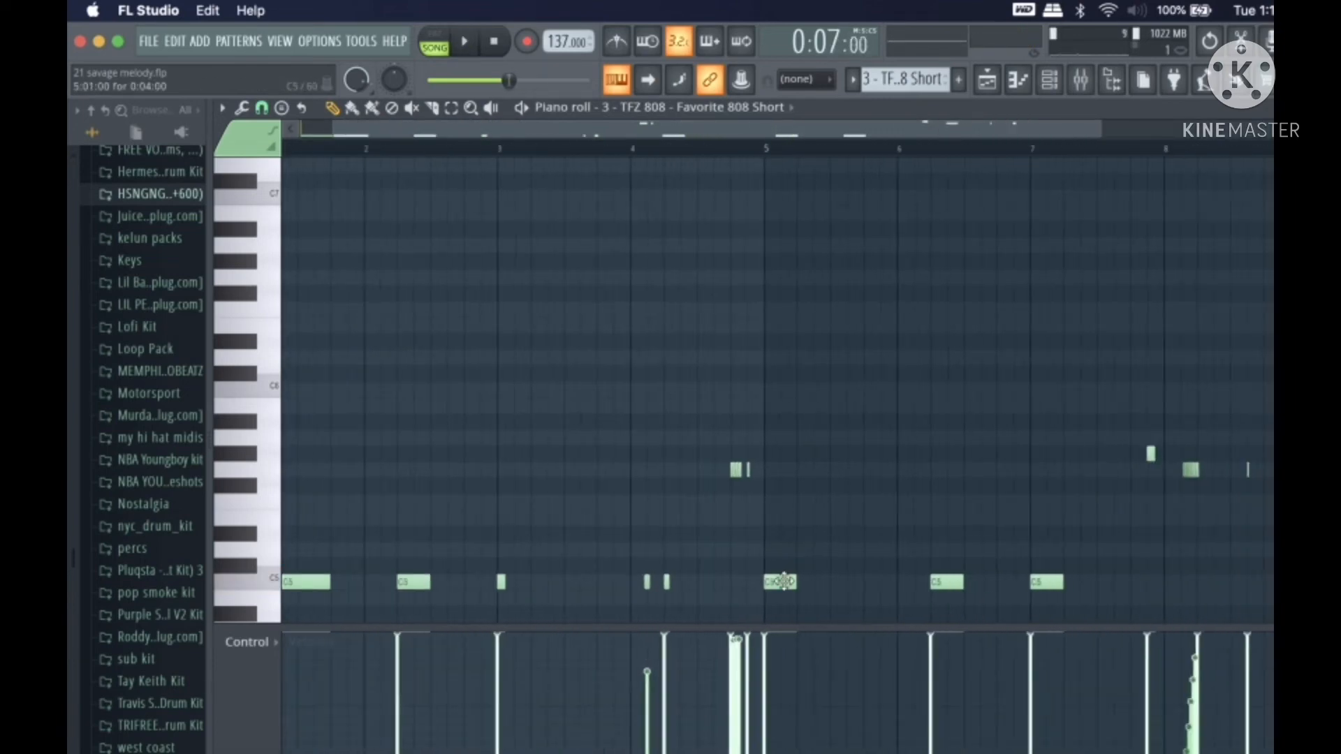
pyautogui.scroll(2, 651, 603)
pyautogui.scroll(-3, 650, 602)
pyautogui.scroll(4, 646, 628)
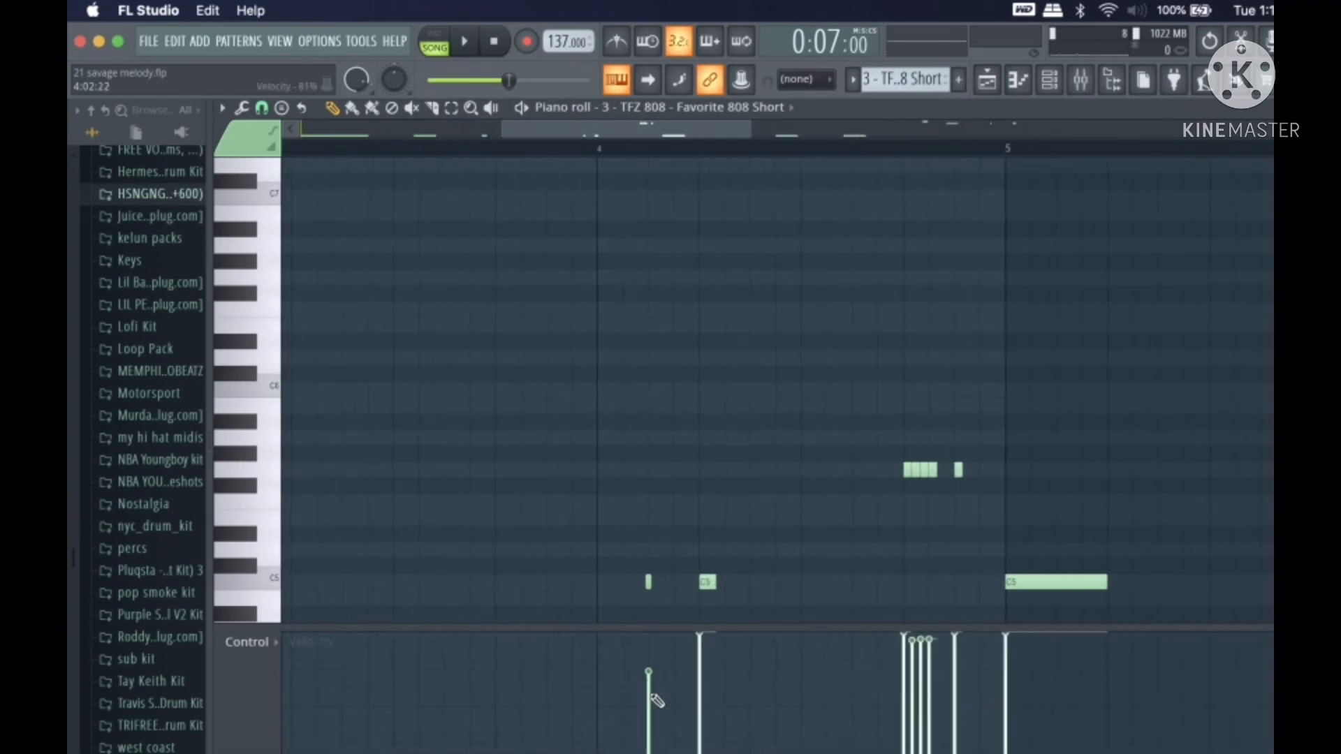
pyautogui.scroll(-4, 717, 560)
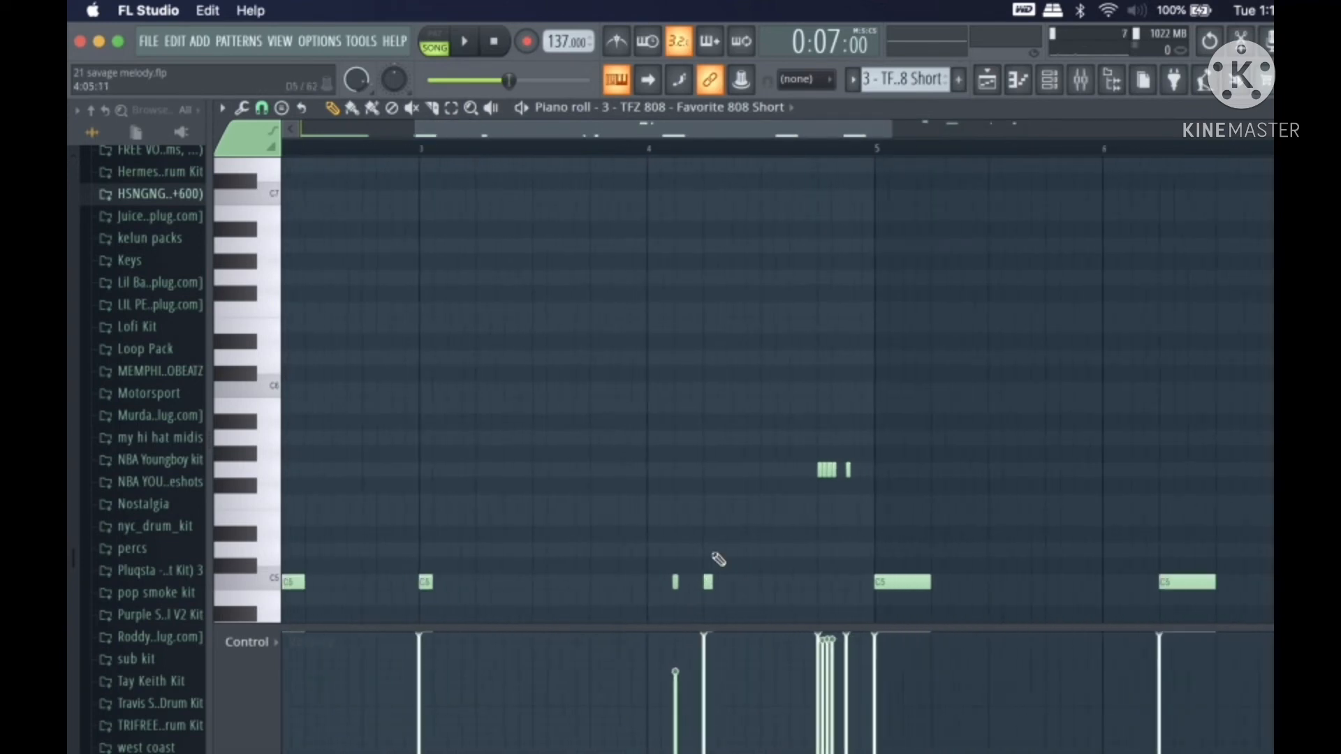
# Step: Examine the higher notes and roll at the end of the 808 pattern and play them from bar 8
pyautogui.hscroll(3, 1175, 535)
pyautogui.scroll(2, 1174, 532)
pyautogui.scroll(3, 775, 553)
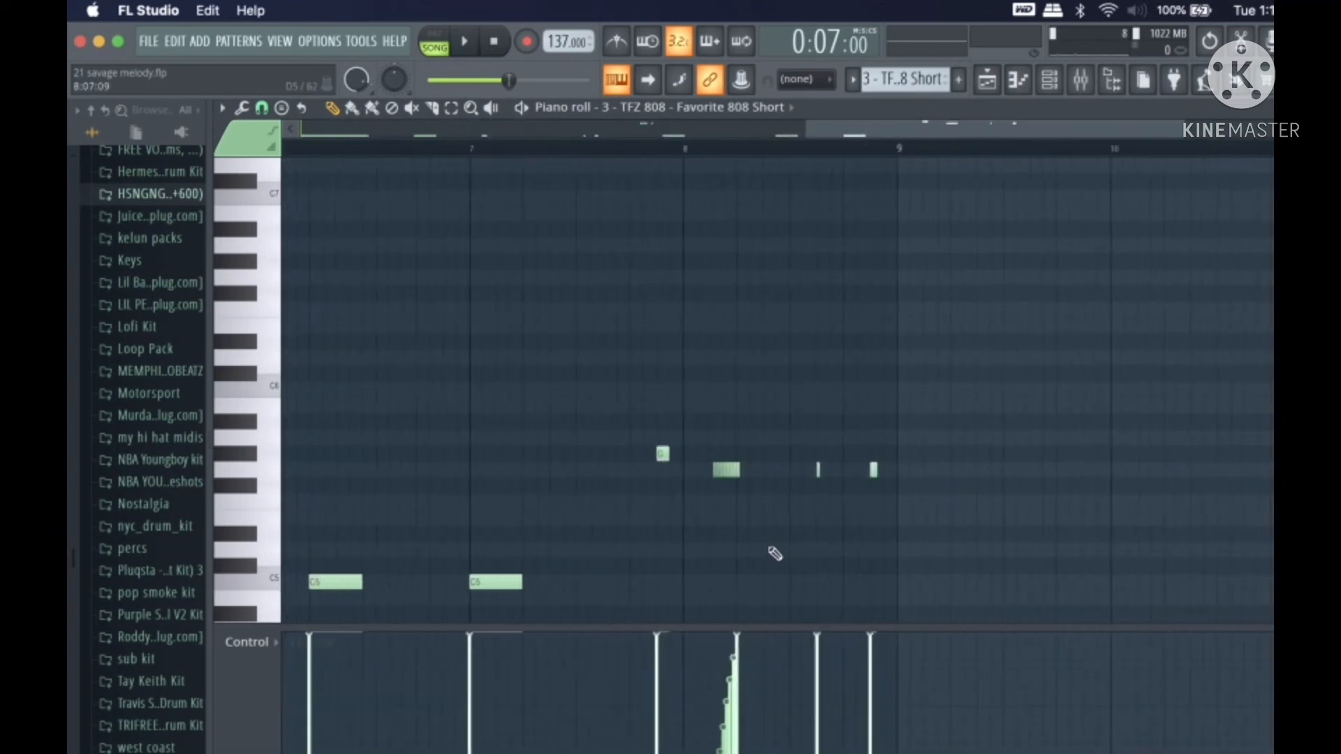
pyautogui.press('space')
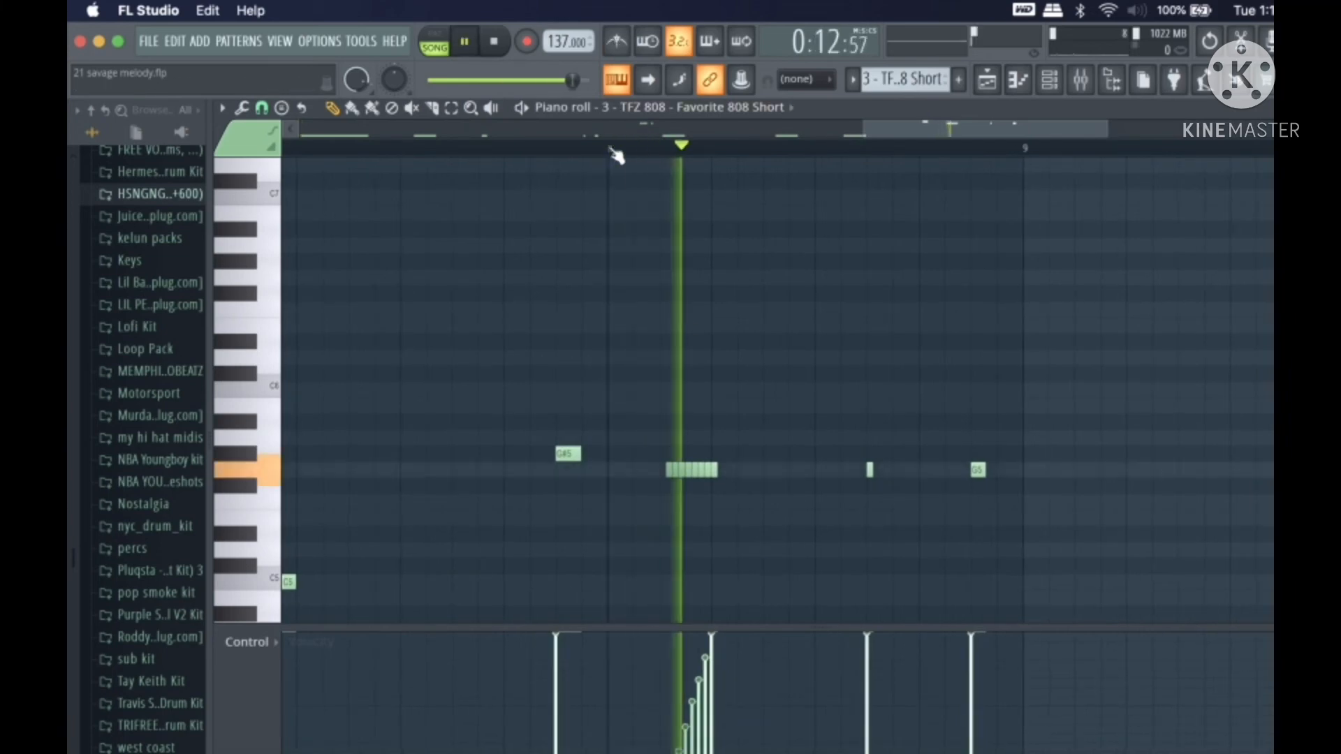
pyautogui.scroll(-3, 588, 445)
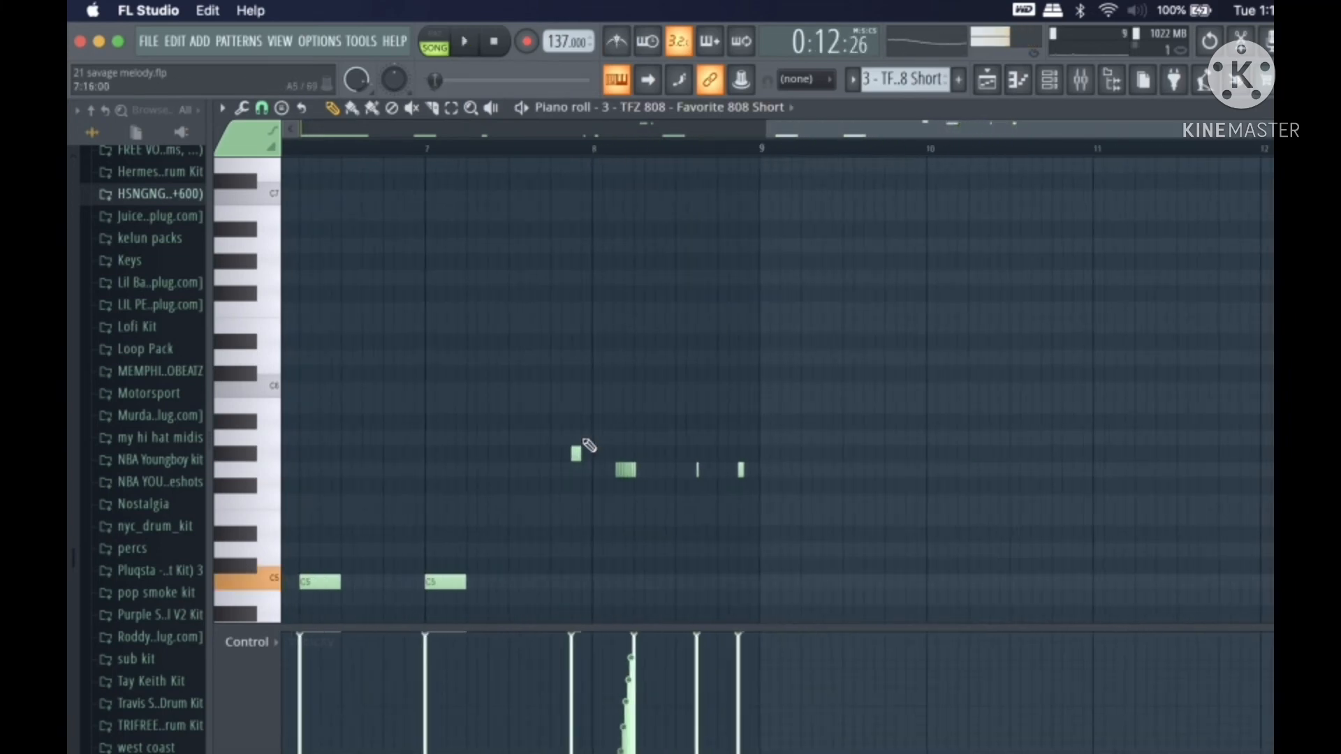
pyautogui.press('space')
# Step: Inspect the note pan of the bar 8 roll, switch back to note velocity and replay the roll
pyautogui.click(265, 649)
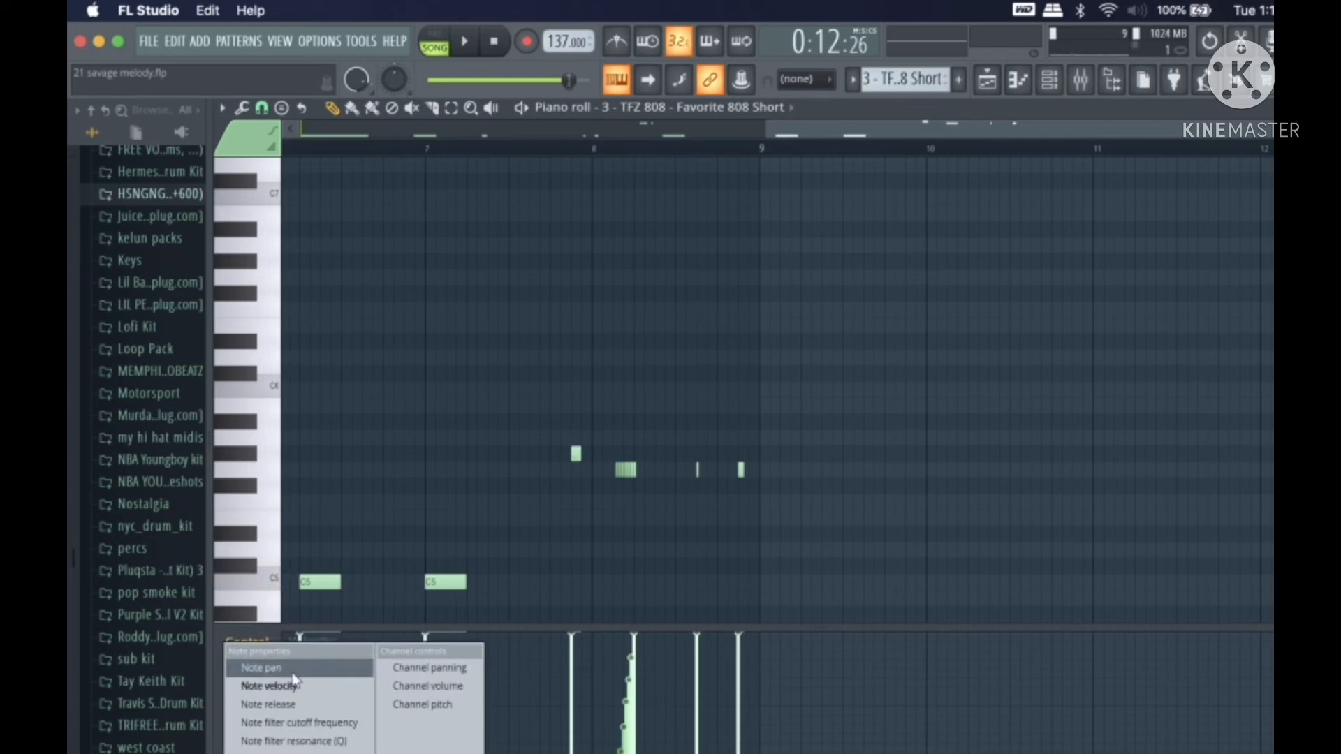
pyautogui.click(290, 665)
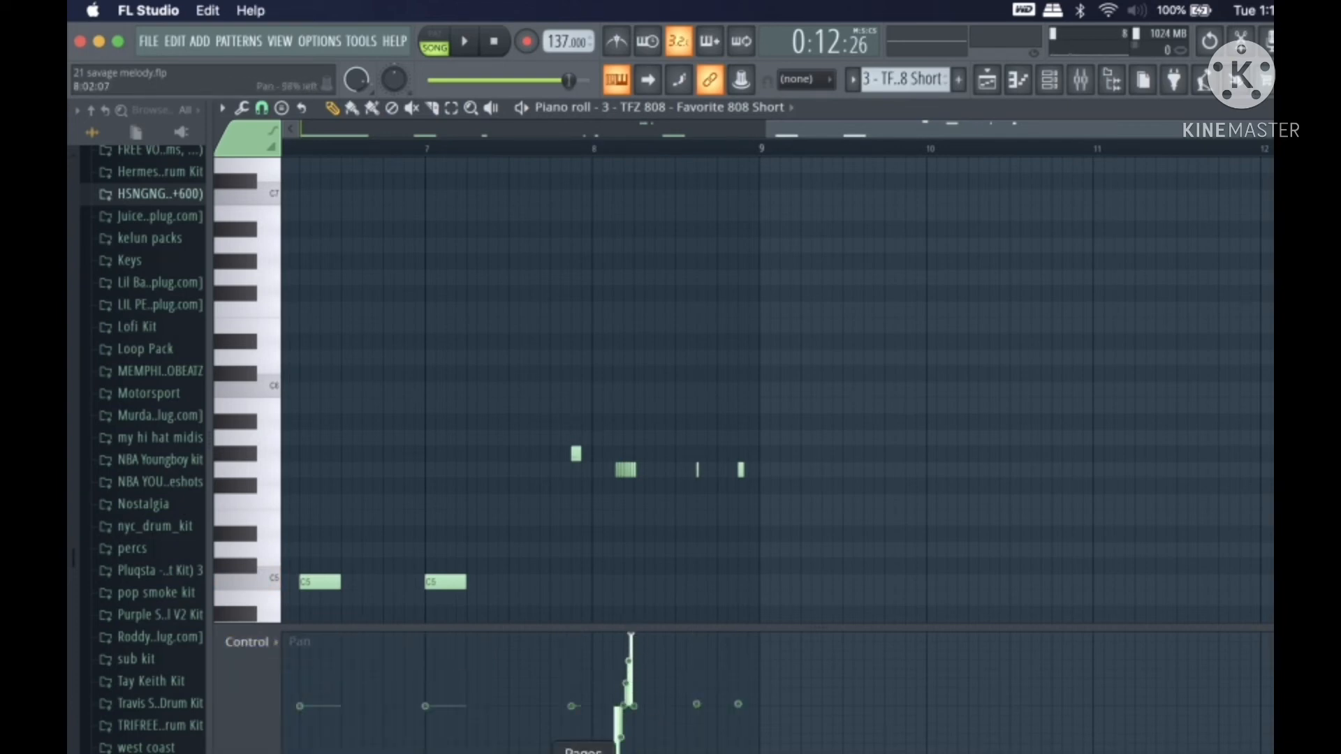
pyautogui.click(241, 641)
pyautogui.click(325, 687)
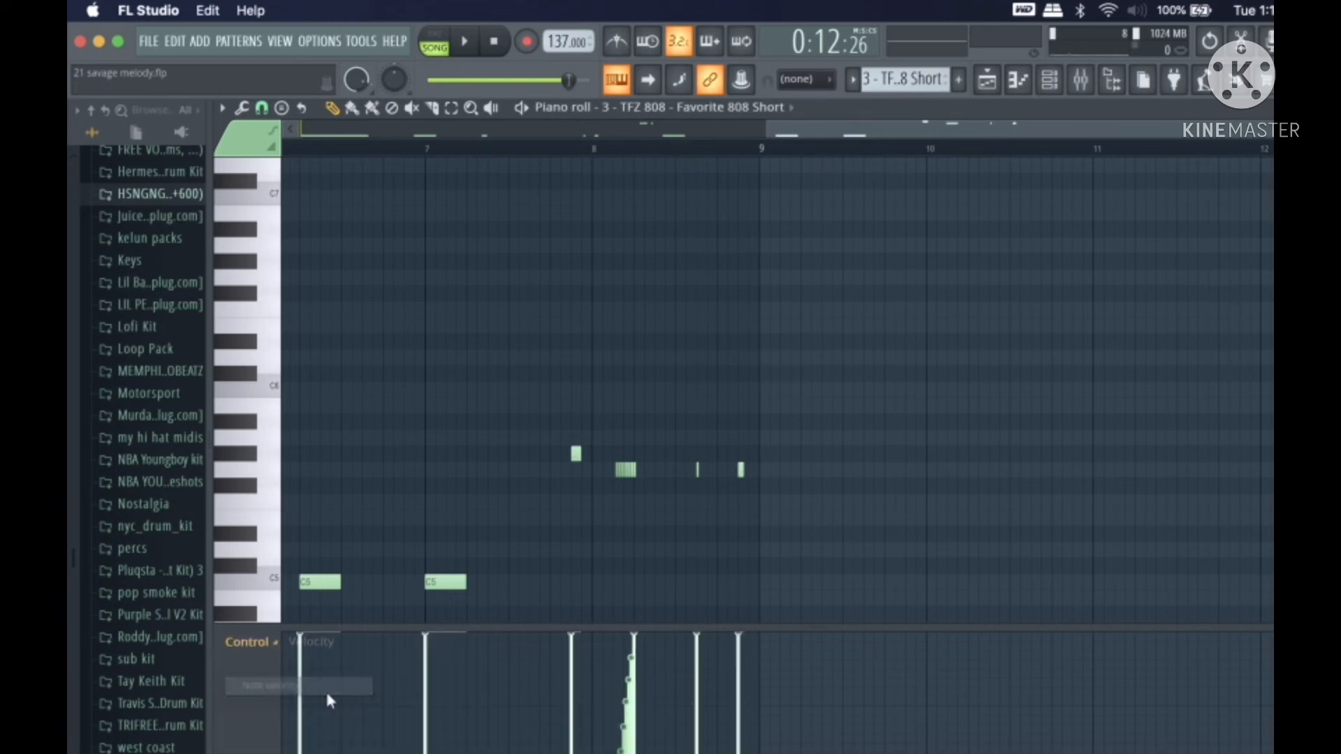
pyautogui.press('space')
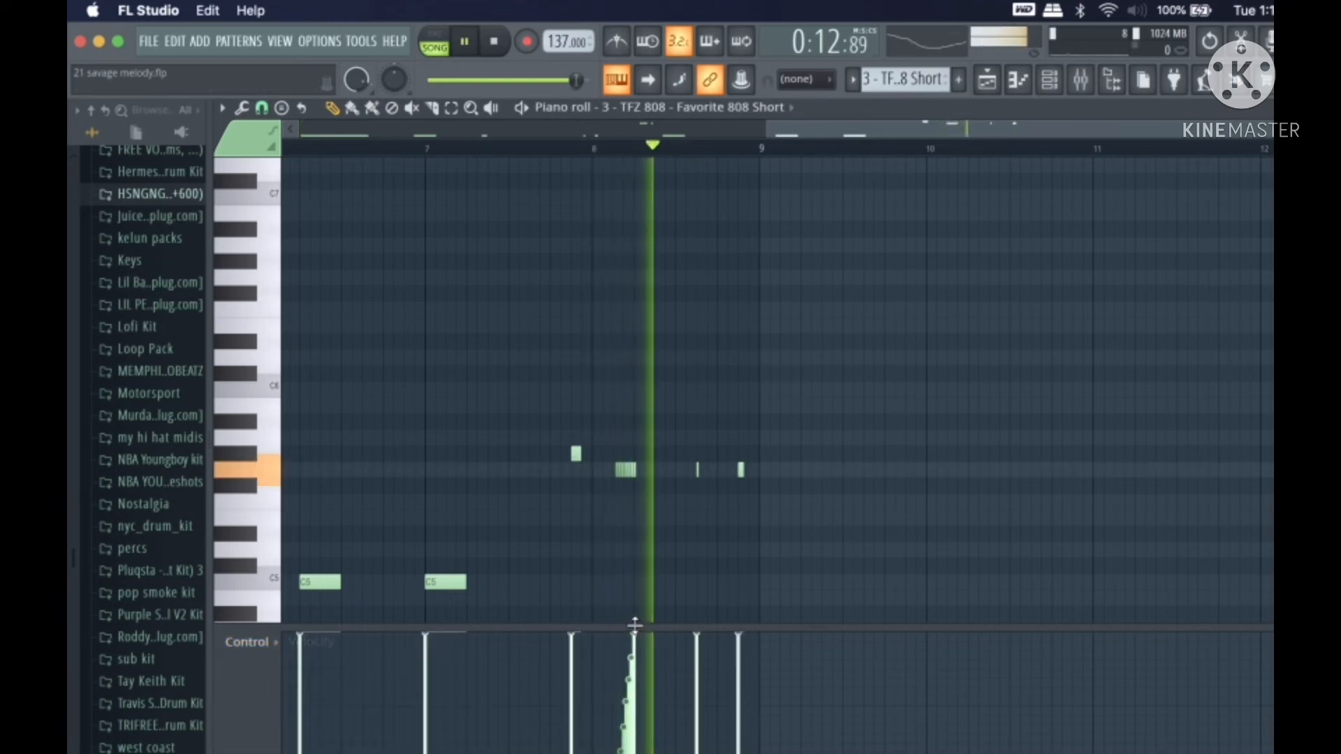
pyautogui.press('space')
pyautogui.scroll(-3, 696, 453)
pyautogui.scroll(-2, 700, 458)
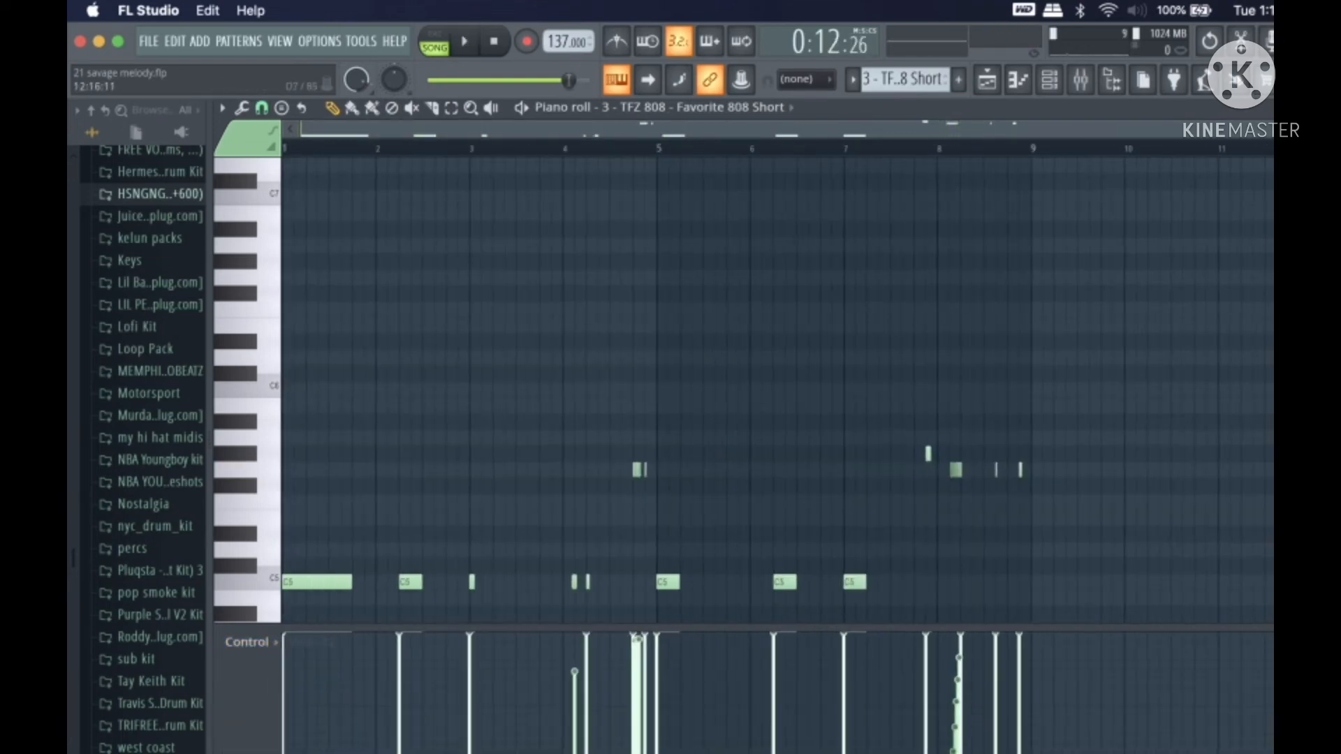
# Step: Return to the playlist, enable Track 13 with the Open Hat - Southside clip and mute Track 12
pyautogui.press('Escape')
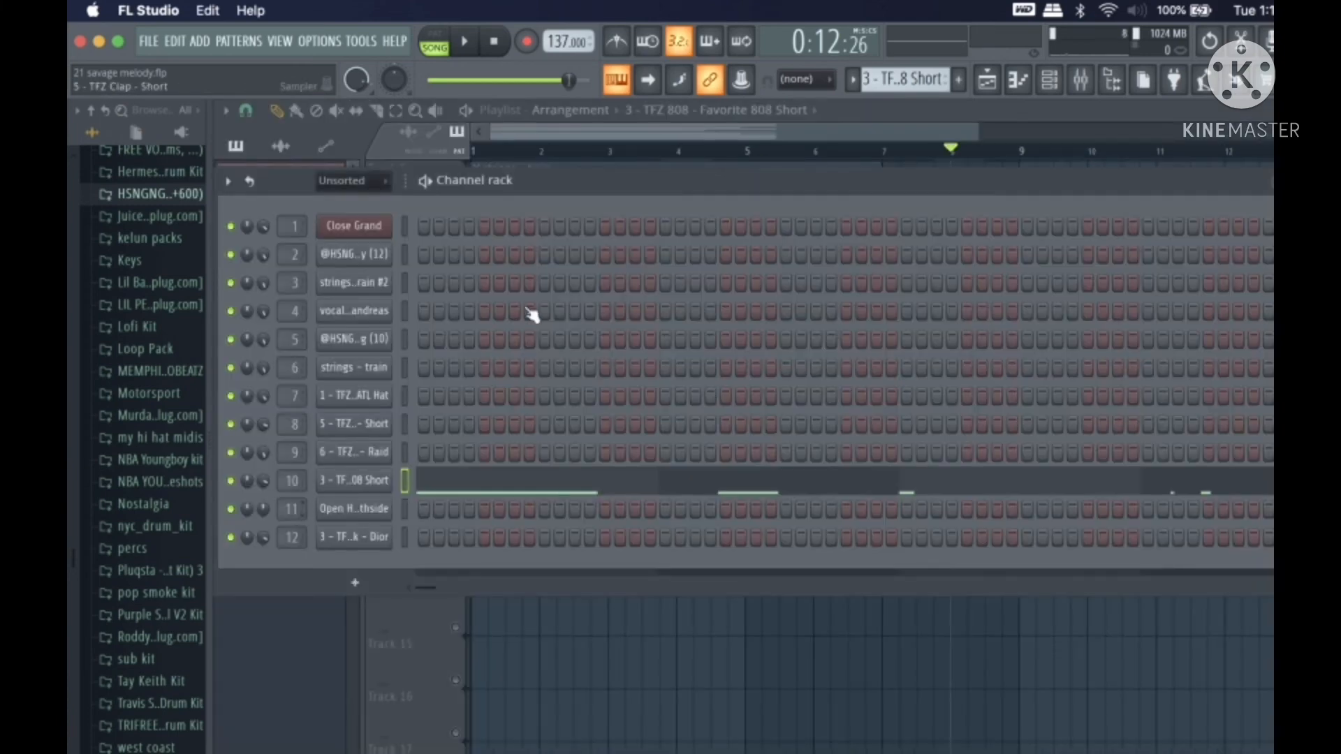
pyautogui.click(604, 131)
pyautogui.scroll(-3, 576, 437)
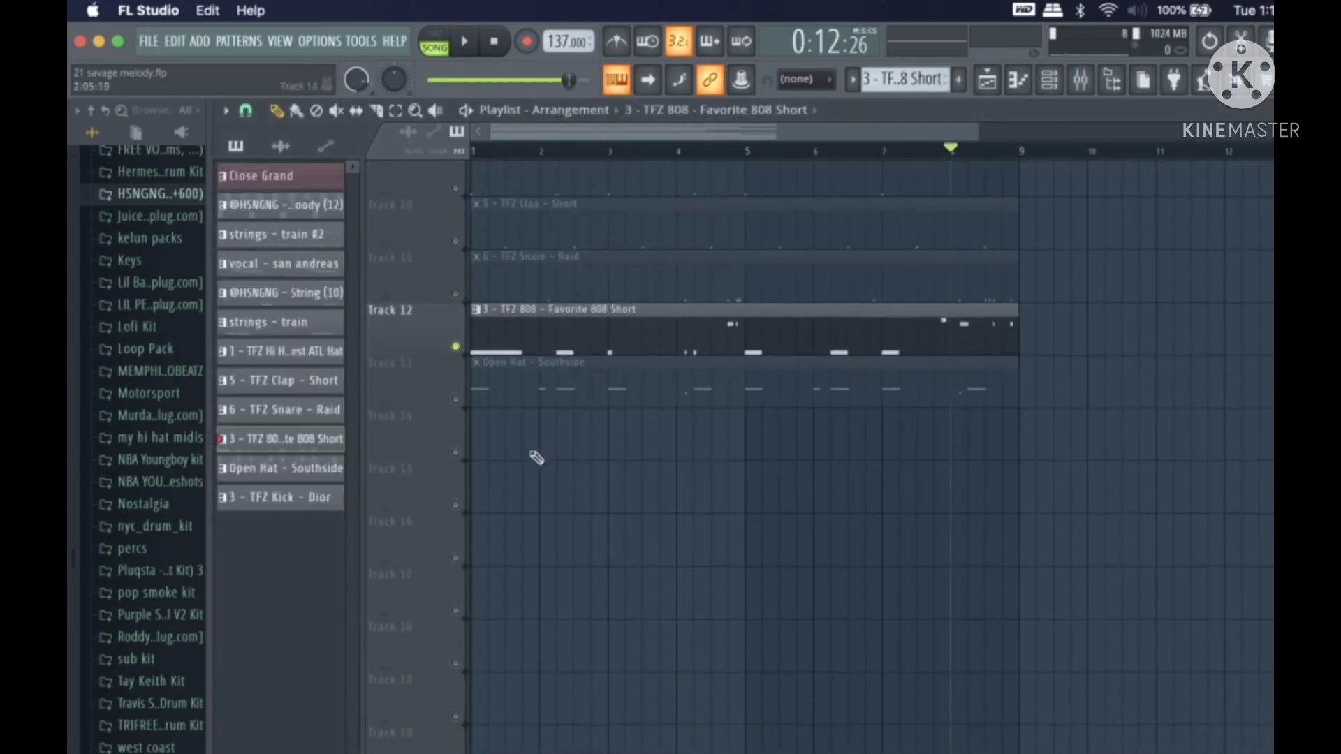
pyautogui.click(454, 400)
pyautogui.click(454, 347)
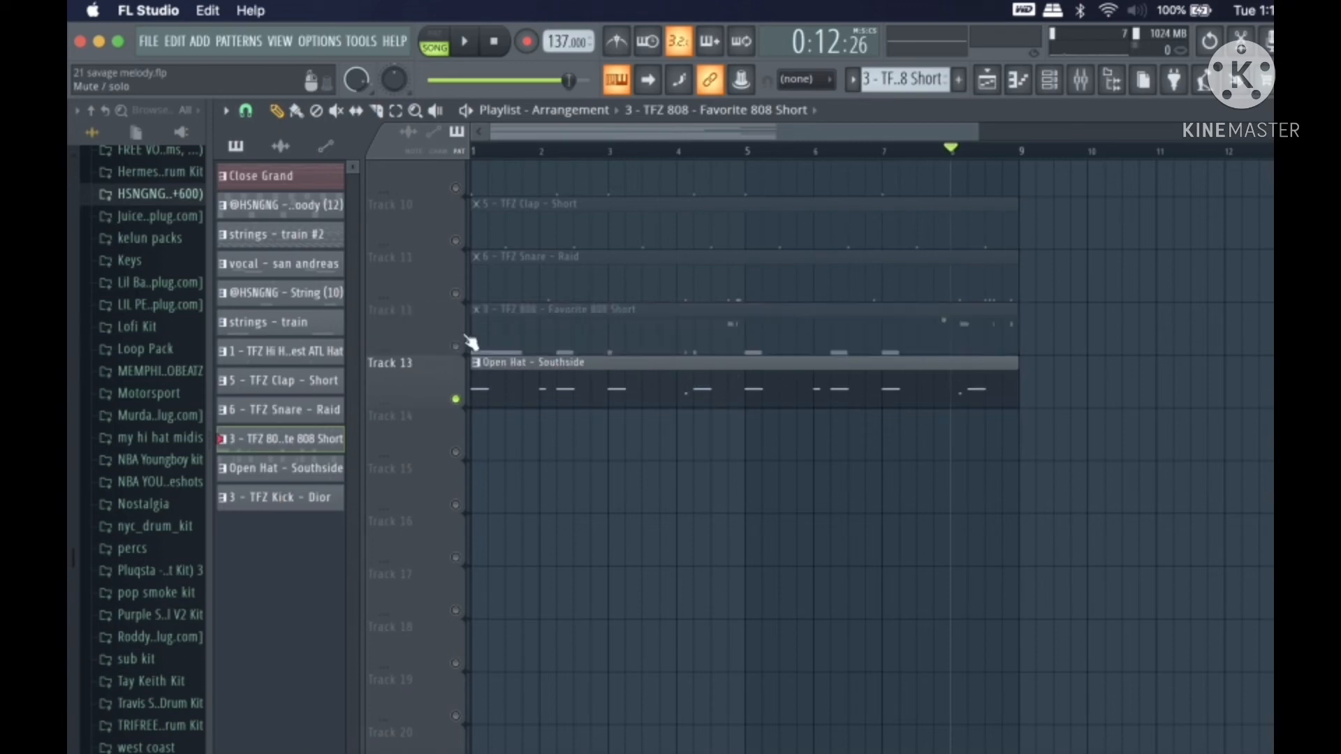
# Step: Open the Open Hat - Southside pattern in the piano roll and delete the stray B4 note drawn in bar 4
pyautogui.scroll(3, 579, 387)
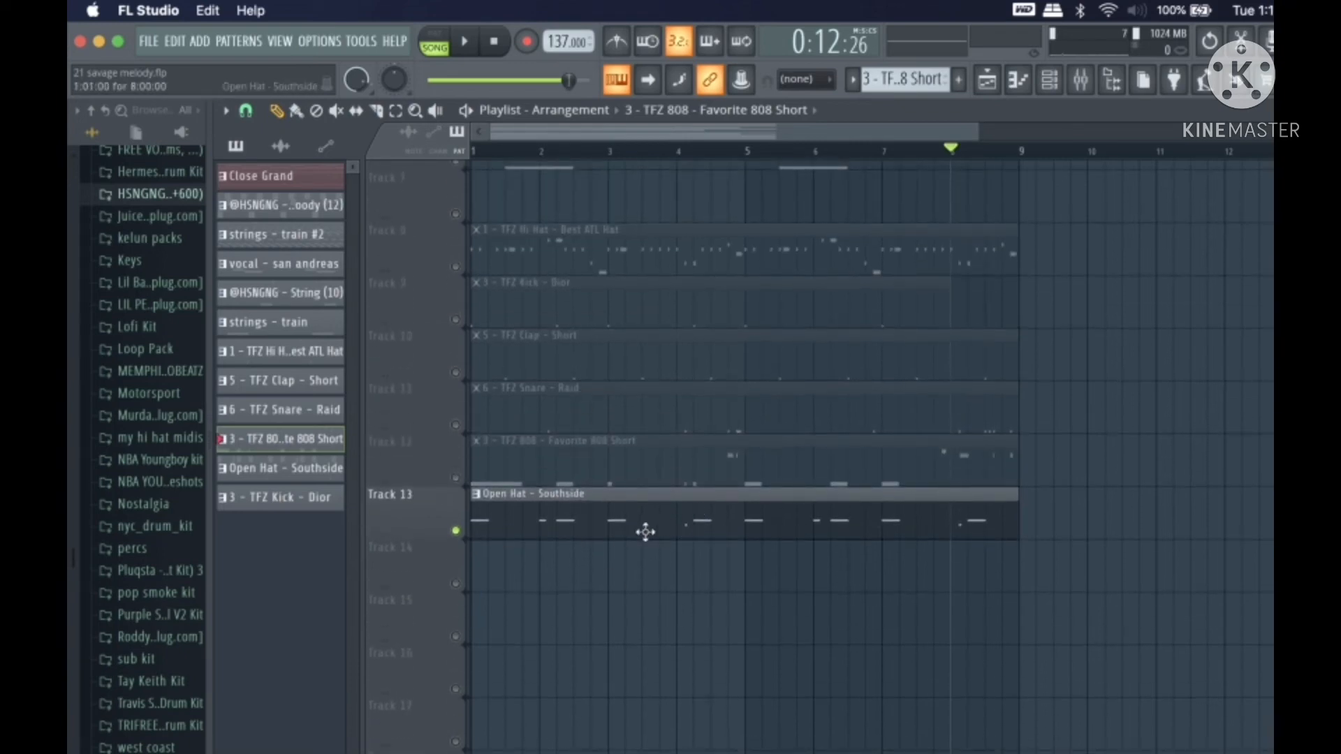
pyautogui.doubleClick(593, 533)
pyautogui.moveTo(503, 537); pyautogui.dragTo(500, 605)
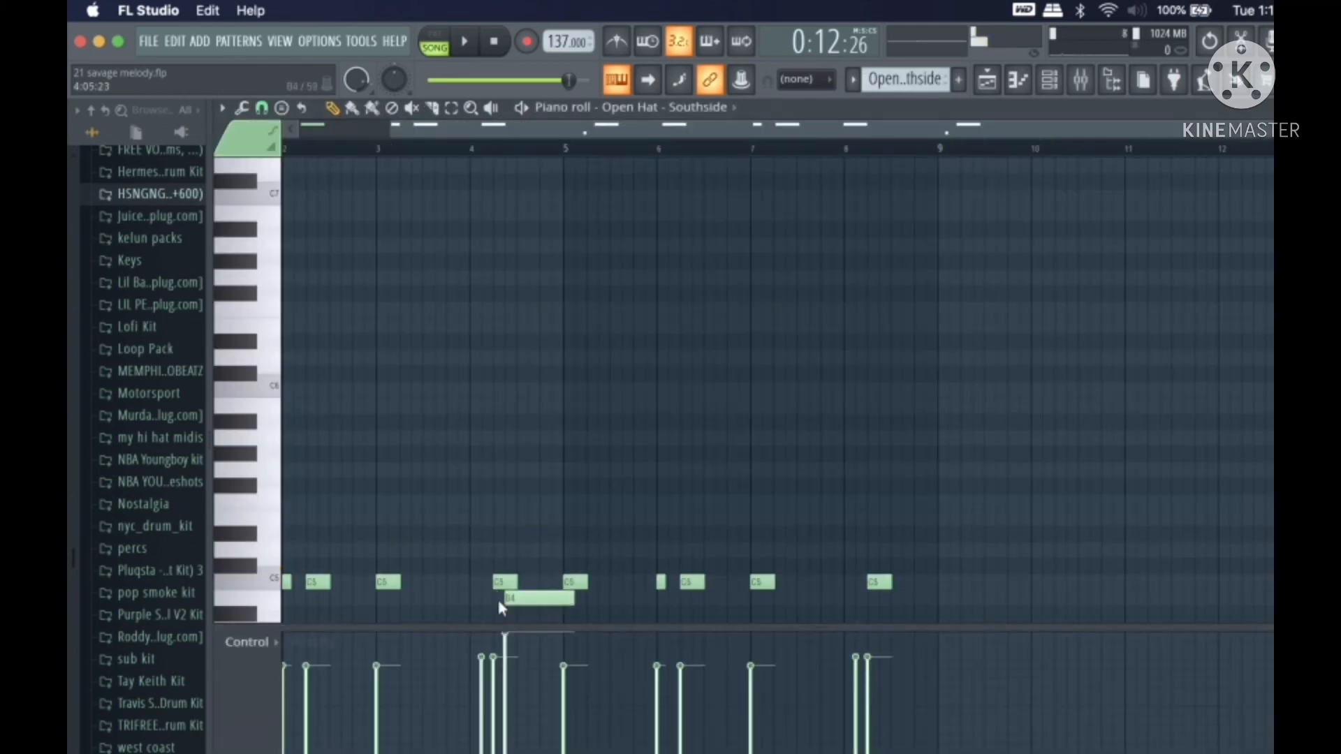
pyautogui.rightClick(550, 598)
pyautogui.hscroll(-3, 554, 607)
pyautogui.scroll(-5, 554, 607)
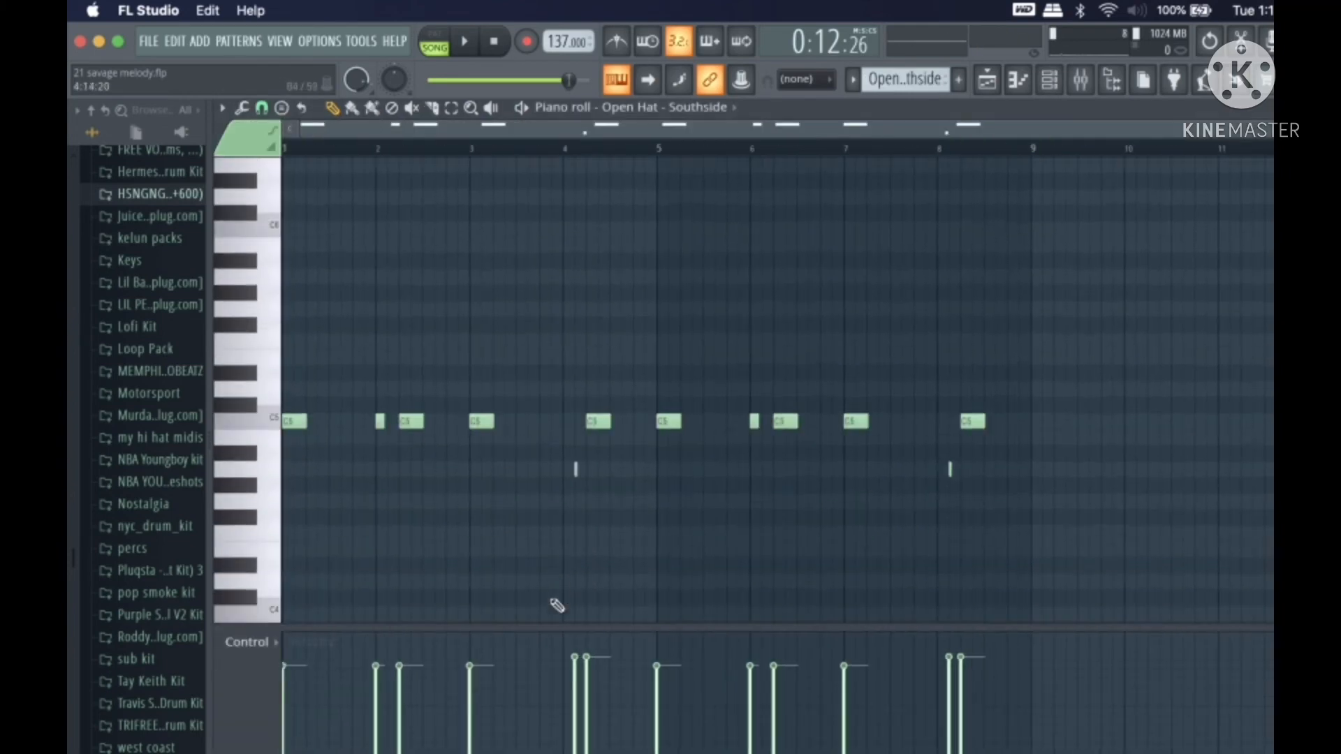
# Step: Review the Open Hat - Southside channel's volume envelope and sample settings, then close the channel window
pyautogui.click(1050, 85)
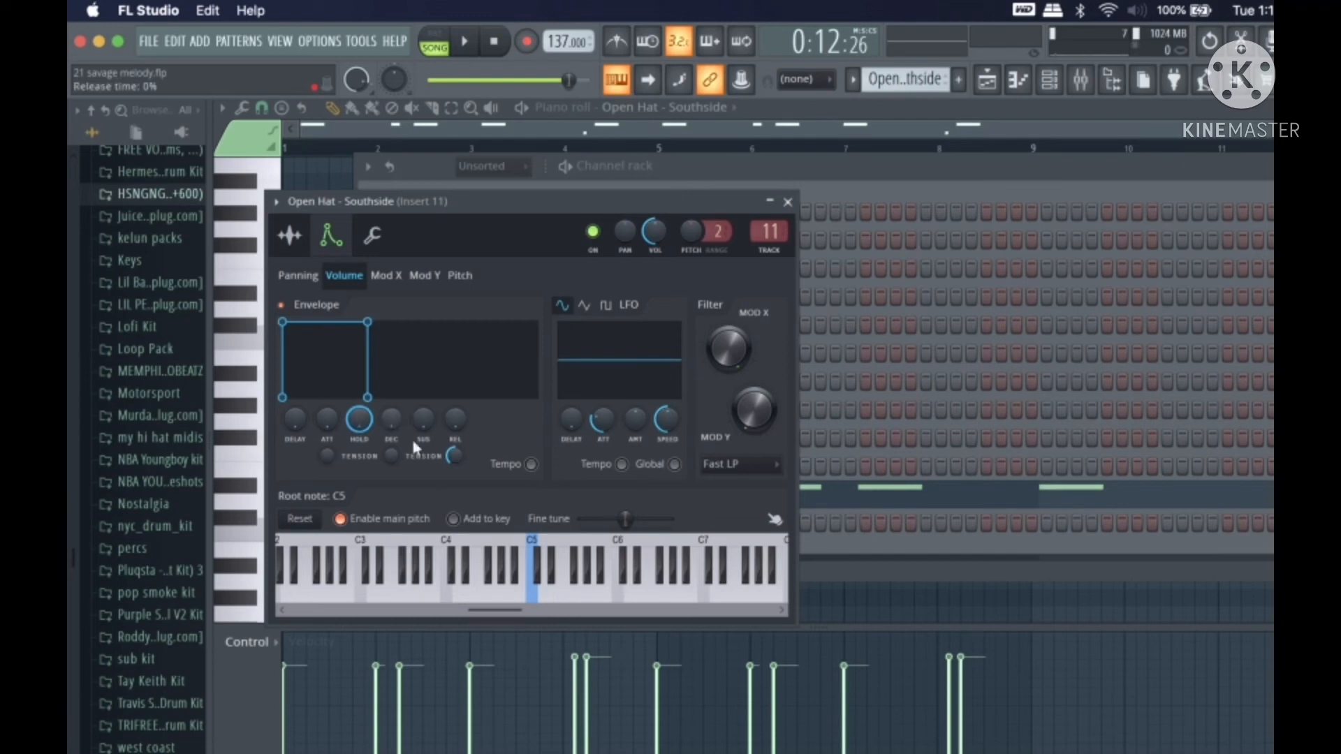
pyautogui.click(290, 236)
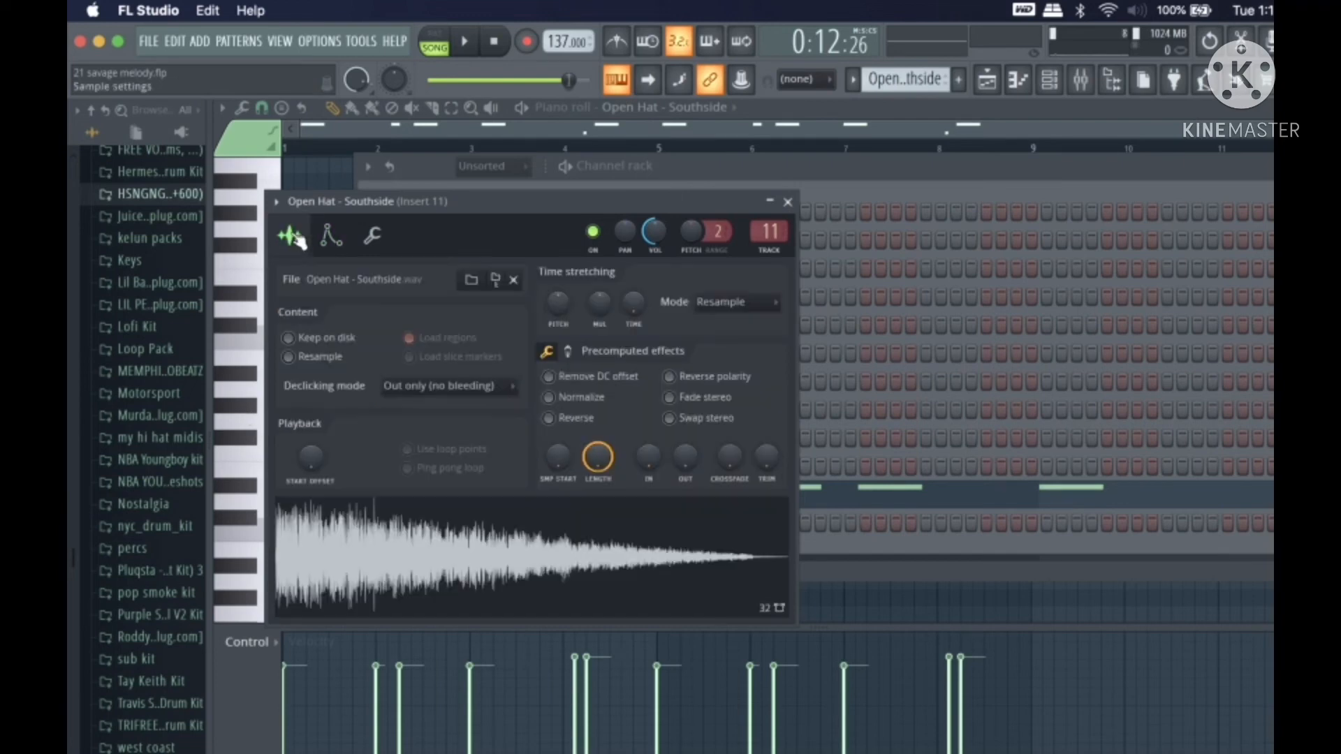
pyautogui.click(787, 202)
pyautogui.click(614, 498)
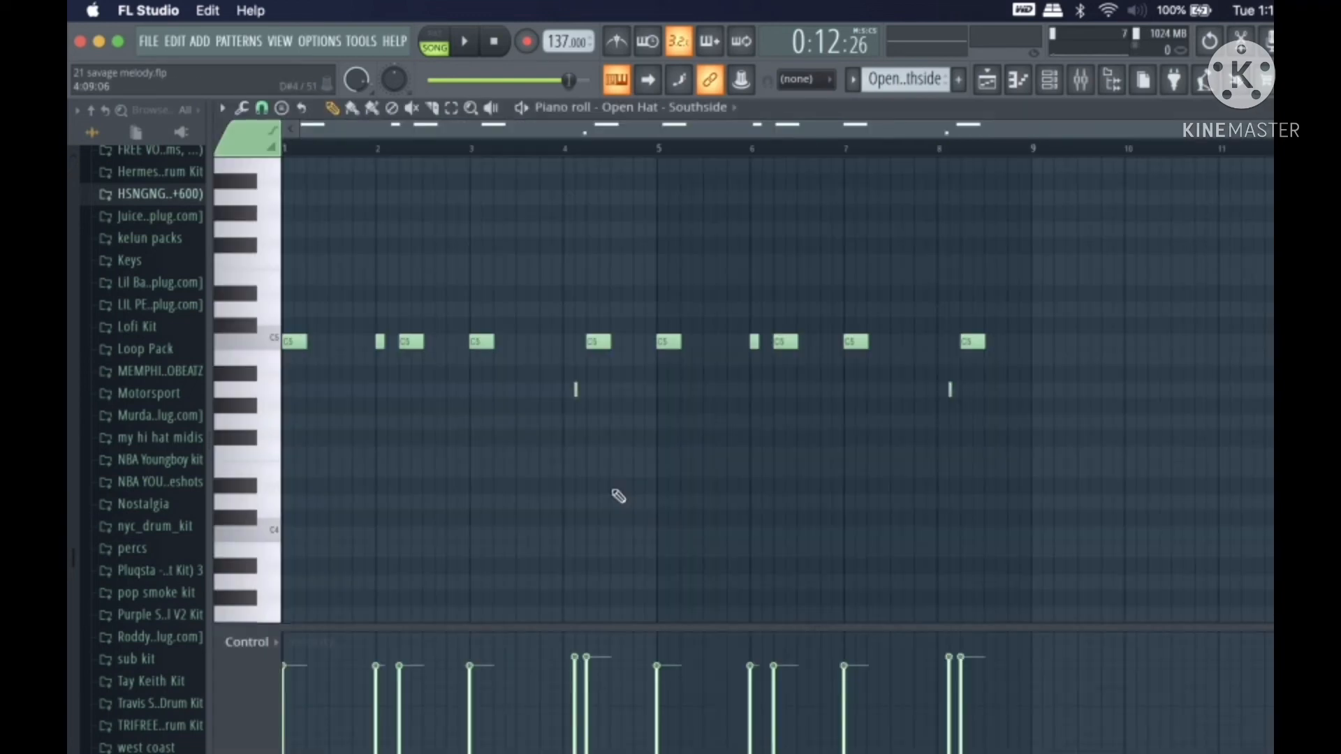
# Step: Examine the placement of the open hat's C5 hits and short lower notes across all eight bars
pyautogui.scroll(3, 379, 391)
pyautogui.scroll(-3, 643, 384)
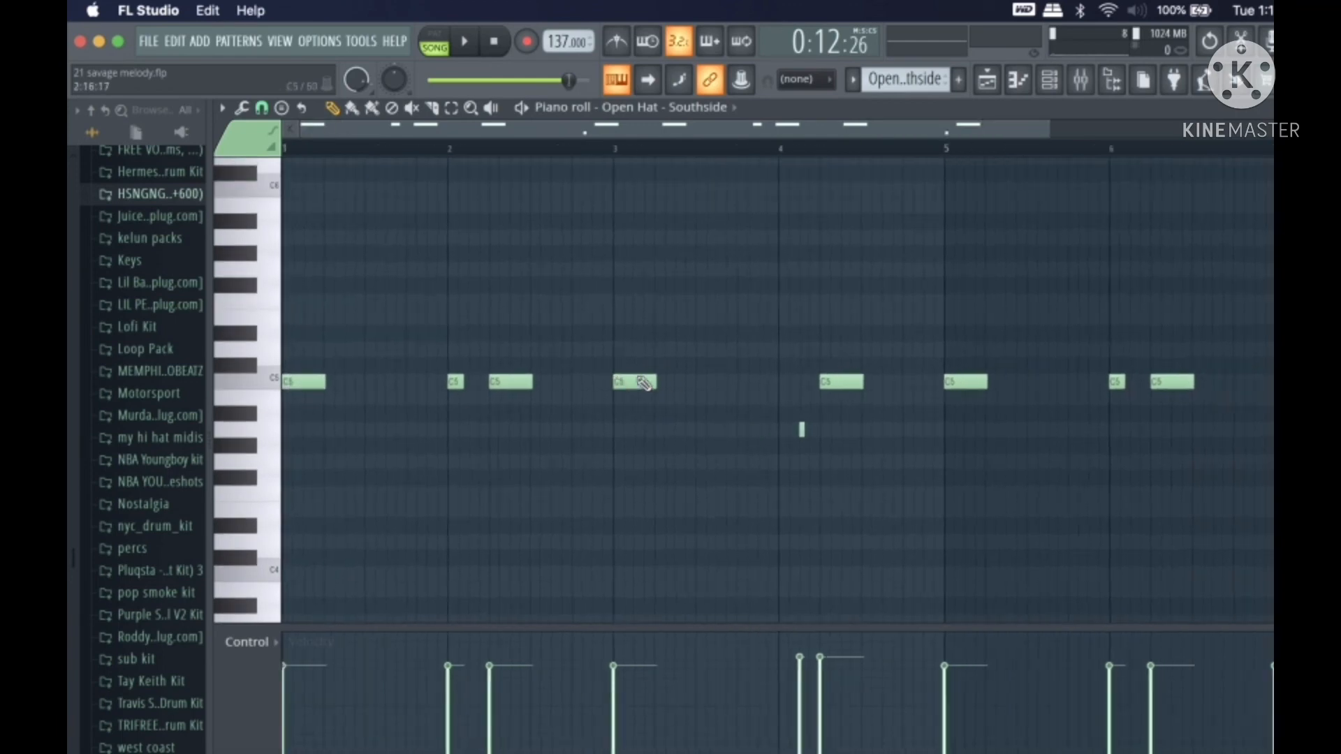
pyautogui.scroll(2, 387, 534)
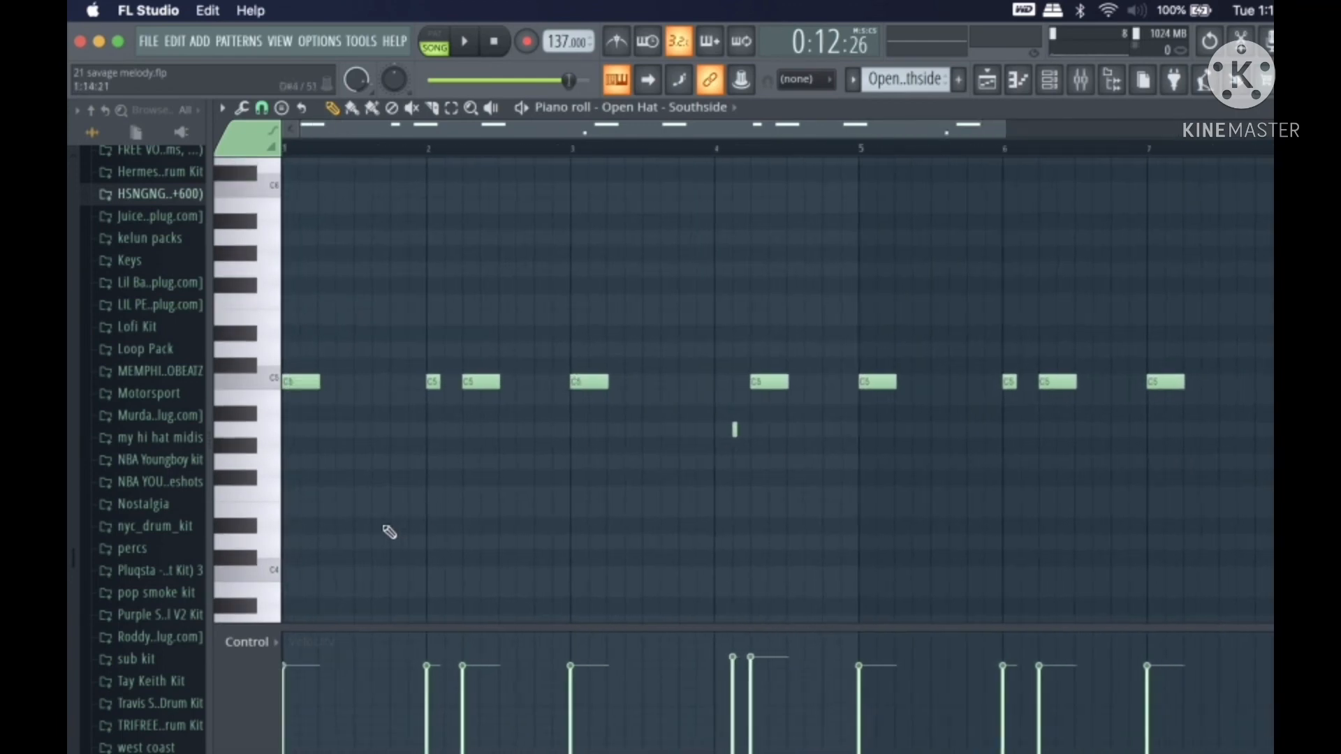
pyautogui.scroll(-3, 357, 432)
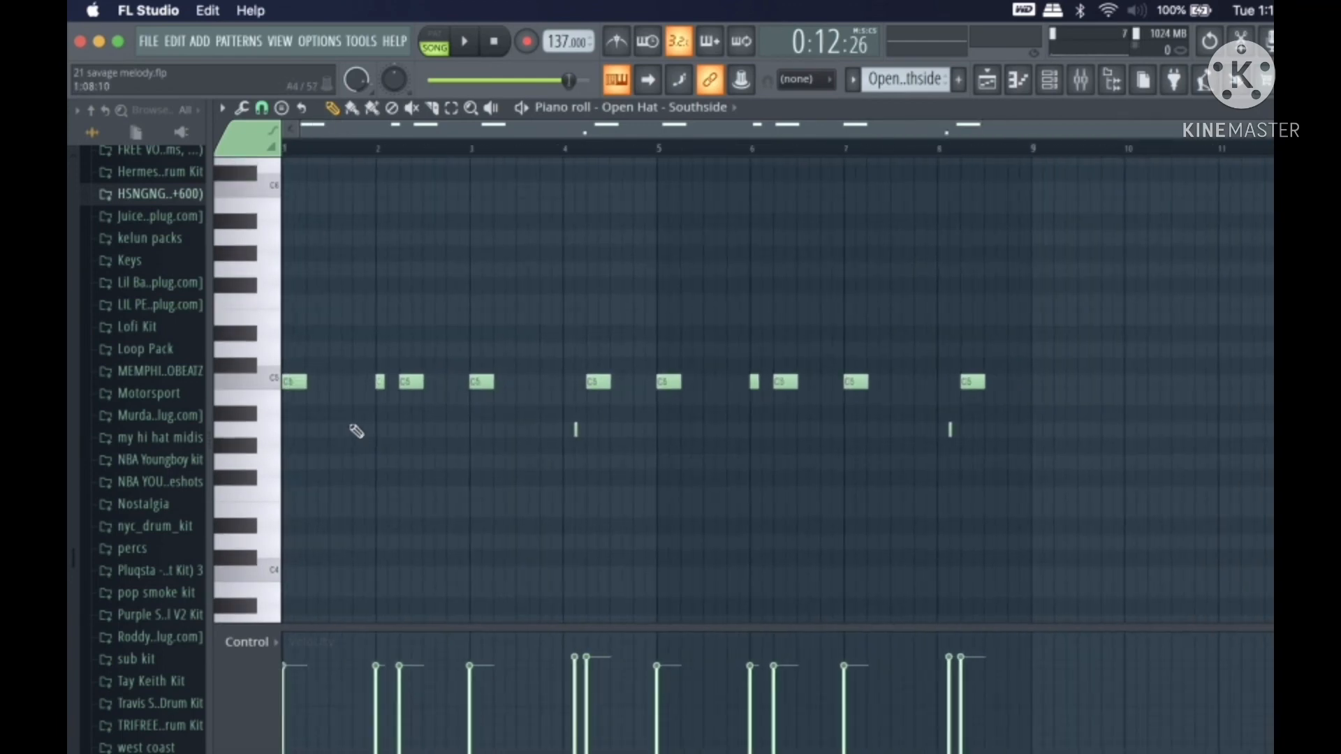
# Step: Play the Open Hat - Southside pattern from the beginning and follow its hits across the bars in the piano roll
pyautogui.press('space')
pyautogui.press('space')
pyautogui.moveTo(302, 148); pyautogui.dragTo(127, 148)
pyautogui.press('space')
pyautogui.scroll(1, 512, 386)
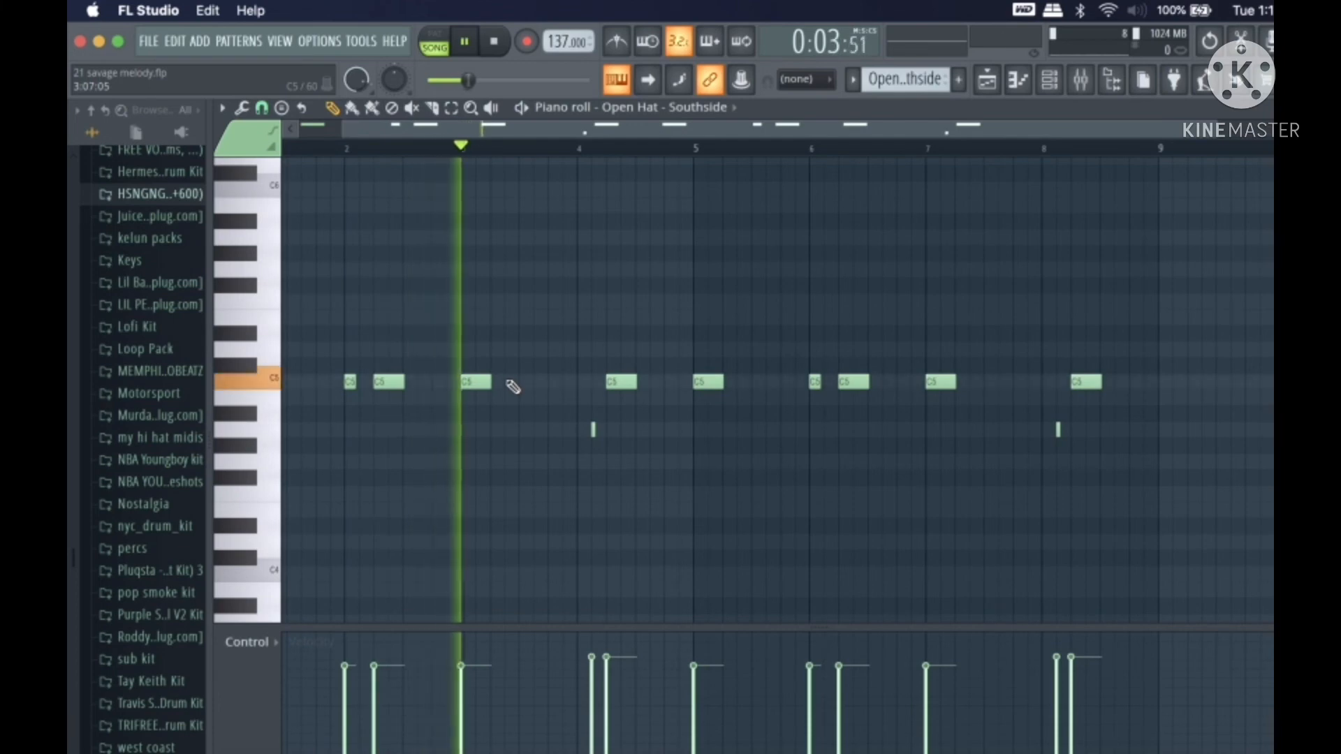
pyautogui.scroll(1, 651, 464)
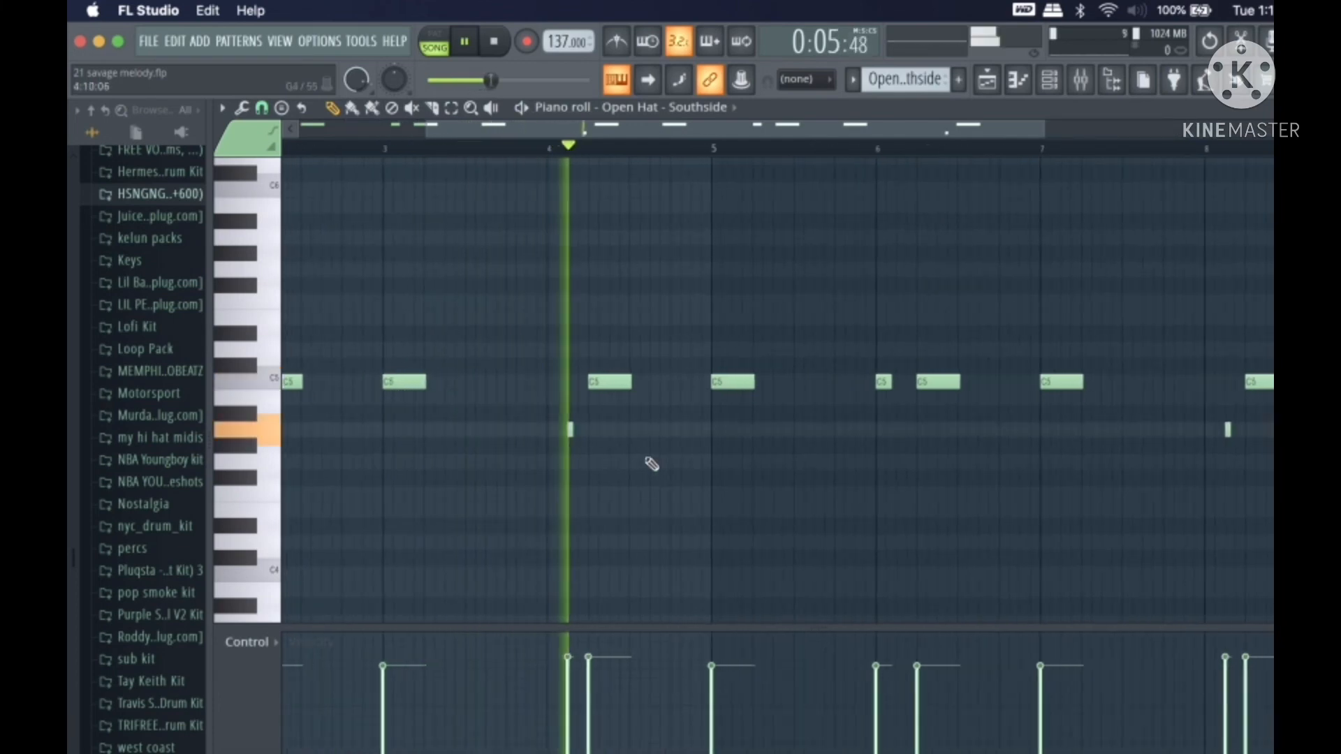
pyautogui.scroll(1, 931, 500)
pyautogui.scroll(-4, 931, 500)
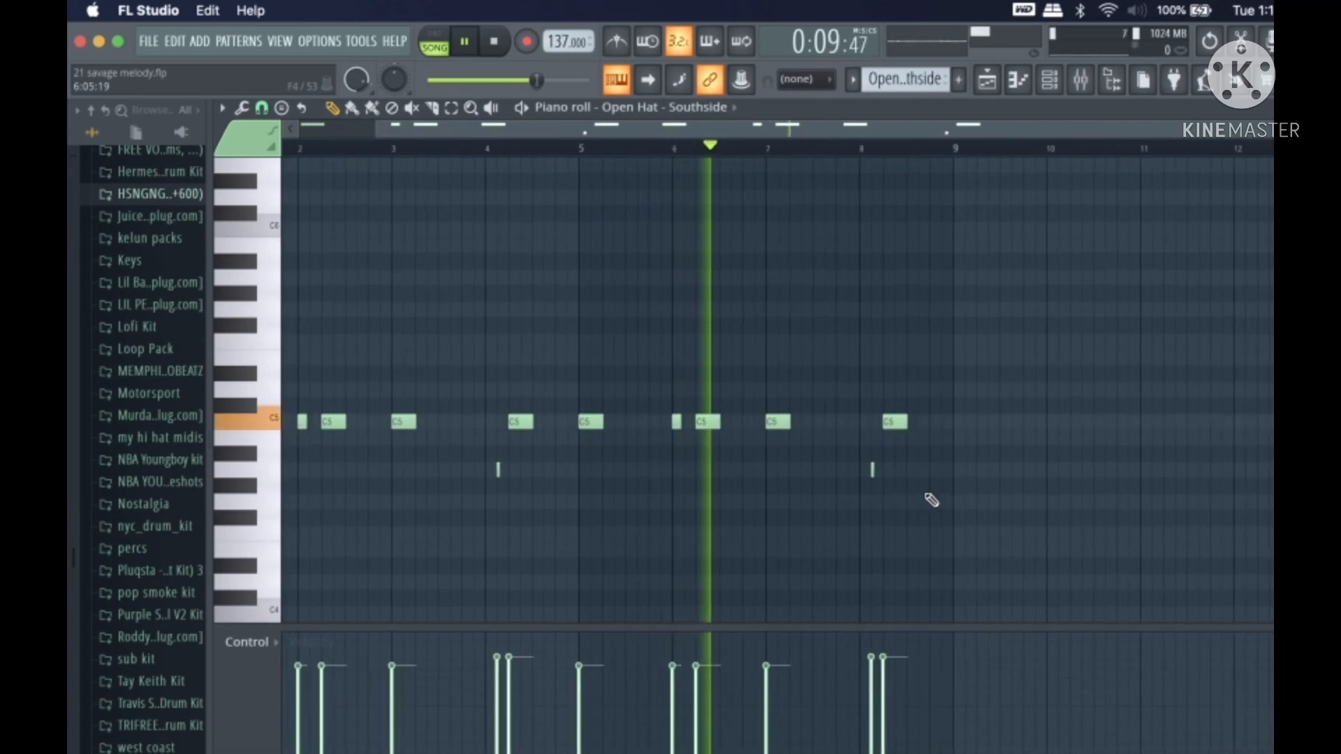
pyautogui.press('space')
# Step: Close the piano roll and channel rack, then turn off the solo on Track 13 in the playlist
pyautogui.click(1334, 107)
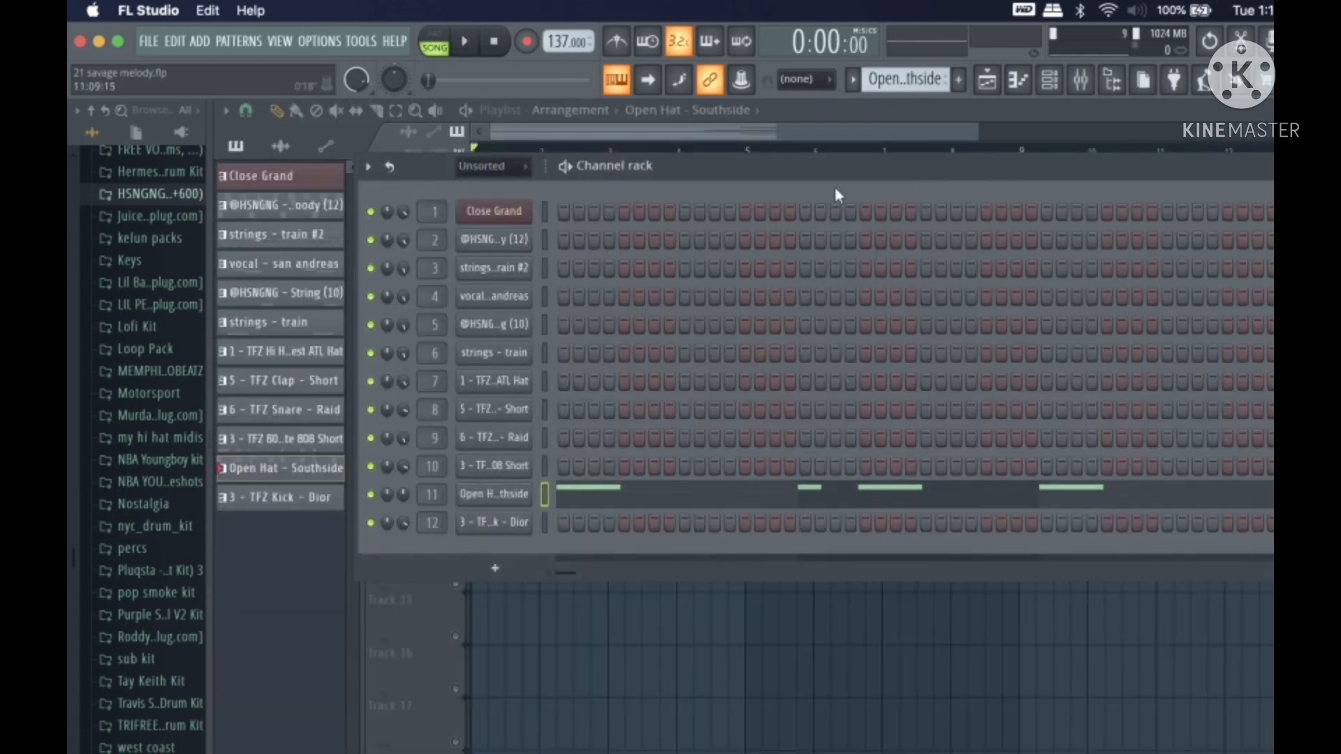
pyautogui.click(806, 139)
pyautogui.click(1051, 82)
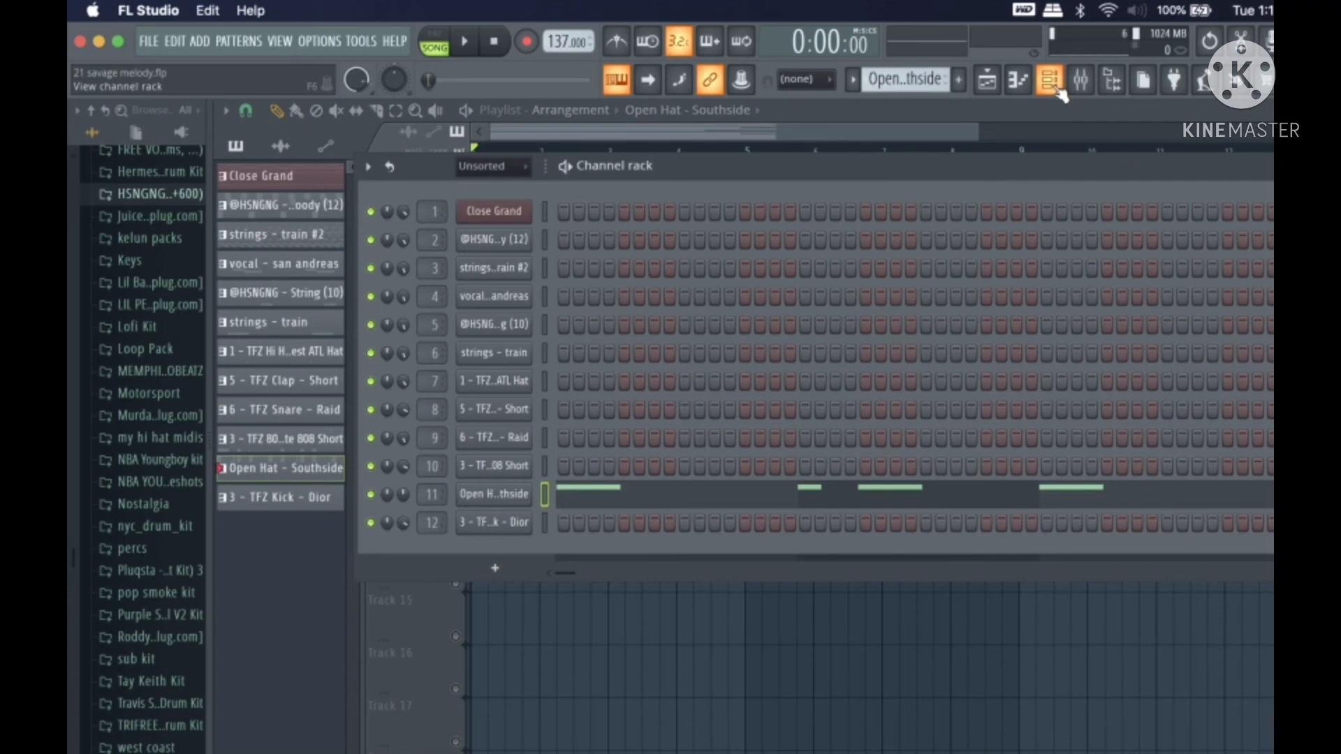
pyautogui.click(844, 132)
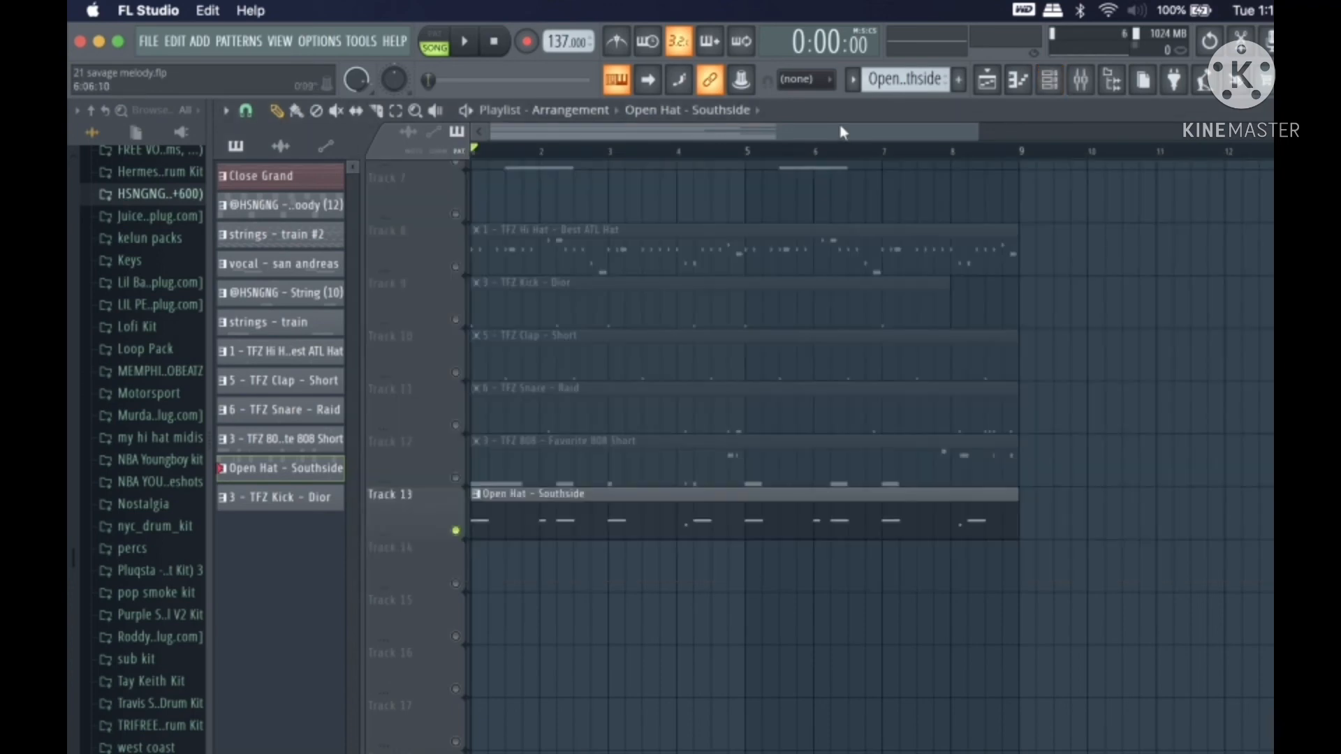
pyautogui.rightClick(456, 532)
# Step: Open the 3 - TFZ Kick - Dior pattern from Track 9 in the piano roll, then return to the playlist
pyautogui.doubleClick(577, 294)
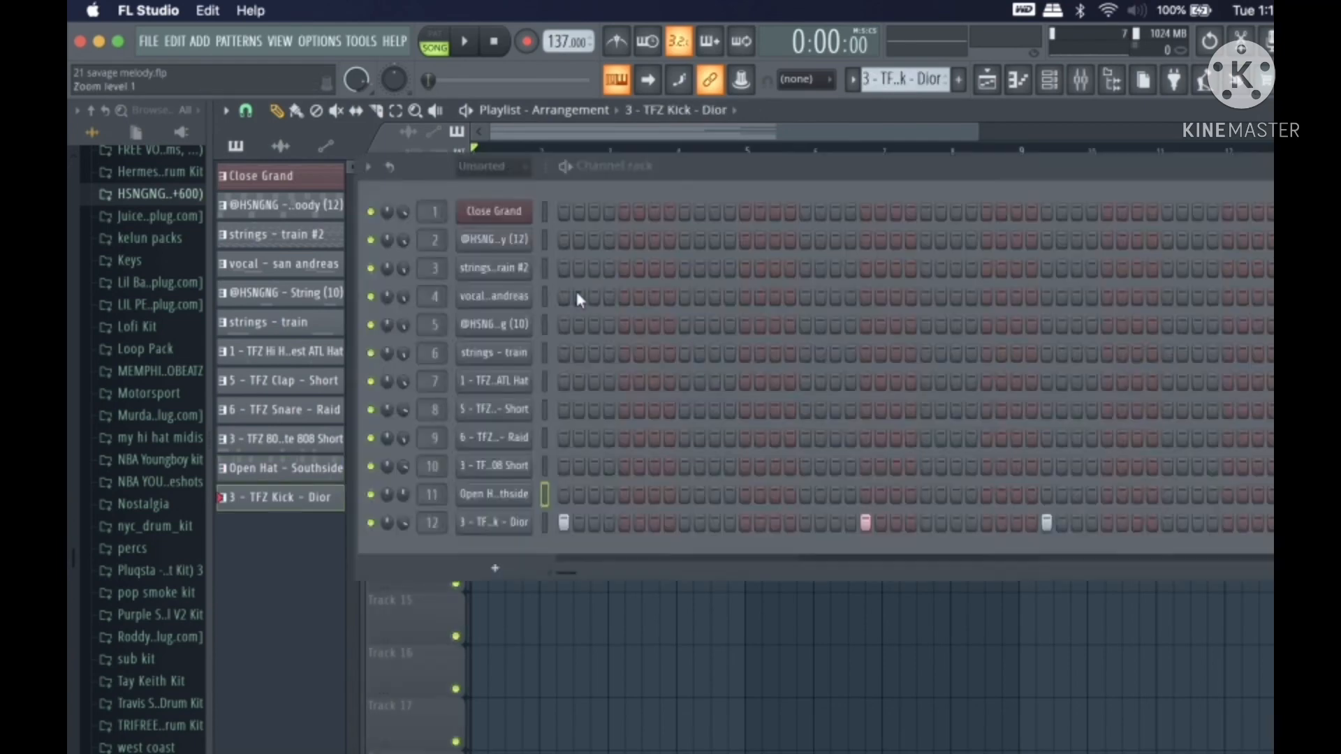
pyautogui.press('F7')
pyautogui.press('Escape')
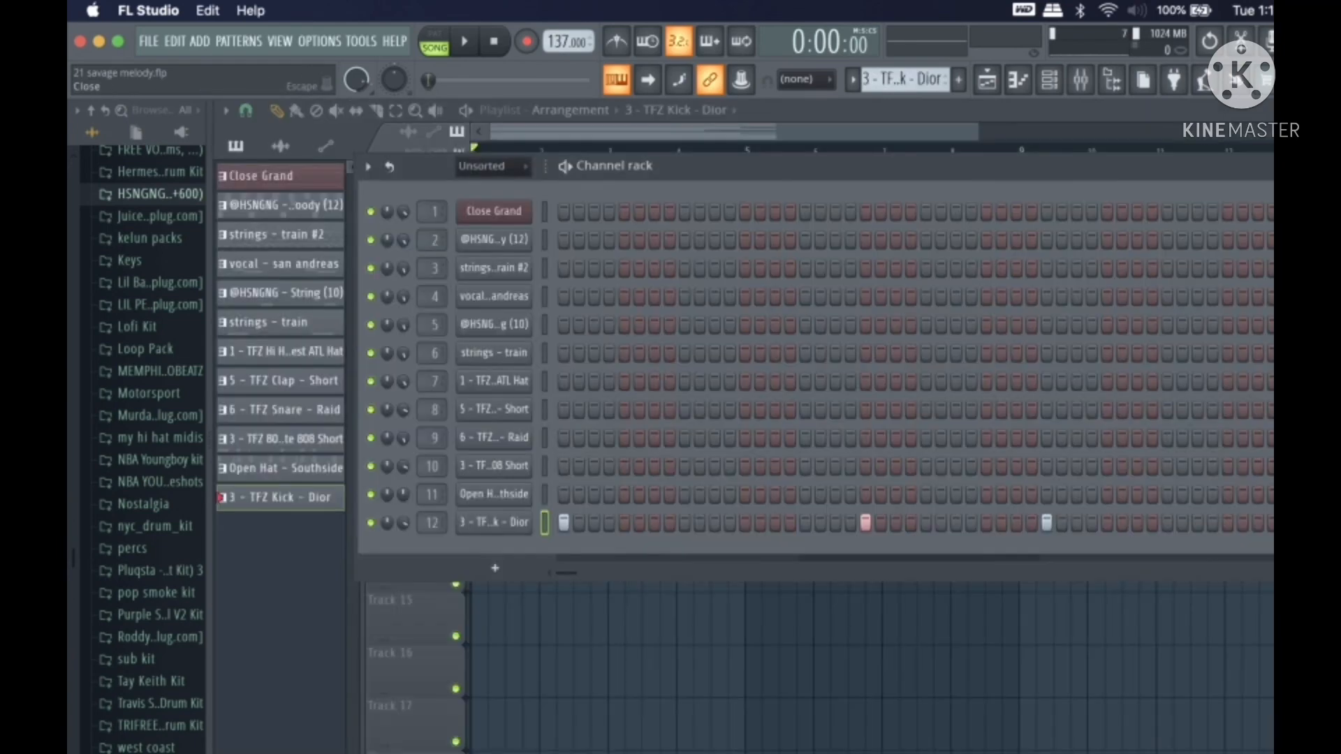
pyautogui.press('Escape')
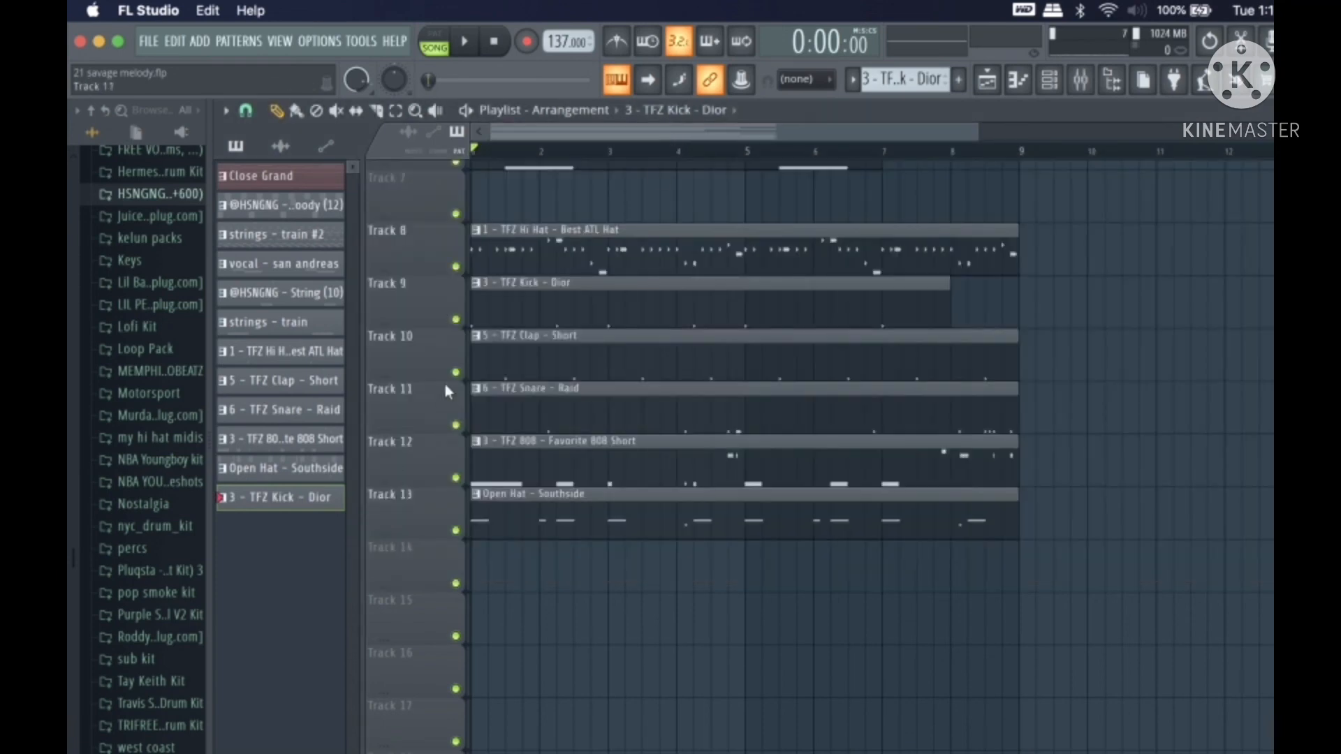
# Step: Toggle solo on Track 9 on and off, check the kick's C5 hits in the piano roll, and return to the playlist
pyautogui.rightClick(456, 319)
pyautogui.click(456, 321)
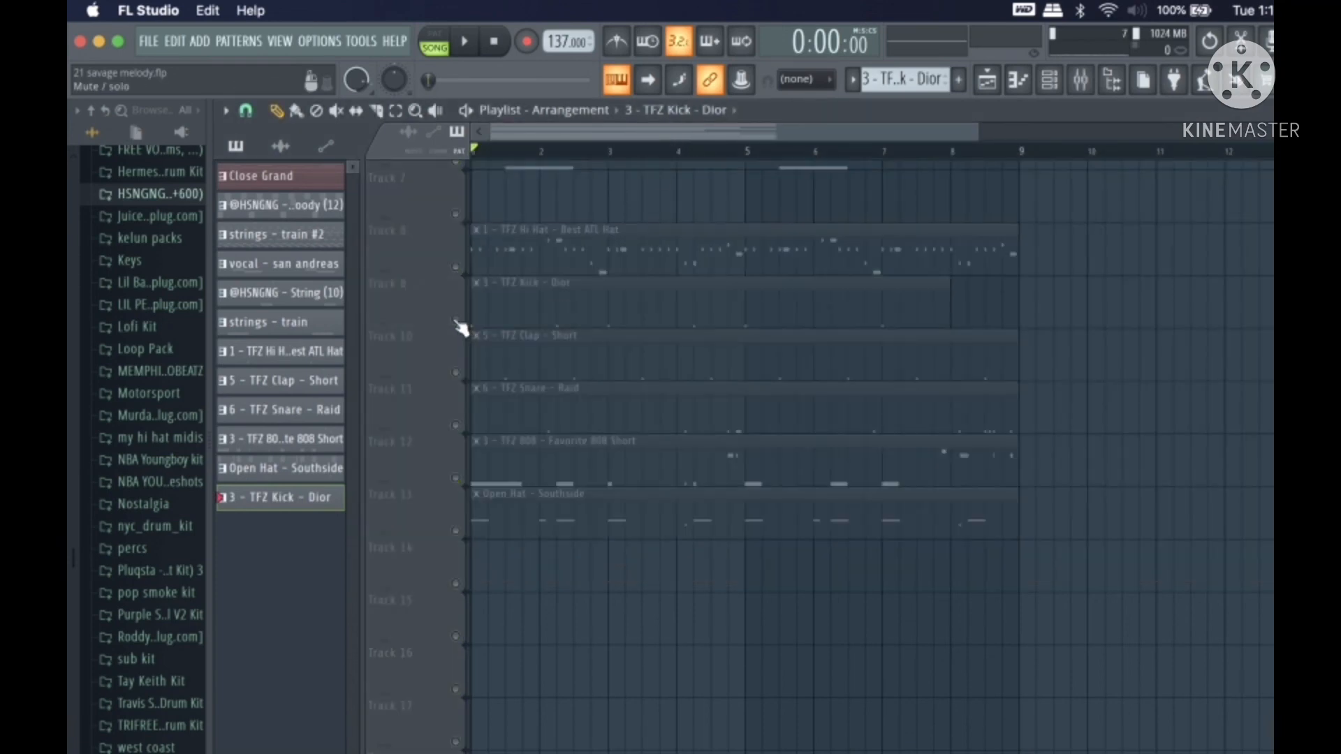
pyautogui.rightClick(456, 321)
pyautogui.doubleClick(548, 313)
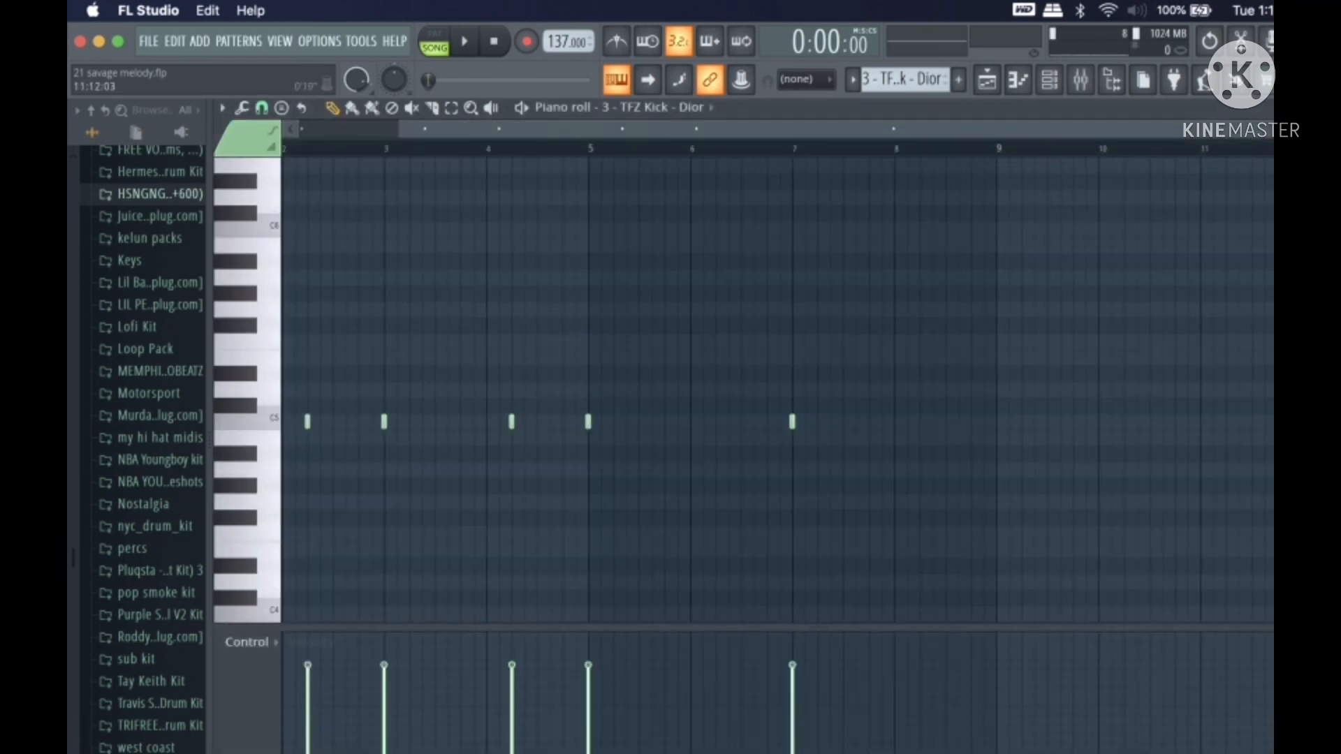
pyautogui.press('Escape')
pyautogui.press('F6')
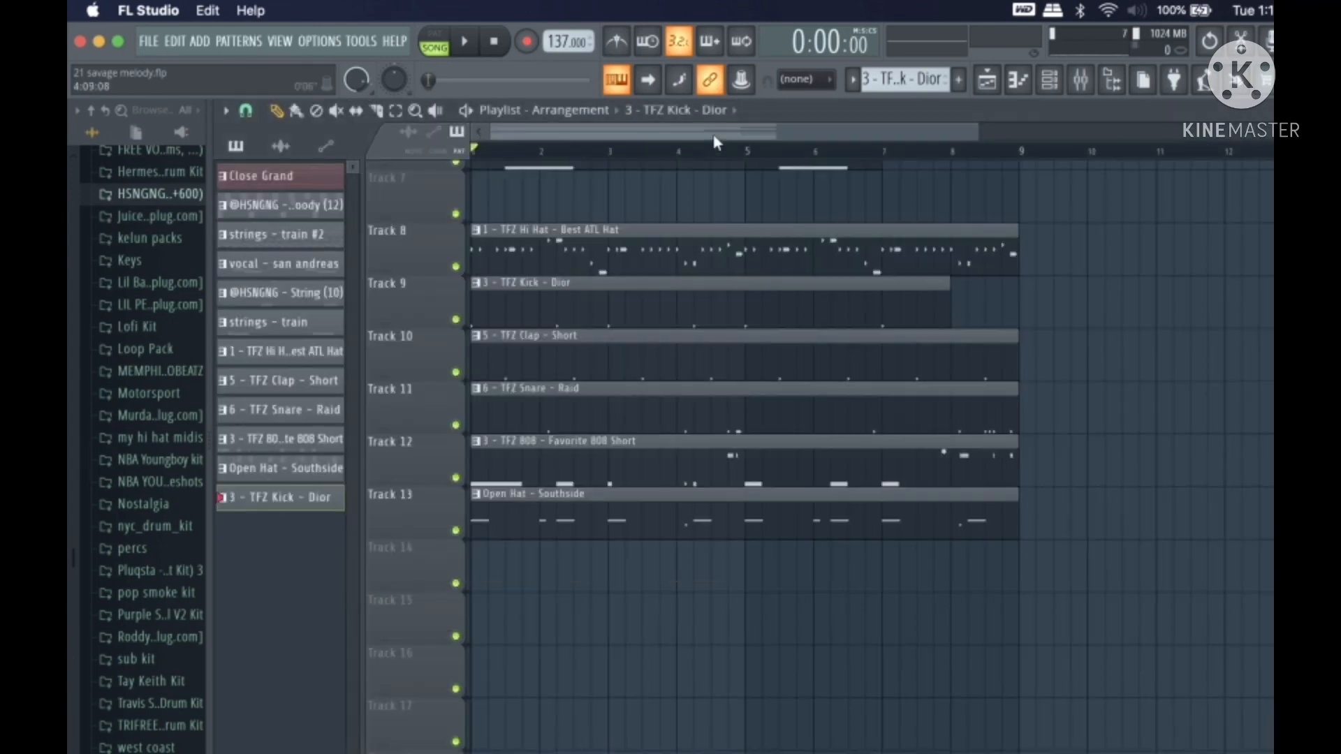
# Step: Deselect the drum clips starting at bar 9 and delete the stray 3 - TFZ Kick - Dior clip placed on Track 7
pyautogui.scroll(1, 523, 443)
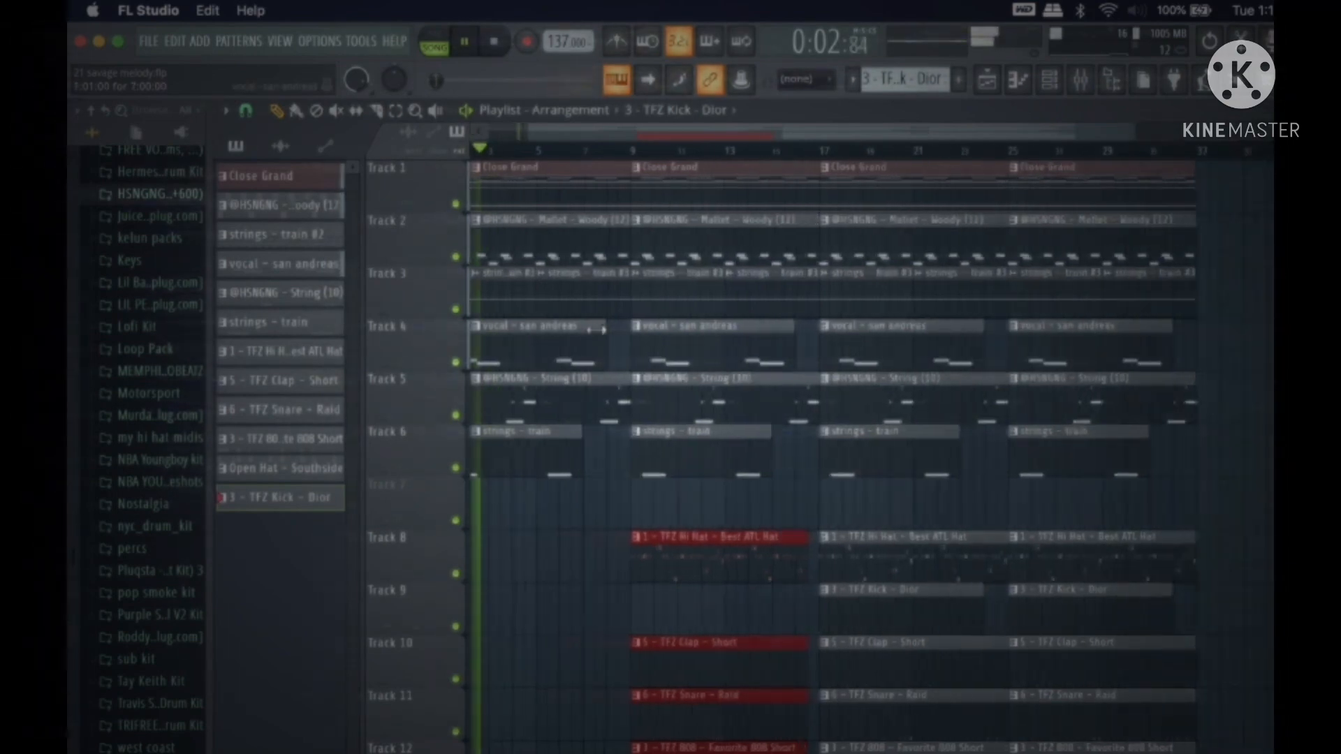
pyautogui.scroll(-3, 596, 329)
pyautogui.scroll(3, 596, 329)
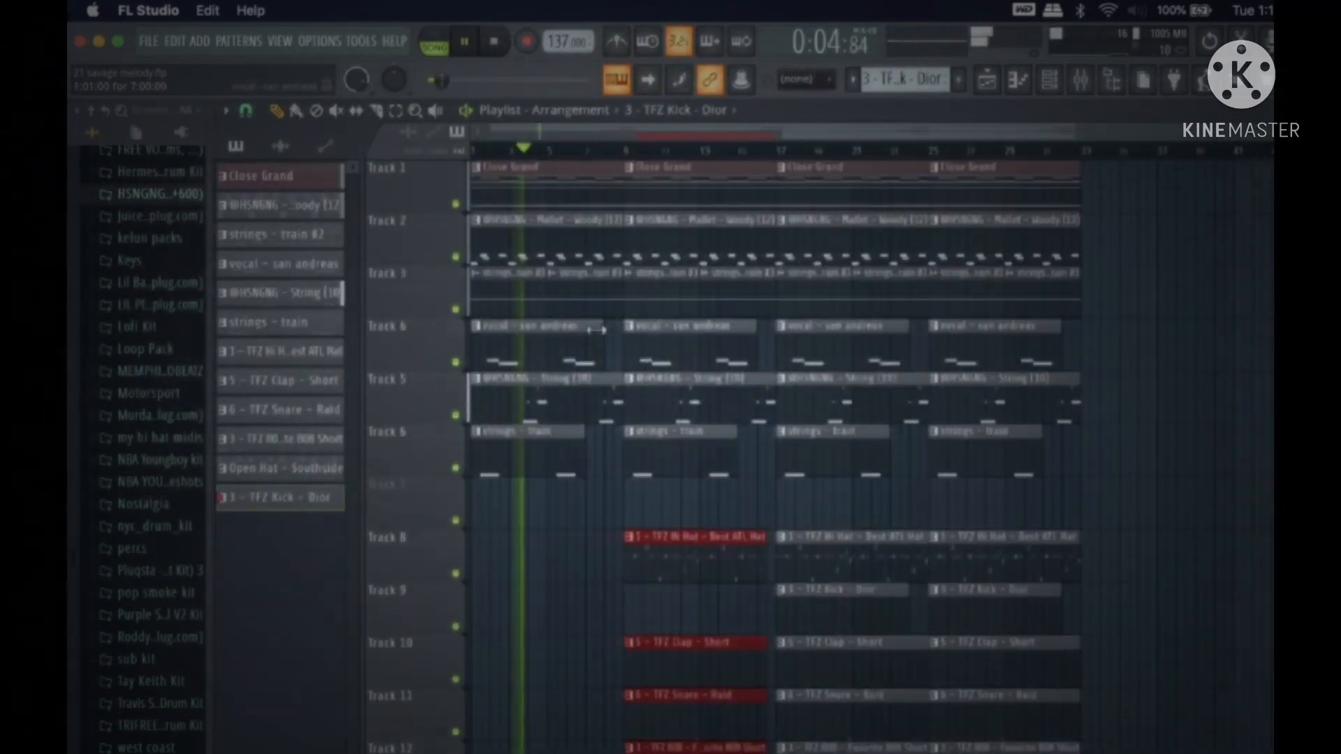
pyautogui.click(840, 516)
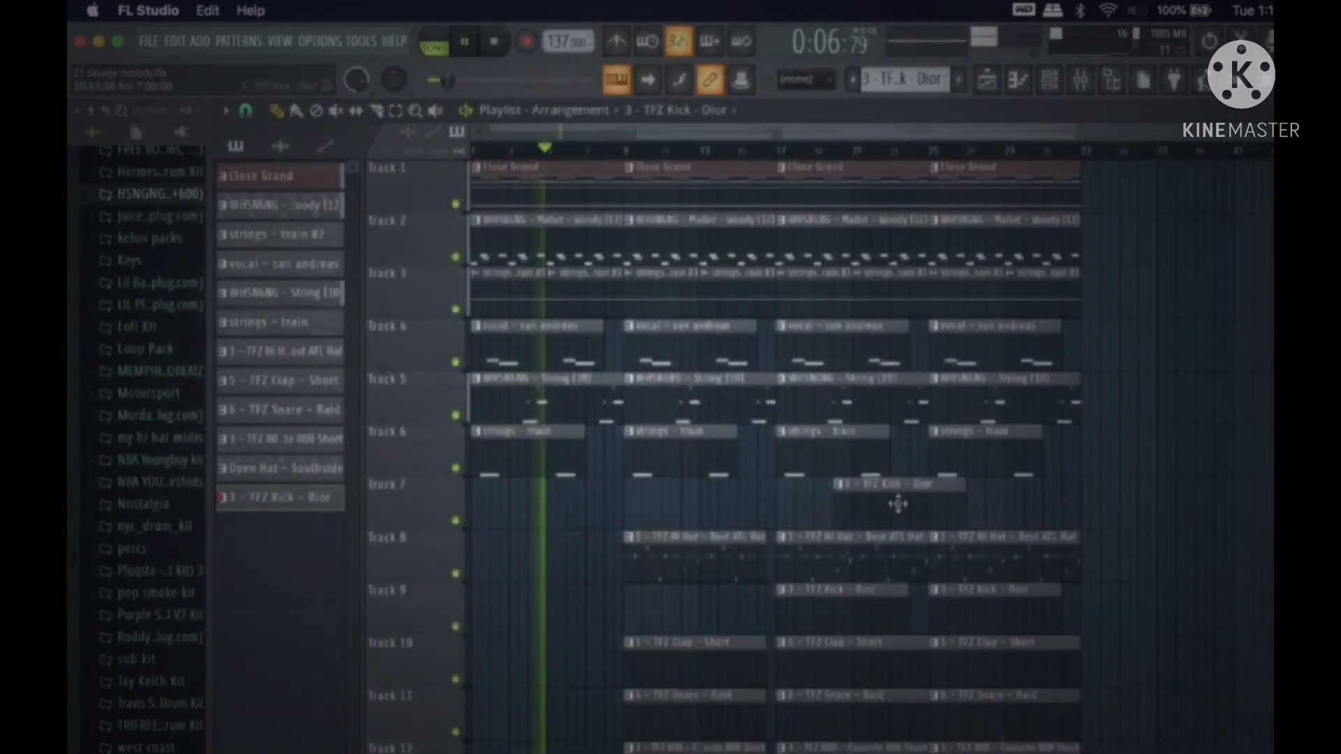
pyautogui.rightClick(917, 510)
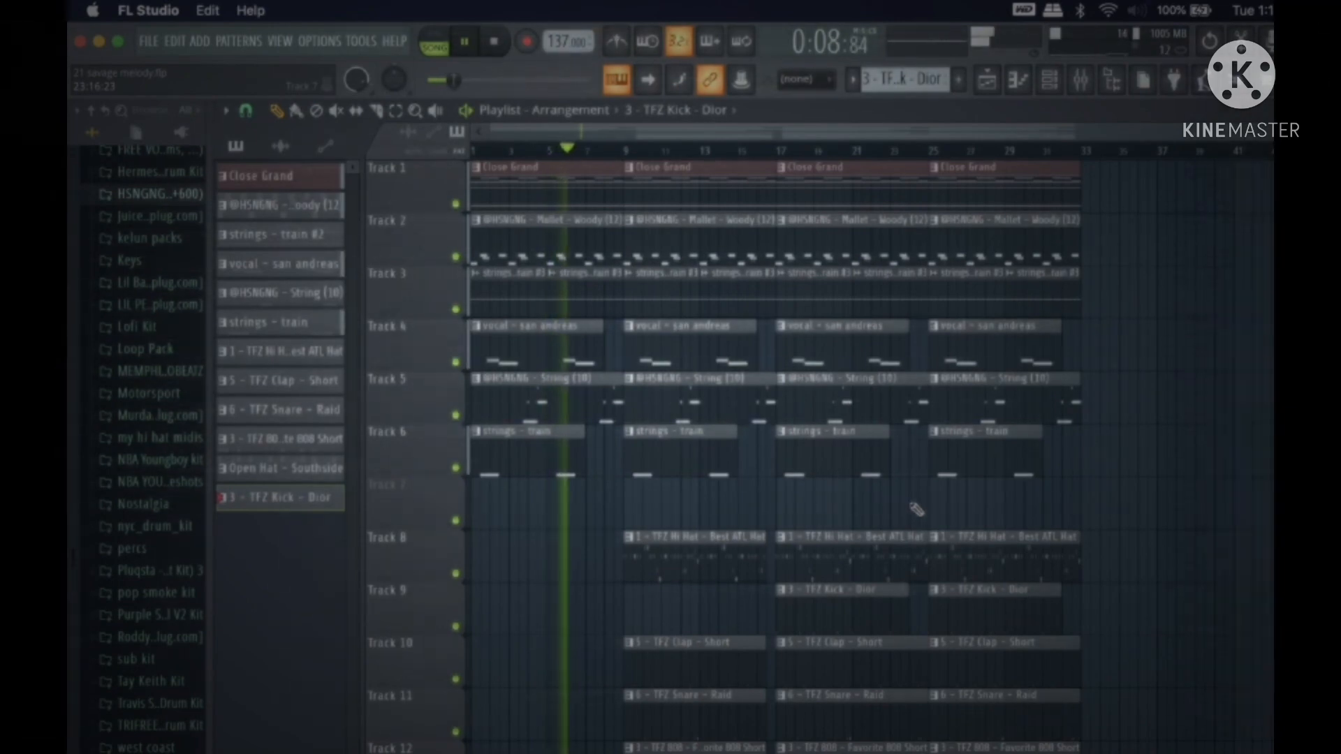
# Step: Follow the arrangement's playback and examine how the melody and drum clips are laid out across all 32 bars
pyautogui.scroll(-2, 803, 547)
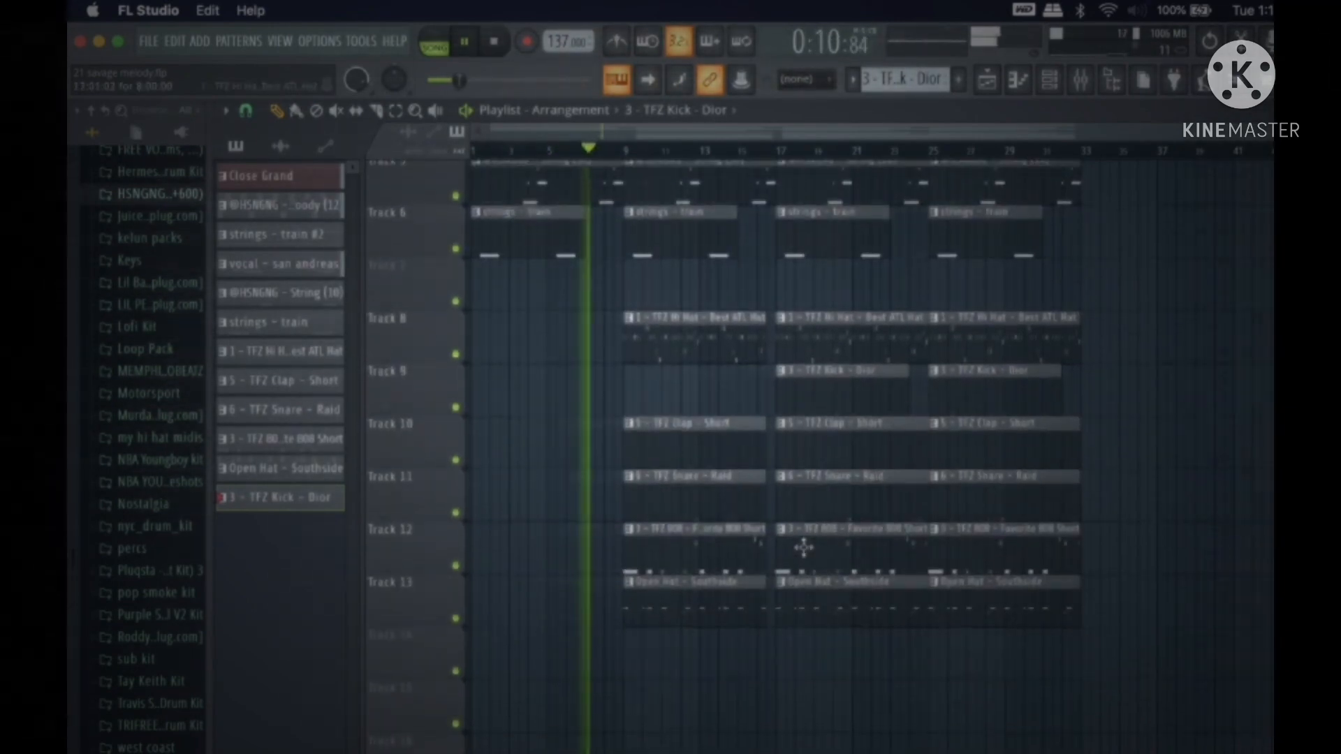
pyautogui.scroll(2, 803, 547)
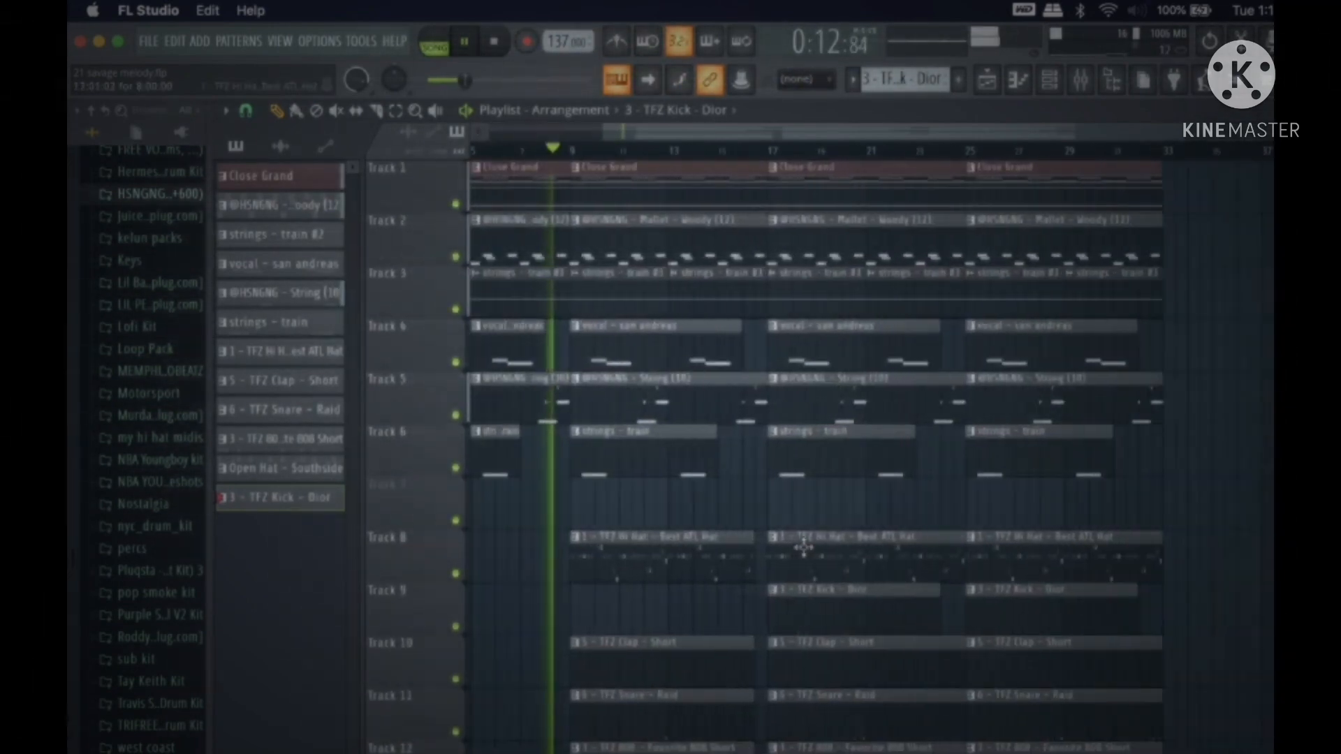
pyautogui.scroll(3, 804, 547)
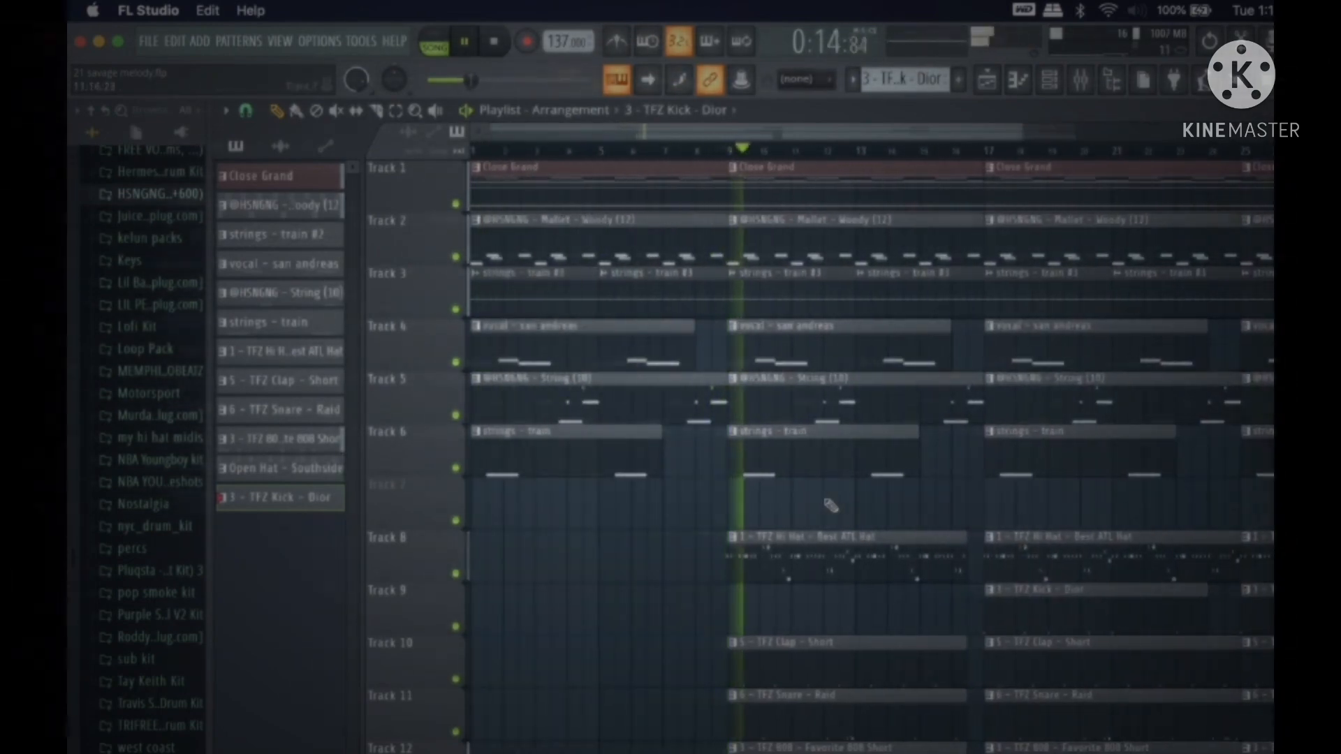
pyautogui.hscroll(1, 895, 522)
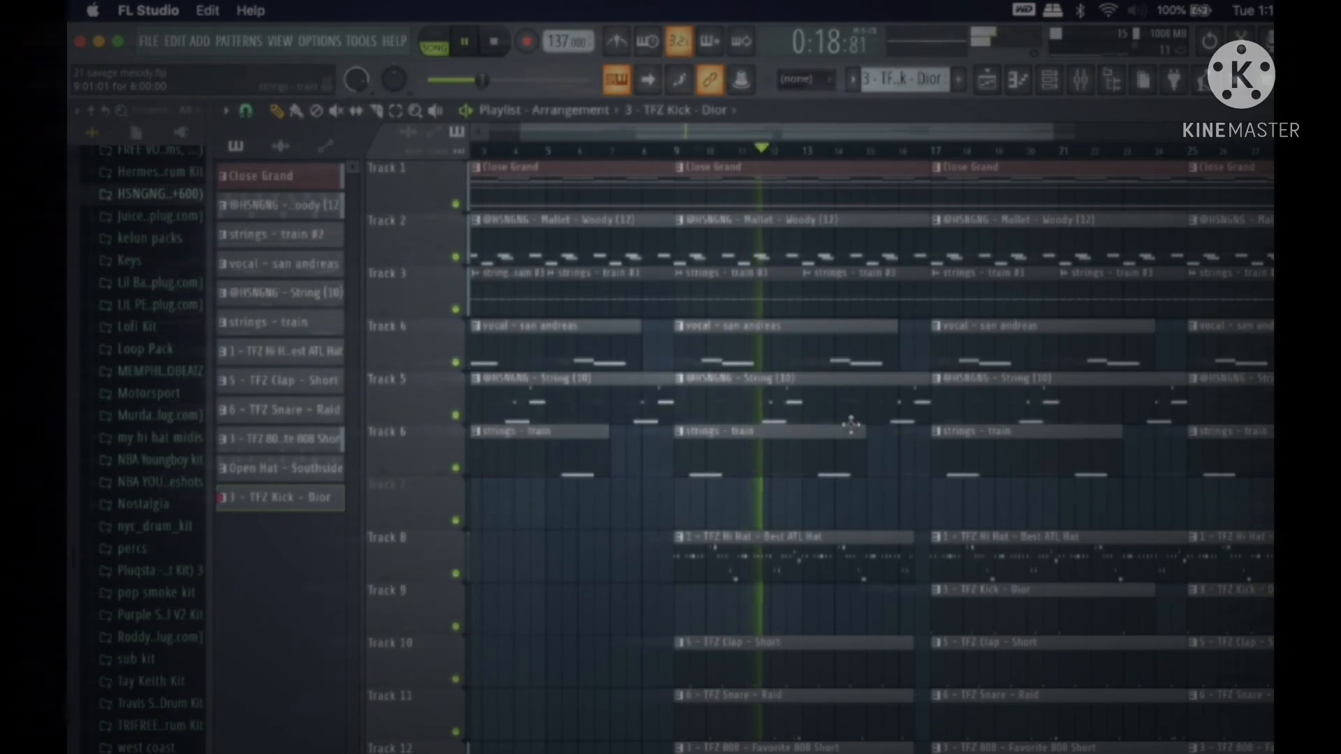
pyautogui.hscroll(3, 898, 440)
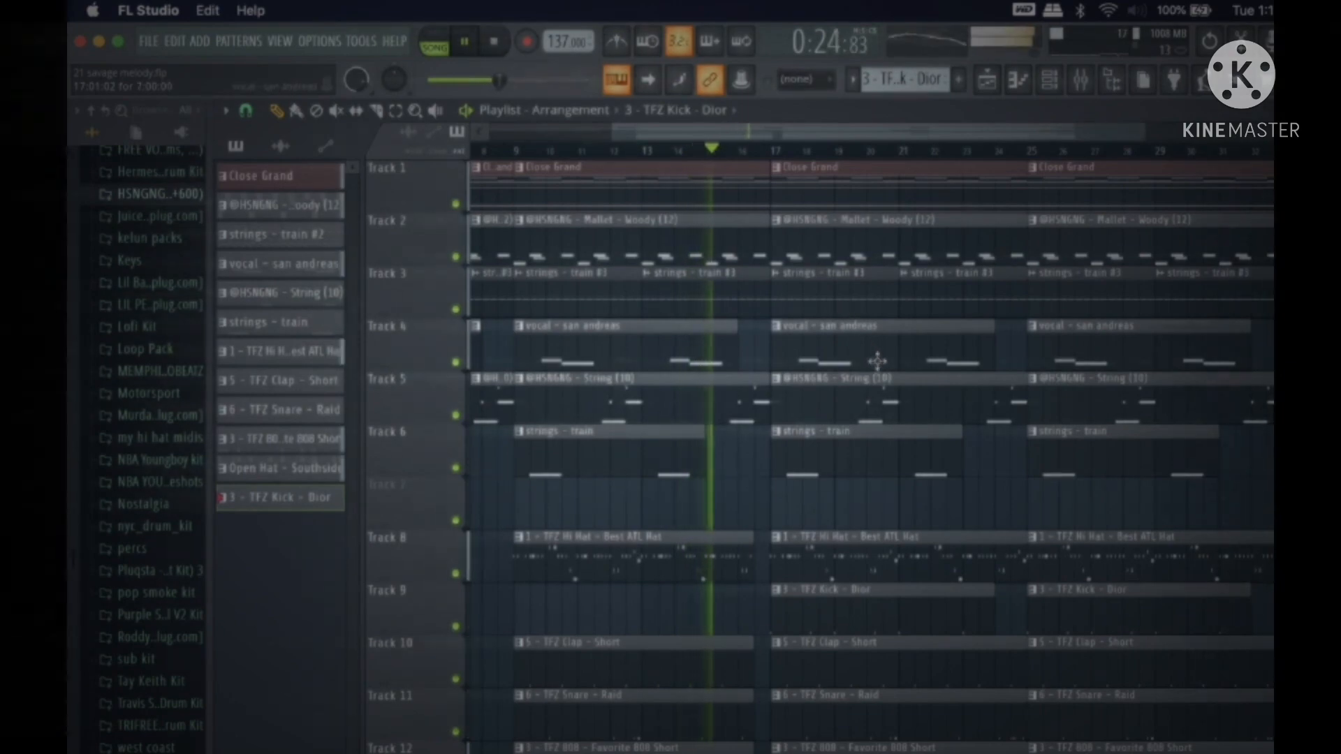
pyautogui.scroll(-3, 1100, 372)
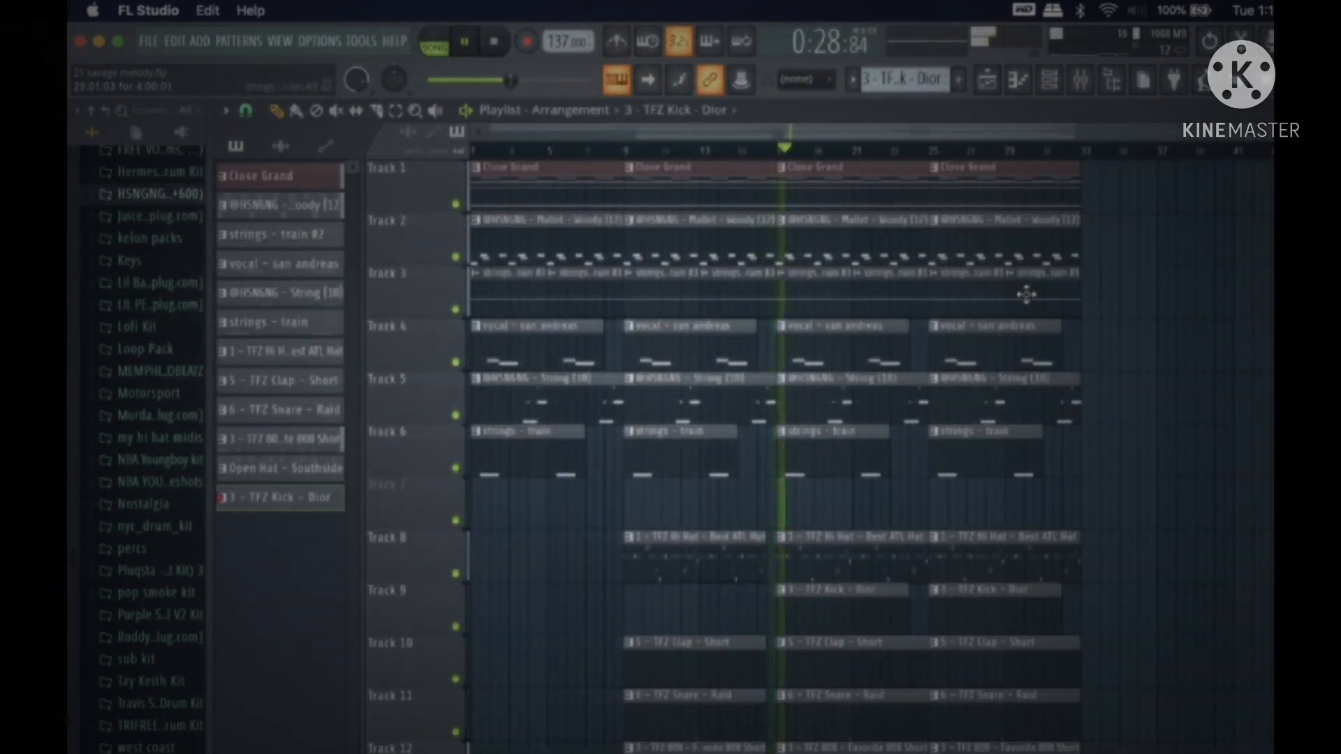
pyautogui.scroll(4, 1023, 294)
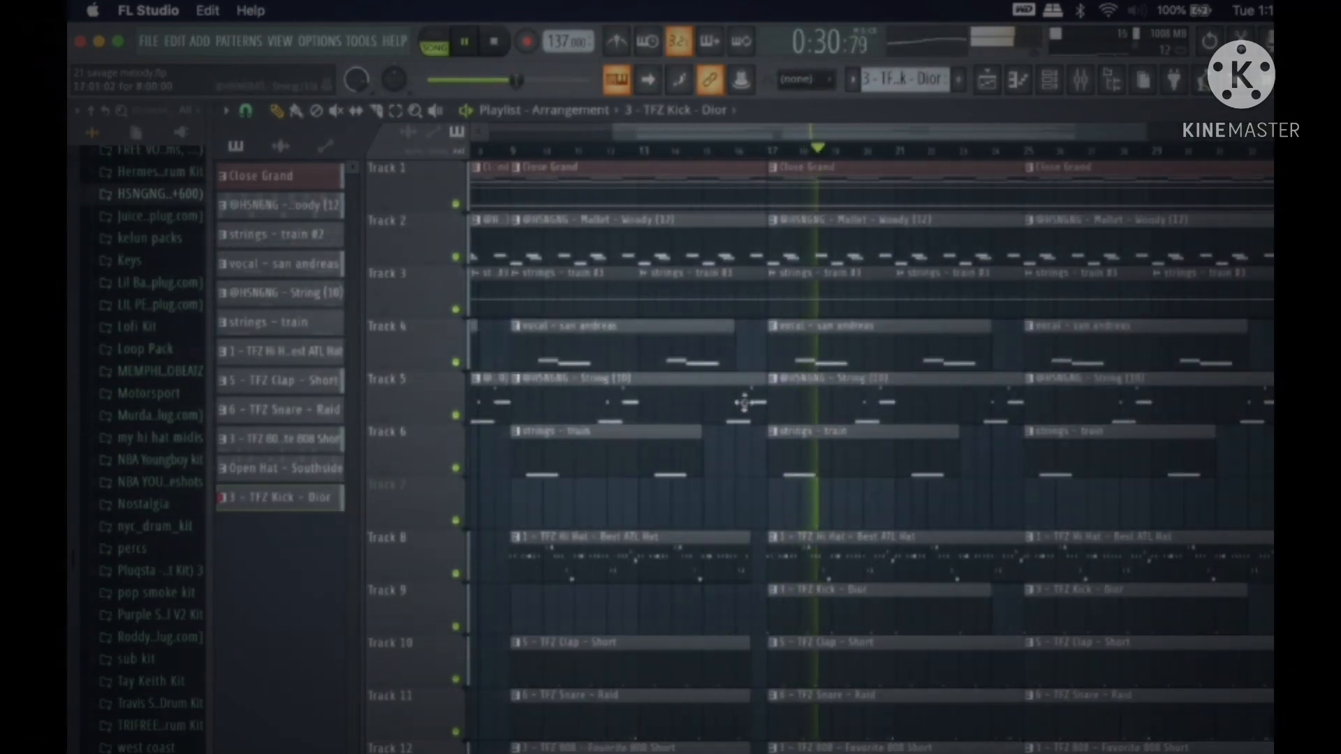
pyautogui.hscroll(-2, 745, 398)
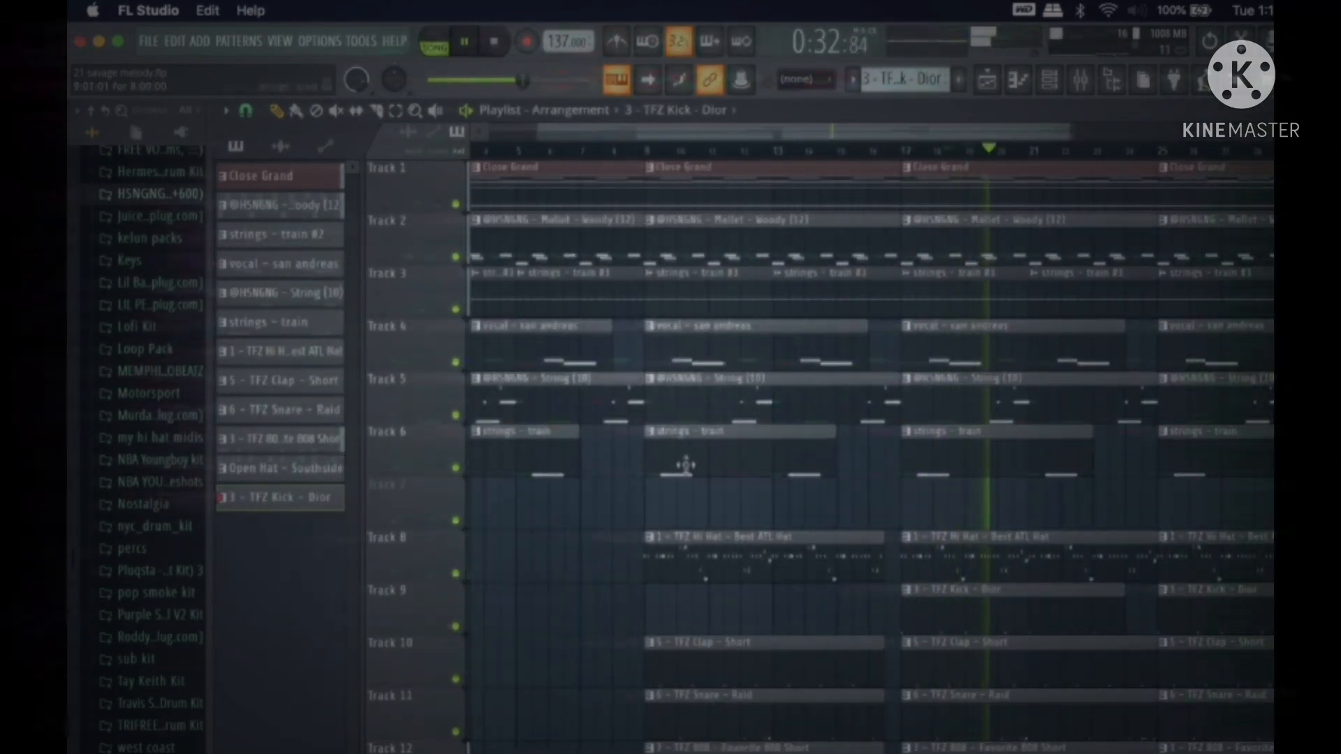
pyautogui.scroll(-3, 994, 495)
pyautogui.scroll(-2, 1092, 479)
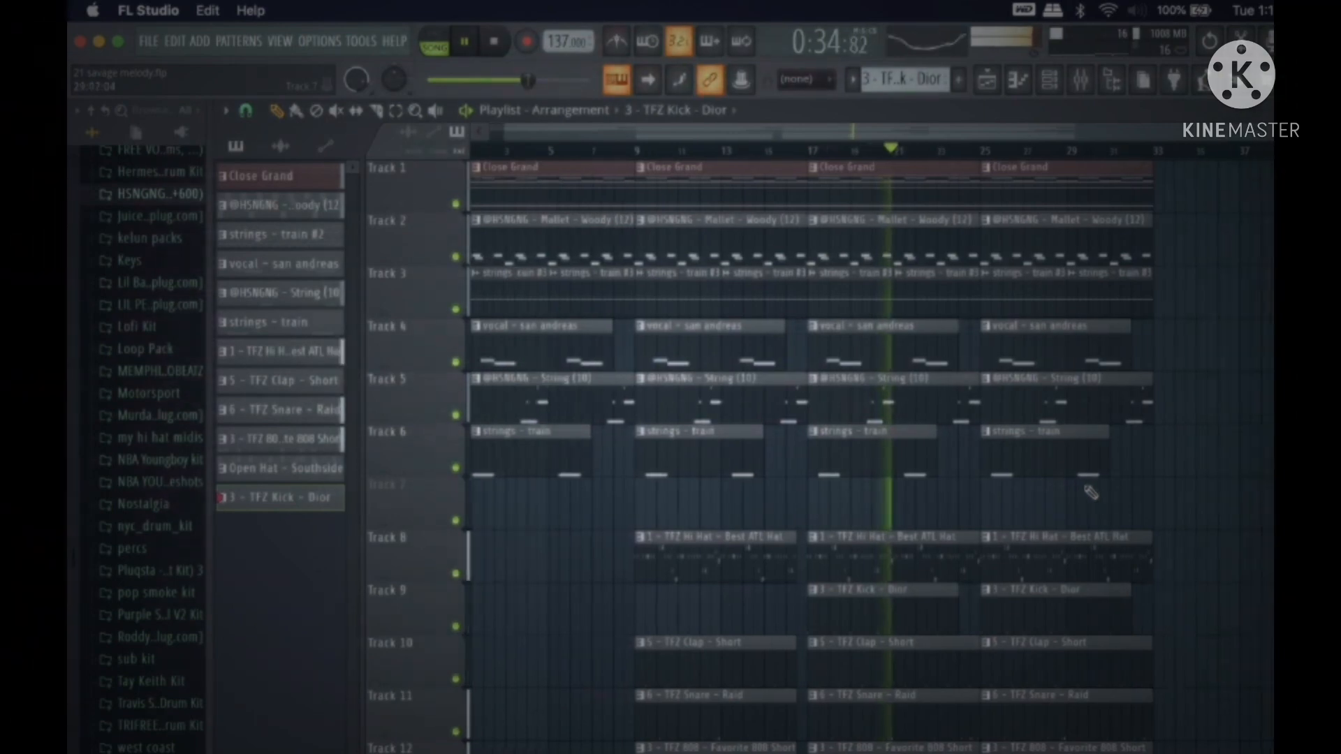